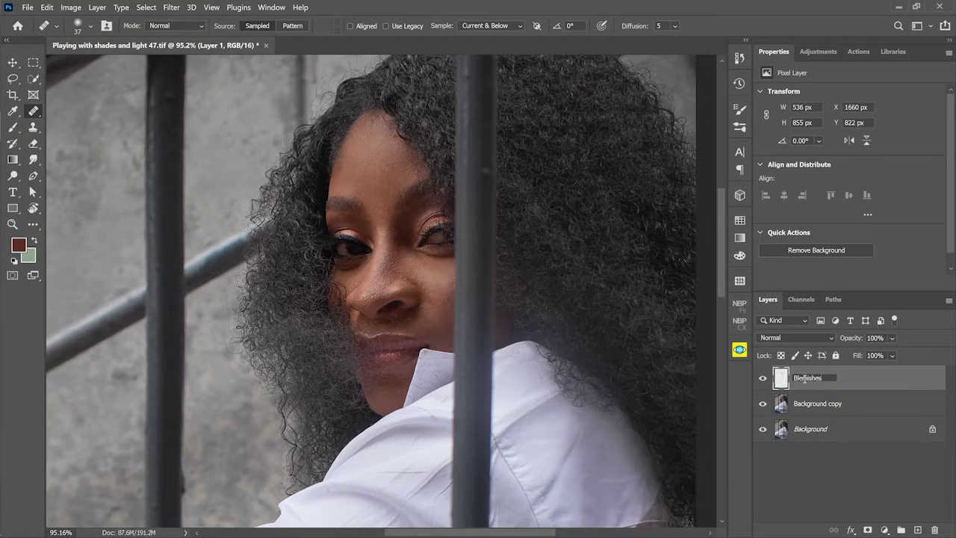
# Name the new layer Blemishes and zoom in on the forehead
pyautogui.press('Return')
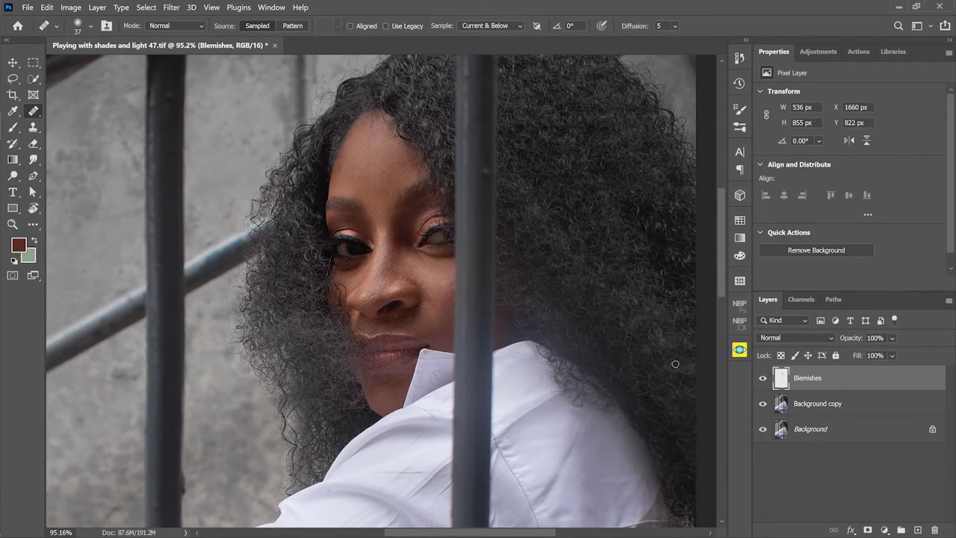
pyautogui.hotkey('ctrl', 'space')
pyautogui.moveTo(401, 285); pyautogui.dragTo(428, 299)
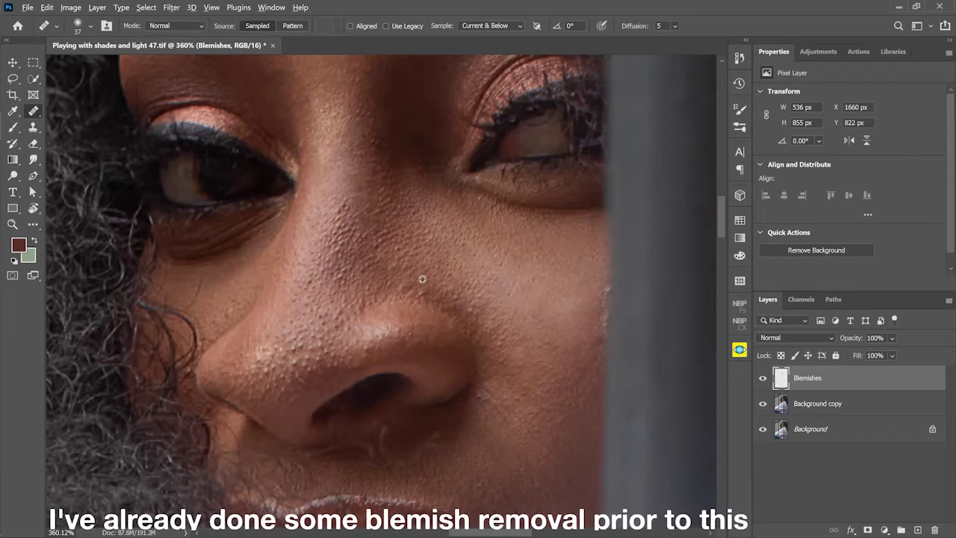
pyautogui.moveTo(317, 382); pyautogui.dragTo(374, 386)
pyautogui.moveTo(331, 220); pyautogui.dragTo(404, 394)
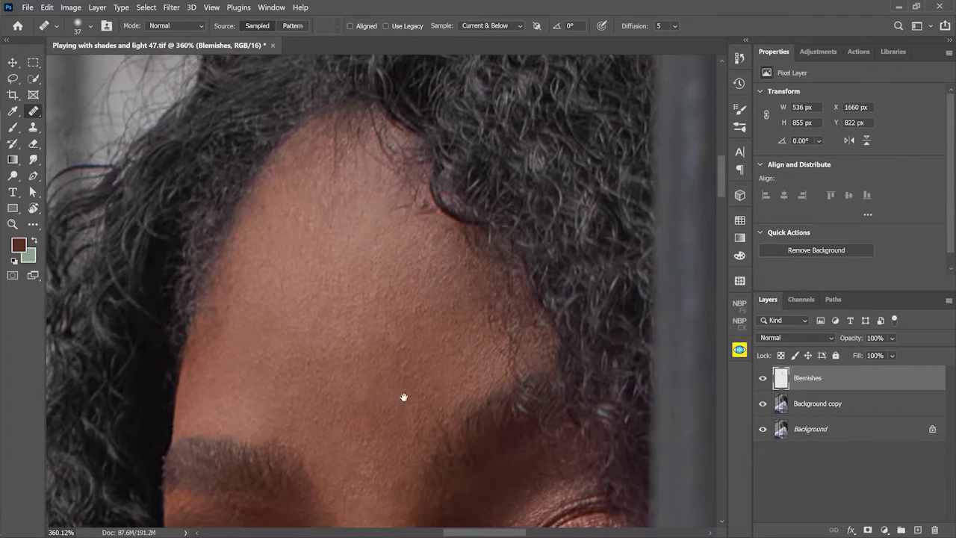
# Heal a spot on the upper forehead and fit the whole photo to the window
pyautogui.click(331, 172)
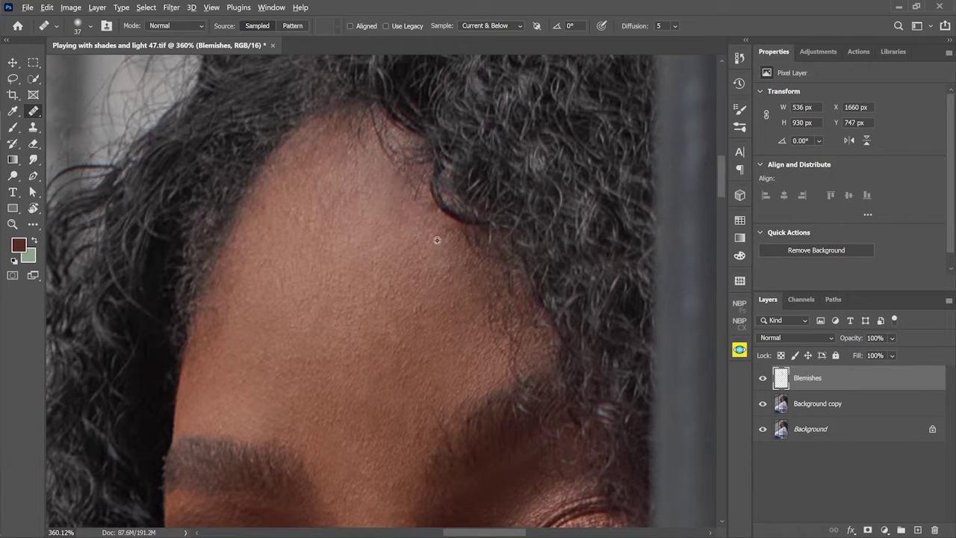
pyautogui.press('z')
pyautogui.click(374, 26)
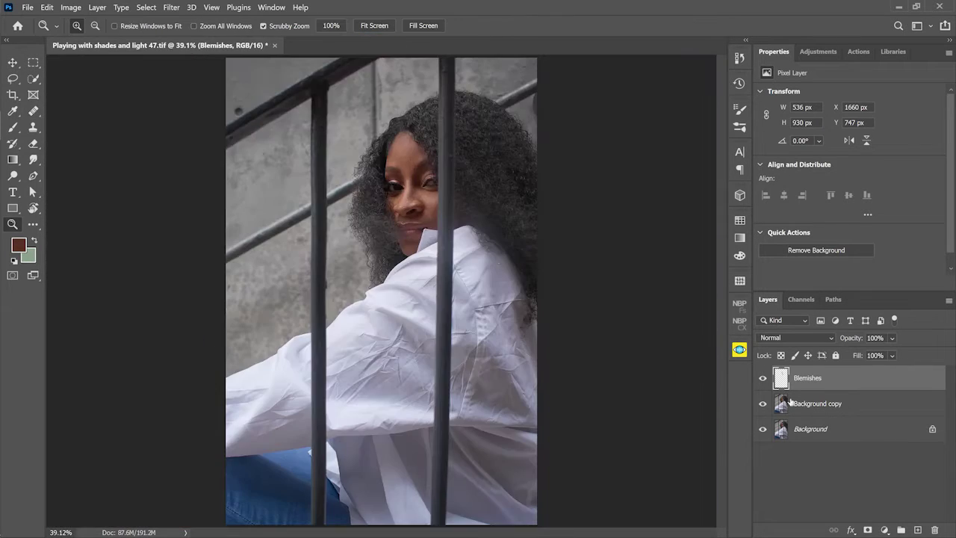
# Stamp the visible layers into a new layer and apply the NBP Median 8 frequency-separation preset
pyautogui.hotkey('ctrl', 'shift', 'alt', 'e')
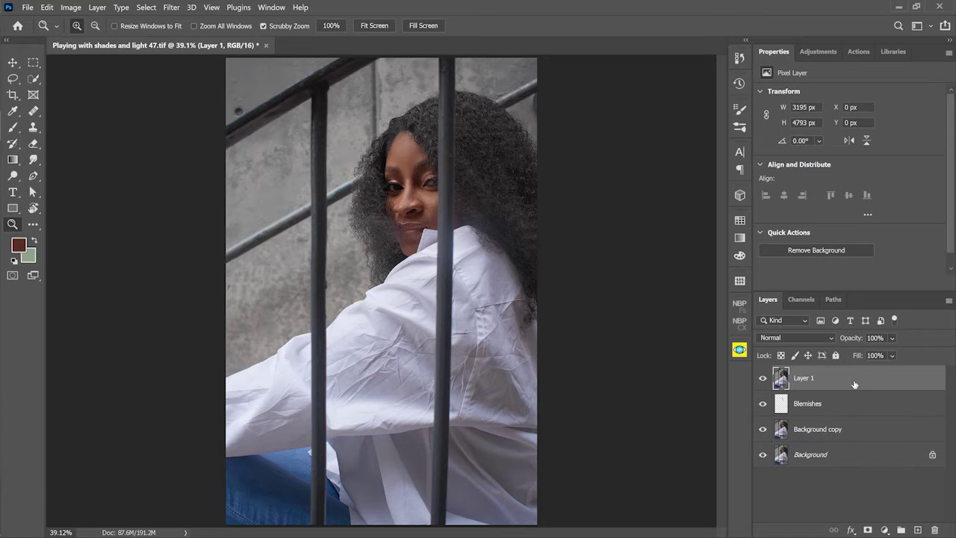
pyautogui.click(740, 304)
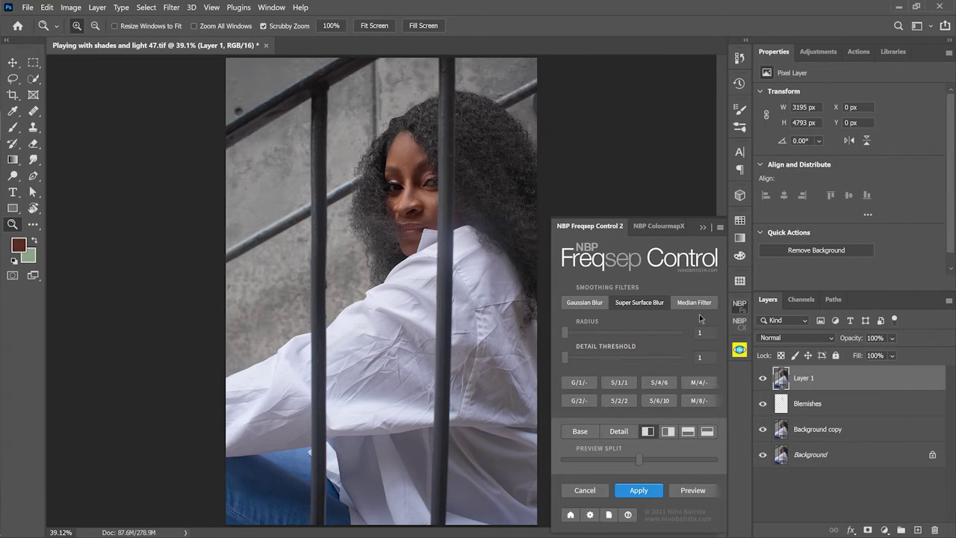
pyautogui.click(698, 401)
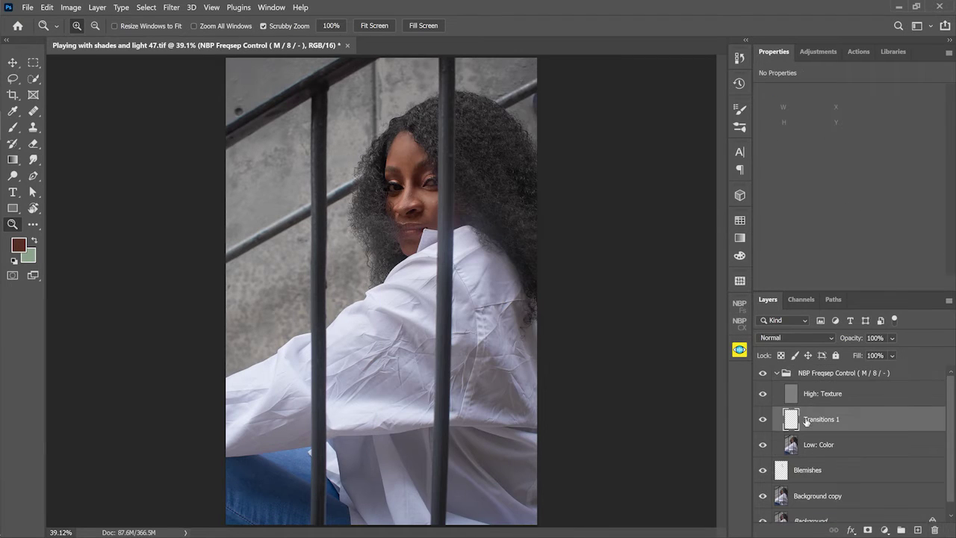
pyautogui.press('b')
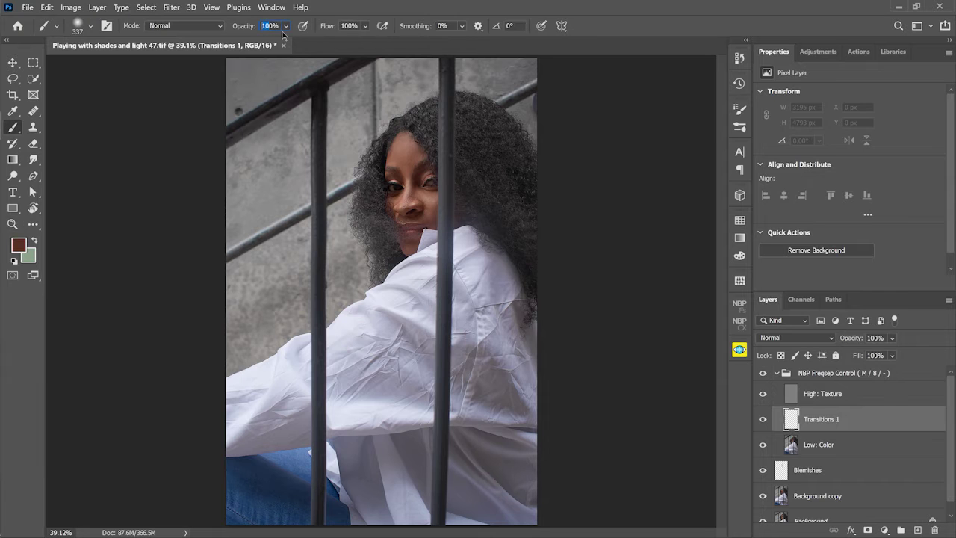
# Zoom in on the face, size the brush, and hide the High: Texture layer
pyautogui.press('z')
pyautogui.moveTo(427, 183); pyautogui.dragTo(427, 229)
pyautogui.press('b')
pyautogui.moveTo(396, 183)
pyautogui.mouseDown()
pyautogui.moveTo(374, 181)
pyautogui.moveTo(388, 190)
pyautogui.mouseUp()
pyautogui.keyDown('alt'); pyautogui.click(377, 168); pyautogui.keyUp('alt')
# Sample forehead skin tones and paint them smoothly across the forehead on Transitions 1
pyautogui.click(762, 394)
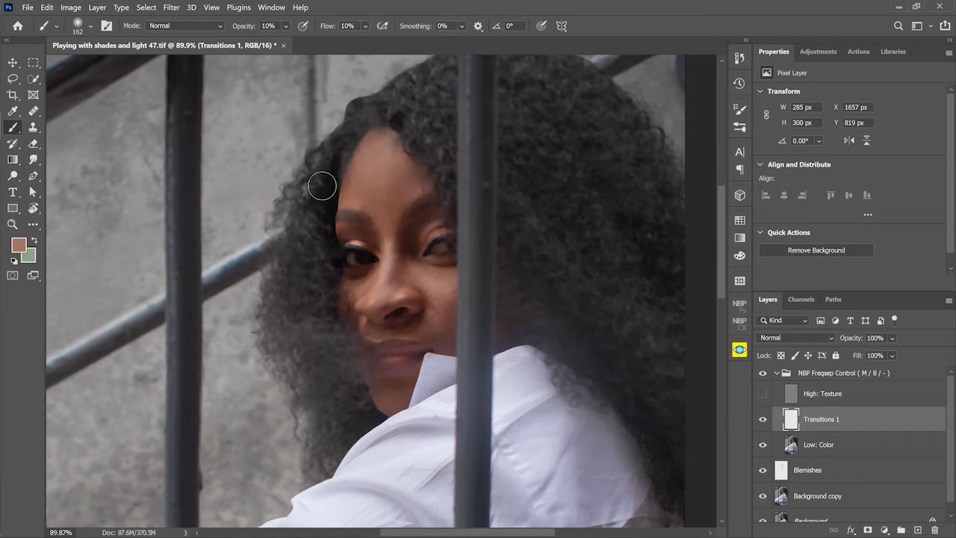
pyautogui.keyDown('alt'); pyautogui.click(400, 171); pyautogui.keyUp('alt')
pyautogui.moveTo(400, 171)
pyautogui.mouseDown()
pyautogui.moveTo(403, 179)
pyautogui.moveTo(363, 187)
pyautogui.mouseUp()
pyautogui.keyDown('alt'); pyautogui.click(357, 195); pyautogui.keyUp('alt')
pyautogui.keyDown('alt'); pyautogui.click(362, 166); pyautogui.keyUp('alt')
pyautogui.keyDown('alt'); pyautogui.click(404, 160); pyautogui.keyUp('alt')
pyautogui.keyDown('alt'); pyautogui.click(396, 186); pyautogui.keyUp('alt')
pyautogui.keyDown('alt'); pyautogui.click(395, 183); pyautogui.keyUp('alt')
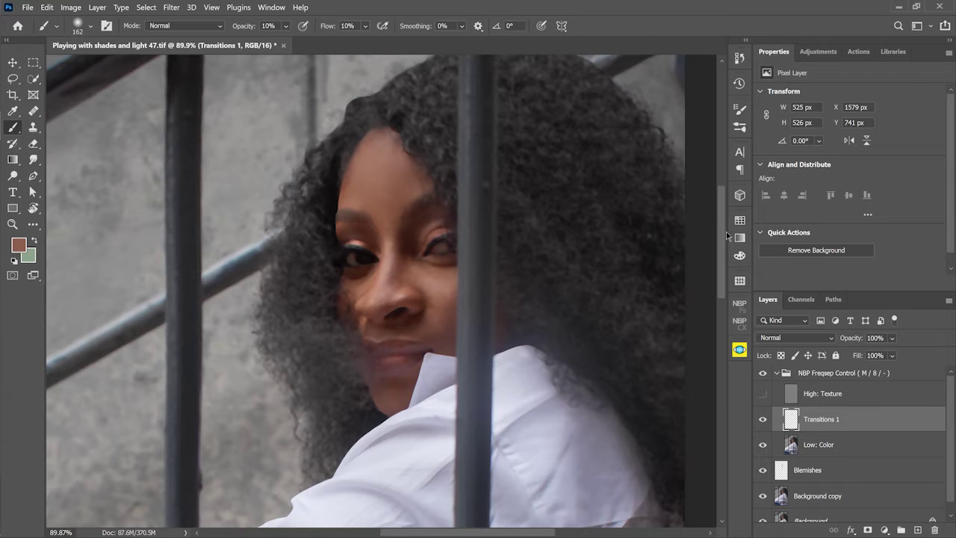
pyautogui.click(762, 394)
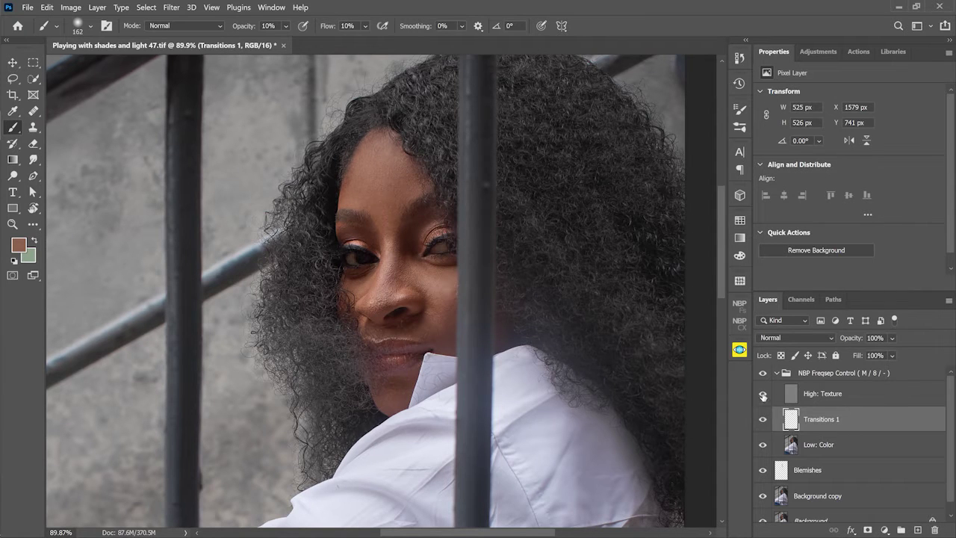
pyautogui.click(763, 394)
# With a 74–164 px brush, paint sampled tones along the hairline and the forehead's left edge
pyautogui.keyDown('alt'); pyautogui.rightClick(331, 188); pyautogui.keyUp('alt')
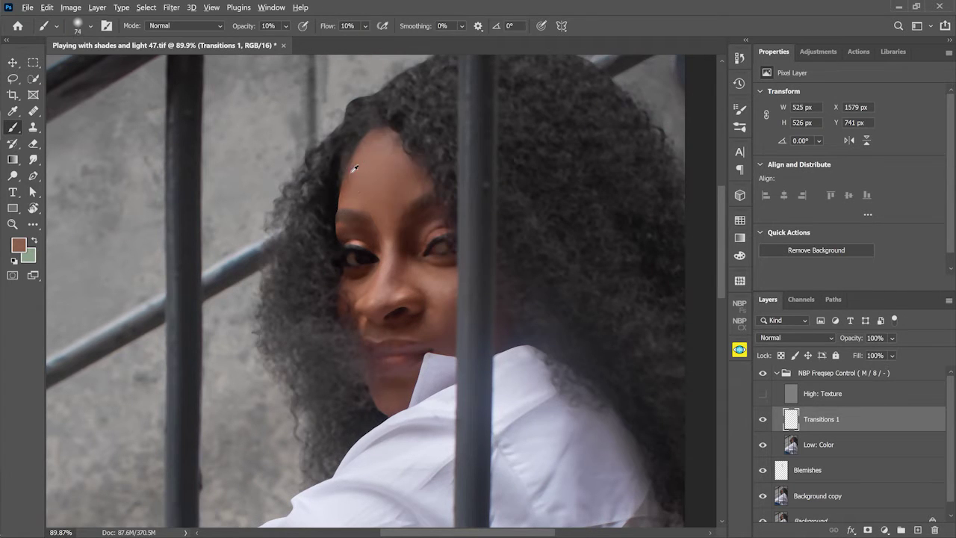
pyautogui.keyDown('alt'); pyautogui.click(354, 172); pyautogui.keyUp('alt')
pyautogui.click(375, 140)
pyautogui.moveTo(374, 150); pyautogui.dragTo(393, 146)
pyautogui.keyDown('alt'); pyautogui.click(421, 172); pyautogui.keyUp('alt')
pyautogui.moveTo(417, 186)
pyautogui.mouseDown()
pyautogui.moveTo(411, 173)
pyautogui.moveTo(402, 180)
pyautogui.moveTo(393, 155)
pyautogui.mouseUp()
pyautogui.keyDown('alt'); pyautogui.click(397, 192); pyautogui.keyUp('alt')
pyautogui.keyDown('alt'); pyautogui.click(393, 173); pyautogui.keyUp('alt')
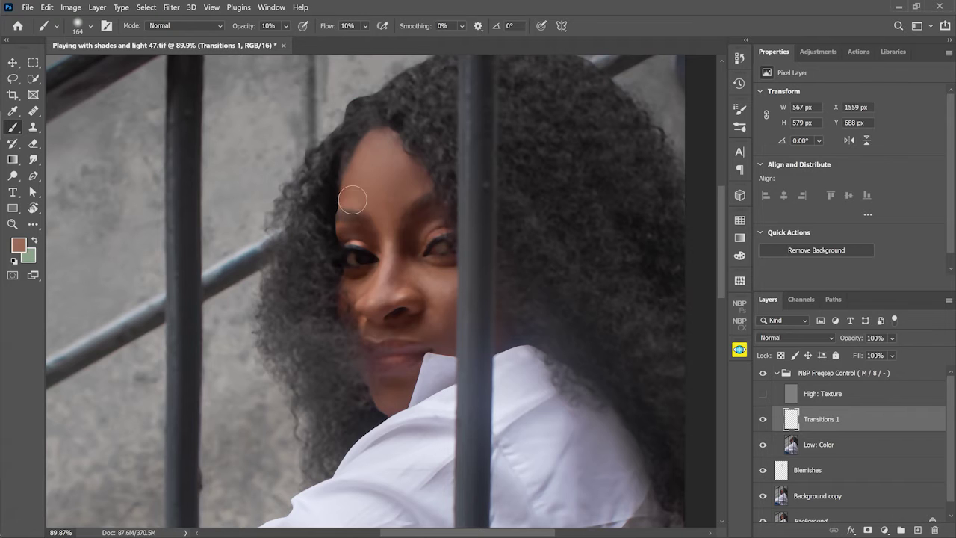
pyautogui.keyDown('alt'); pyautogui.click(401, 189); pyautogui.keyUp('alt')
pyautogui.moveTo(416, 192); pyautogui.dragTo(399, 192)
pyautogui.keyDown('alt'); pyautogui.click(447, 290); pyautogui.keyUp('alt')
pyautogui.moveTo(446, 290)
pyautogui.mouseDown()
pyautogui.moveTo(438, 278)
pyautogui.moveTo(467, 289)
pyautogui.mouseUp()
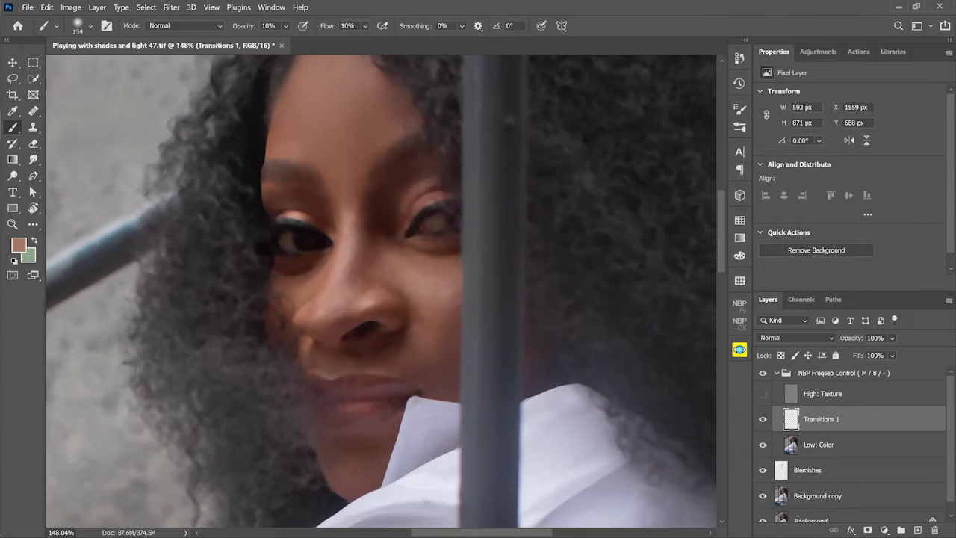
# Paint sampled skin tones onto the cheek and nose bridge with an 86 px brush
pyautogui.keyDown('alt'); pyautogui.click(423, 277); pyautogui.keyUp('alt')
pyautogui.moveTo(435, 294); pyautogui.dragTo(418, 294)
pyautogui.keyDown('alt'); pyautogui.click(421, 264); pyautogui.keyUp('alt')
pyautogui.keyDown('alt'); pyautogui.click(378, 254); pyautogui.keyUp('alt')
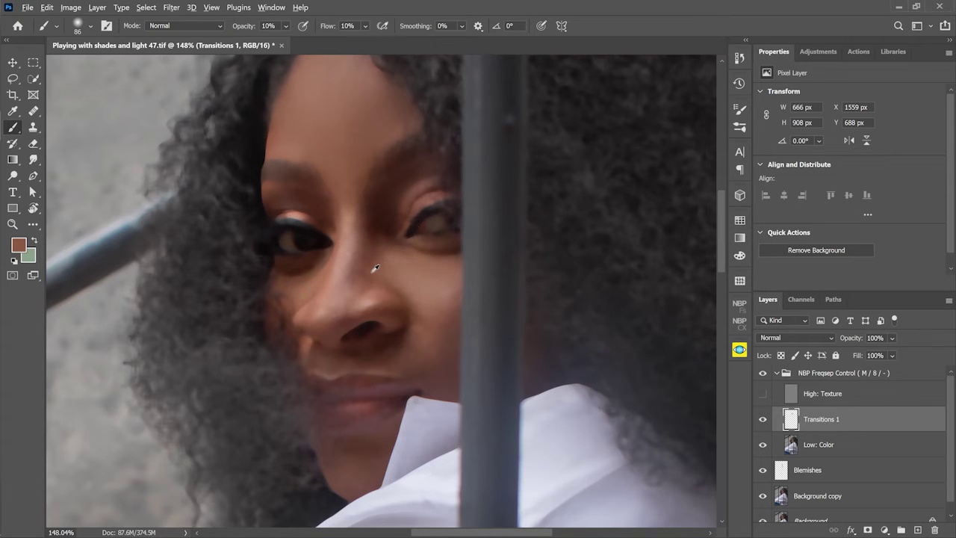
pyautogui.keyDown('alt'); pyautogui.click(373, 254); pyautogui.keyUp('alt')
pyautogui.keyDown('alt'); pyautogui.click(380, 265); pyautogui.keyUp('alt')
pyautogui.keyDown('alt'); pyautogui.click(391, 260); pyautogui.keyUp('alt')
pyautogui.keyDown('alt'); pyautogui.click(383, 249); pyautogui.keyUp('alt')
pyautogui.keyDown('alt'); pyautogui.click(385, 265); pyautogui.keyUp('alt')
pyautogui.keyDown('alt'); pyautogui.click(407, 268); pyautogui.keyUp('alt')
# Sample and paint tones above and around the eye, resizing the brush between 33 and 76 px
pyautogui.keyDown('alt'); pyautogui.click(381, 200); pyautogui.keyUp('alt')
pyautogui.keyDown('alt'); pyautogui.click(385, 219); pyautogui.keyUp('alt')
pyautogui.keyDown('alt'); pyautogui.click(394, 215); pyautogui.keyUp('alt')
pyautogui.keyDown('alt'); pyautogui.click(385, 196); pyautogui.keyUp('alt')
pyautogui.keyDown('alt'); pyautogui.click(418, 172); pyautogui.keyUp('alt')
pyautogui.keyDown('alt'); pyautogui.click(416, 174); pyautogui.keyUp('alt')
pyautogui.moveTo(416, 174); pyautogui.dragTo(437, 178)
pyautogui.keyDown('alt'); pyautogui.click(407, 200); pyautogui.keyUp('alt')
pyautogui.keyDown('alt'); pyautogui.click(422, 203); pyautogui.keyUp('alt')
pyautogui.keyDown('alt'); pyautogui.click(431, 197); pyautogui.keyUp('alt')
pyautogui.keyDown('alt'); pyautogui.click(432, 172); pyautogui.keyUp('alt')
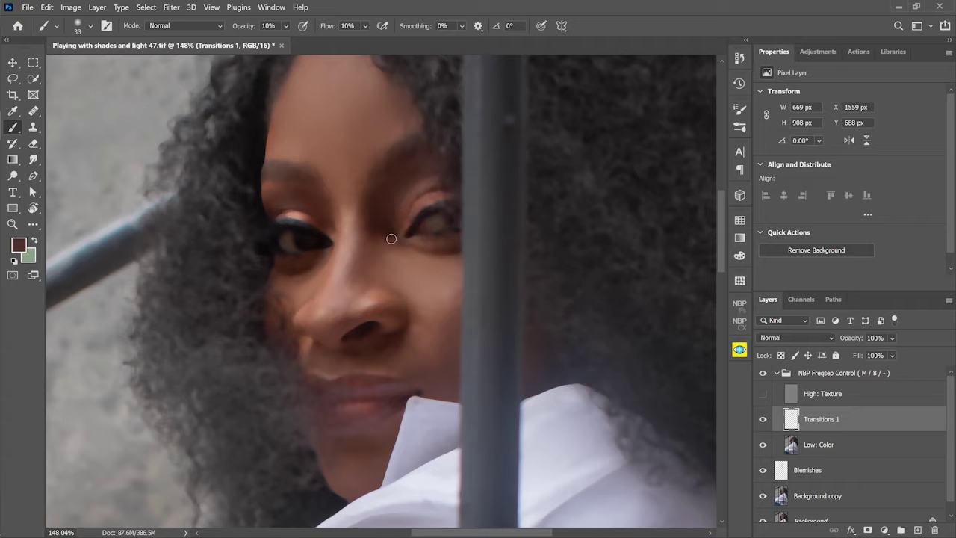
pyautogui.moveTo(382, 228); pyautogui.dragTo(381, 207)
pyautogui.keyDown('alt'); pyautogui.click(382, 207); pyautogui.keyUp('alt')
# Toggle High: Texture and Transitions 1 visibility to compare before and after
pyautogui.click(763, 393)
pyautogui.click(763, 419)
pyautogui.click(763, 420)
pyautogui.click(763, 394)
# Dab sampled light and dark tones onto the cheek and the area below it
pyautogui.keyDown('alt'); pyautogui.click(436, 318); pyautogui.keyUp('alt')
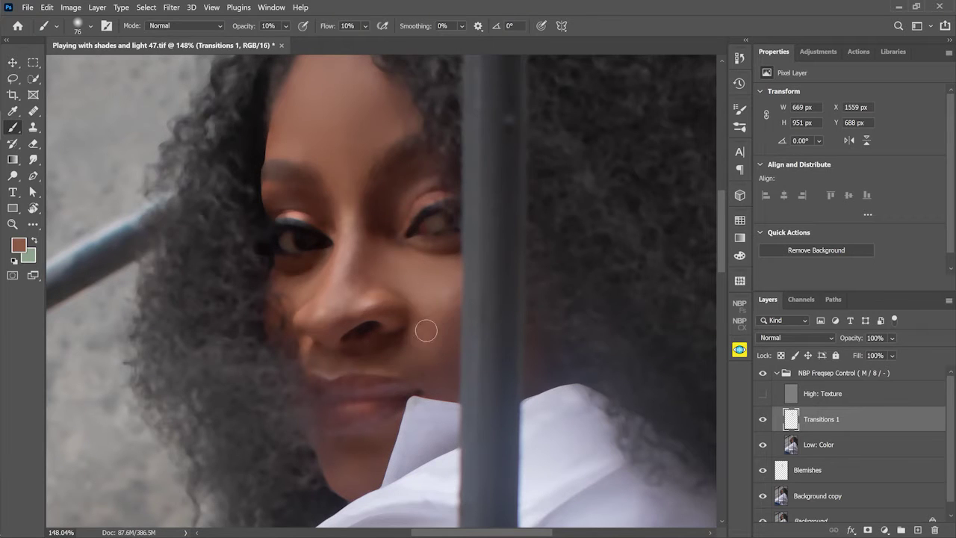
pyautogui.keyDown('alt'); pyautogui.click(438, 328); pyautogui.keyUp('alt')
pyautogui.click(441, 336)
pyautogui.keyDown('alt'); pyautogui.click(448, 343); pyautogui.keyUp('alt')
pyautogui.click(441, 370)
pyautogui.keyDown('alt'); pyautogui.click(412, 367); pyautogui.keyUp('alt')
pyautogui.click(446, 384)
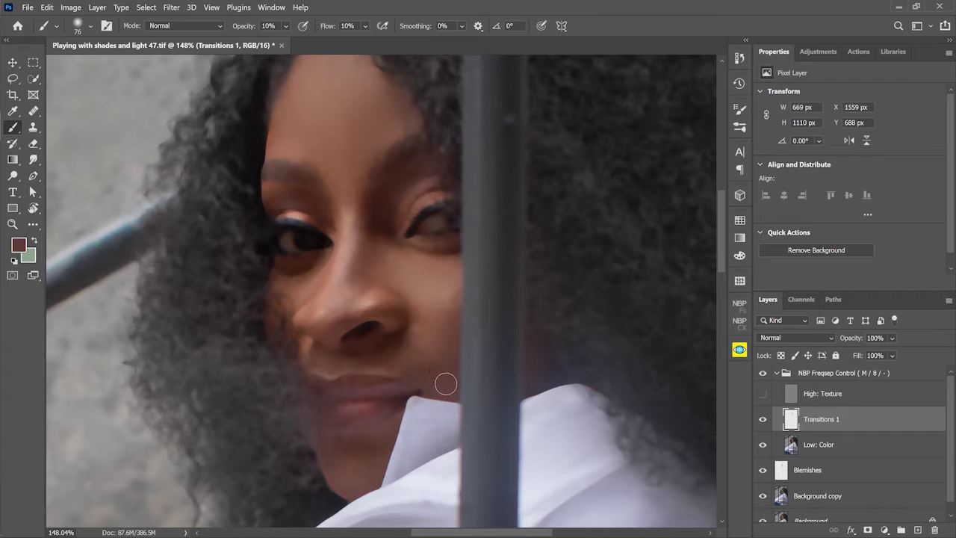
pyautogui.keyDown('alt'); pyautogui.click(431, 339); pyautogui.keyUp('alt')
pyautogui.keyDown('alt'); pyautogui.click(421, 307); pyautogui.keyUp('alt')
# Enlarge the brush to about 118 px and paint tone down the lower cheek
pyautogui.moveTo(434, 319); pyautogui.dragTo(441, 335)
pyautogui.keyDown('alt'); pyautogui.click(439, 322); pyautogui.keyUp('alt')
pyautogui.click(438, 322)
pyautogui.keyDown('alt'); pyautogui.click(422, 326); pyautogui.keyUp('alt')
pyautogui.moveTo(423, 326); pyautogui.dragTo(438, 355)
pyautogui.keyDown('alt'); pyautogui.click(413, 363); pyautogui.keyUp('alt')
# Toggle High: Texture, then sample and paint chin tones with a 56–125 px brush
pyautogui.click(763, 419)
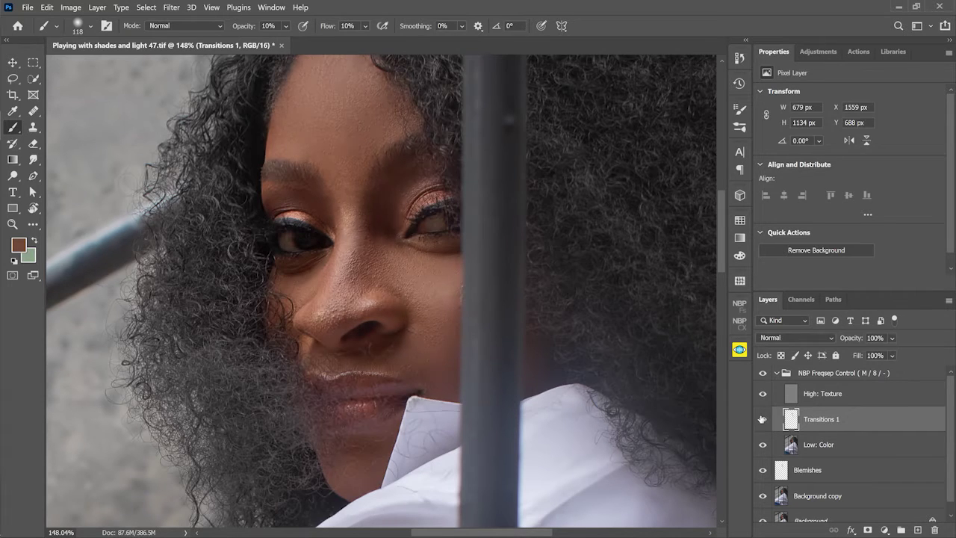
pyautogui.click(762, 419)
pyautogui.click(762, 394)
pyautogui.keyDown('alt'); pyautogui.rightClick(431, 367); pyautogui.keyUp('alt')
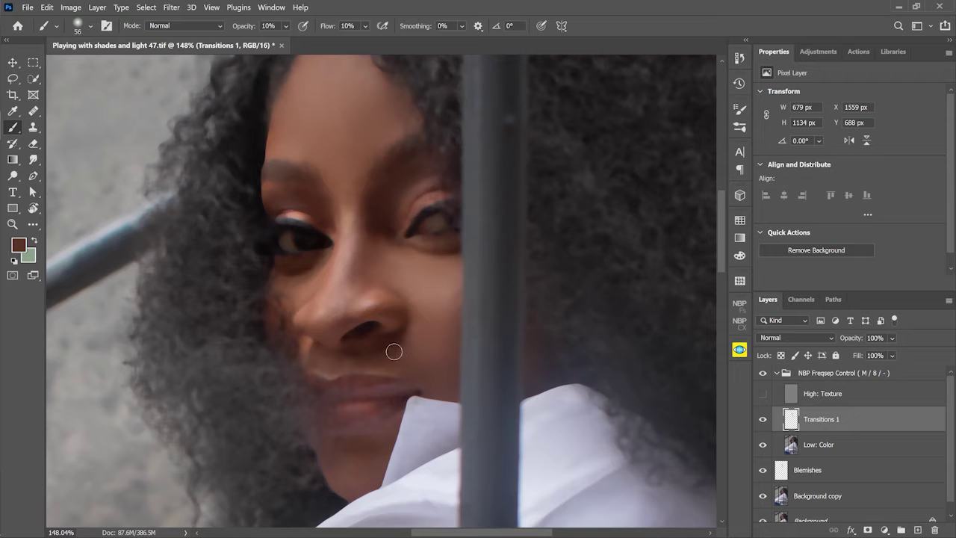
pyautogui.keyDown('alt'); pyautogui.click(321, 360); pyautogui.keyUp('alt')
pyautogui.keyDown('alt'); pyautogui.rightClick(414, 487); pyautogui.keyUp('alt')
pyautogui.keyDown('alt'); pyautogui.click(360, 452); pyautogui.keyUp('alt')
pyautogui.keyDown('alt'); pyautogui.click(360, 448); pyautogui.keyUp('alt')
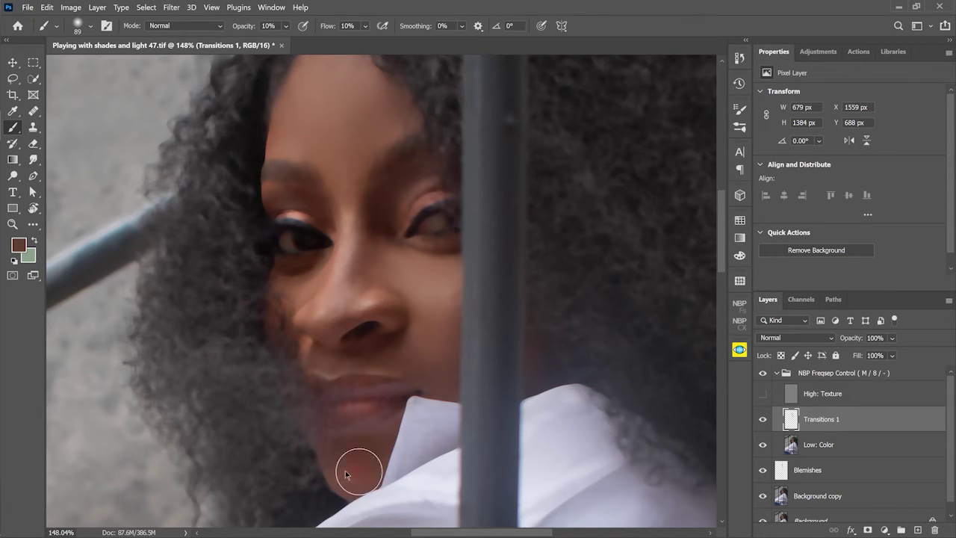
pyautogui.press(']')
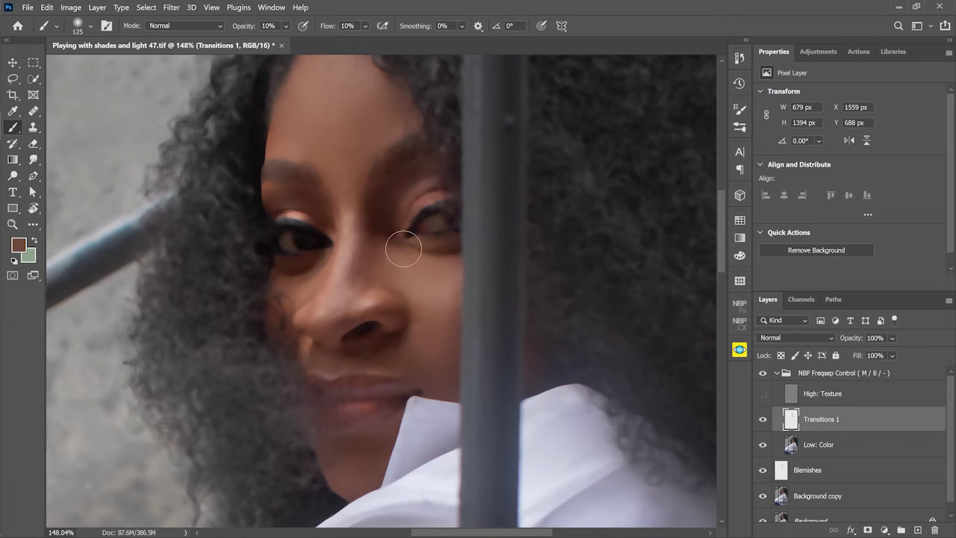
# Zoom to about 140% and sample lighter tones for the cheek and under-eye area
pyautogui.press('z')
pyautogui.moveTo(299, 277); pyautogui.dragTo(307, 289)
pyautogui.keyDown('alt'); pyautogui.click(308, 290); pyautogui.keyUp('alt')
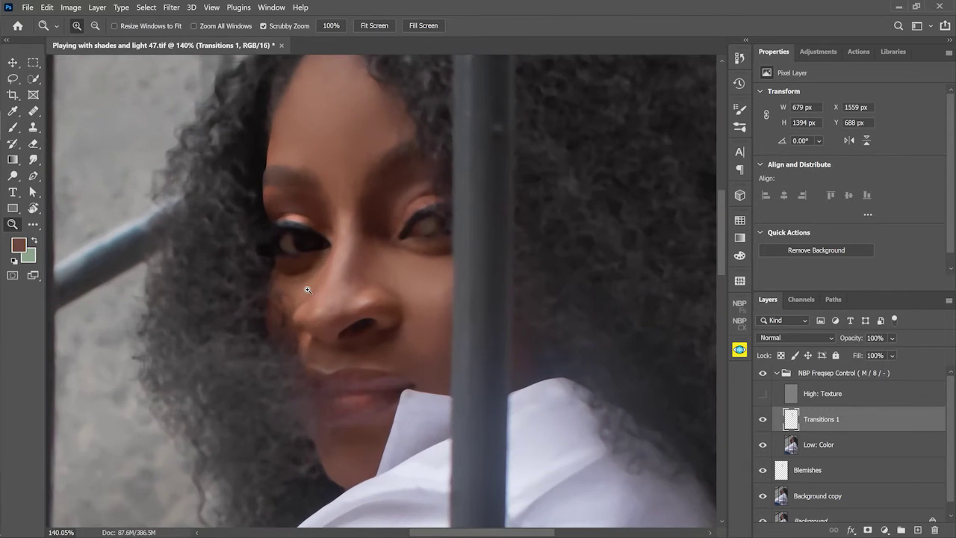
pyautogui.press('b')
pyautogui.keyDown('alt'); pyautogui.rightClick(310, 268); pyautogui.keyUp('alt')
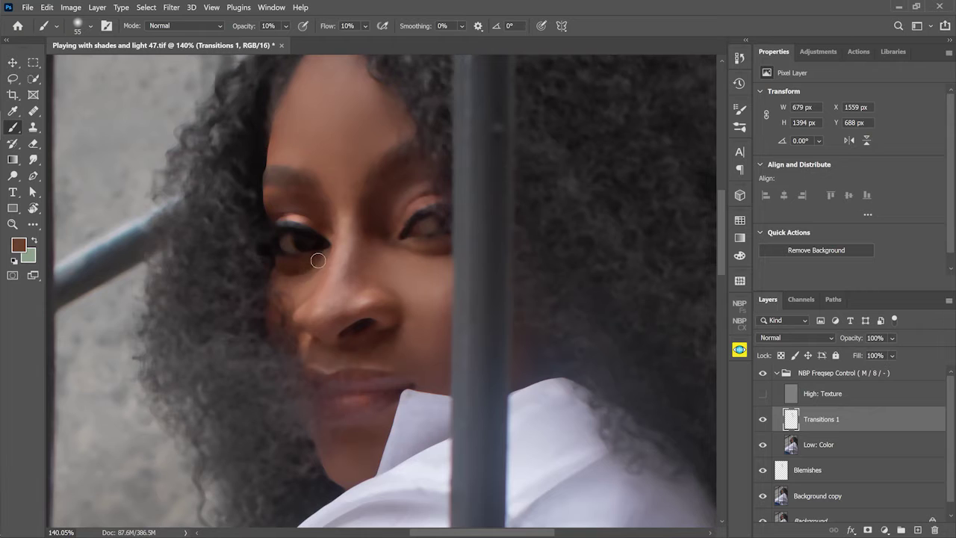
pyautogui.keyDown('alt'); pyautogui.click(312, 286); pyautogui.keyUp('alt')
pyautogui.keyDown('alt'); pyautogui.click(302, 246); pyautogui.keyUp('alt')
pyautogui.keyDown('alt'); pyautogui.click(315, 264); pyautogui.keyUp('alt')
# Add a new layer, hide High: Texture, and paint around the left eye and eyebrow
pyautogui.click(915, 526)
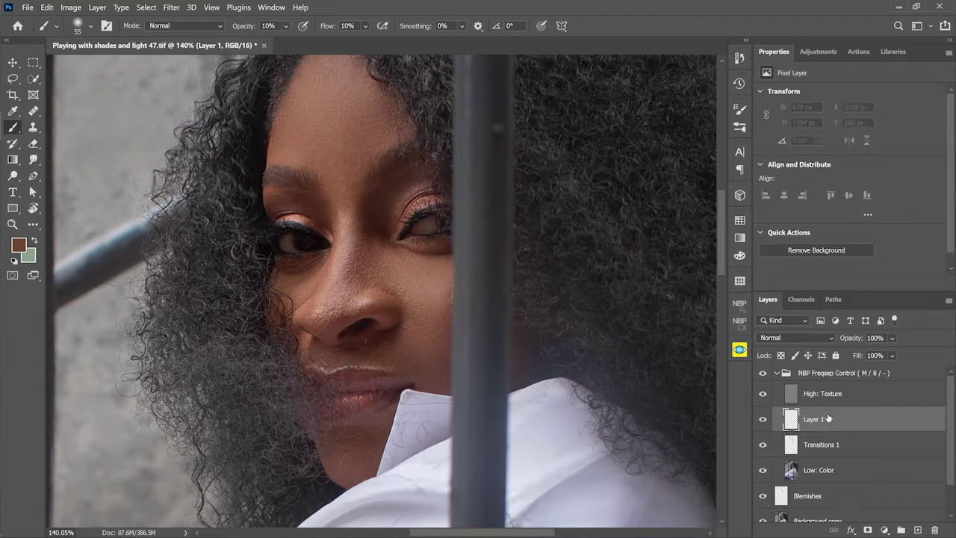
pyautogui.click(765, 394)
pyautogui.keyDown('alt'); pyautogui.click(273, 196); pyautogui.keyUp('alt')
pyautogui.moveTo(270, 198)
pyautogui.mouseDown()
pyautogui.moveTo(322, 219)
pyautogui.moveTo(317, 206)
pyautogui.moveTo(270, 194)
pyautogui.mouseUp()
pyautogui.keyDown('alt'); pyautogui.click(273, 191); pyautogui.keyUp('alt')
pyautogui.keyDown('alt'); pyautogui.click(273, 209); pyautogui.keyUp('alt')
pyautogui.keyDown('alt'); pyautogui.click(322, 219); pyautogui.keyUp('alt')
pyautogui.keyDown('alt'); pyautogui.click(276, 195); pyautogui.keyUp('alt')
# Sample lighter tones and paint over the dark area below the left eye
pyautogui.keyDown('alt'); pyautogui.click(292, 218); pyautogui.keyUp('alt')
pyautogui.keyDown('alt'); pyautogui.click(291, 266); pyautogui.keyUp('alt')
pyautogui.moveTo(291, 266); pyautogui.dragTo(306, 299)
pyautogui.keyDown('alt'); pyautogui.click(303, 270); pyautogui.keyUp('alt')
pyautogui.keyDown('alt'); pyautogui.click(304, 273); pyautogui.keyUp('alt')
pyautogui.keyDown('alt'); pyautogui.click(310, 284); pyautogui.keyUp('alt')
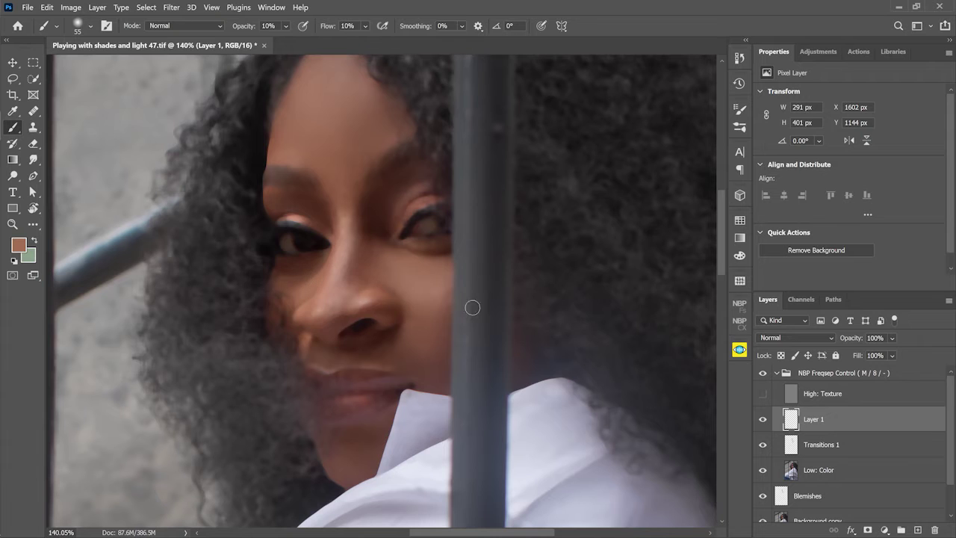
# Show High: Texture, toggle Layer 1 to compare the under-eye, and select Low: Color
pyautogui.click(763, 393)
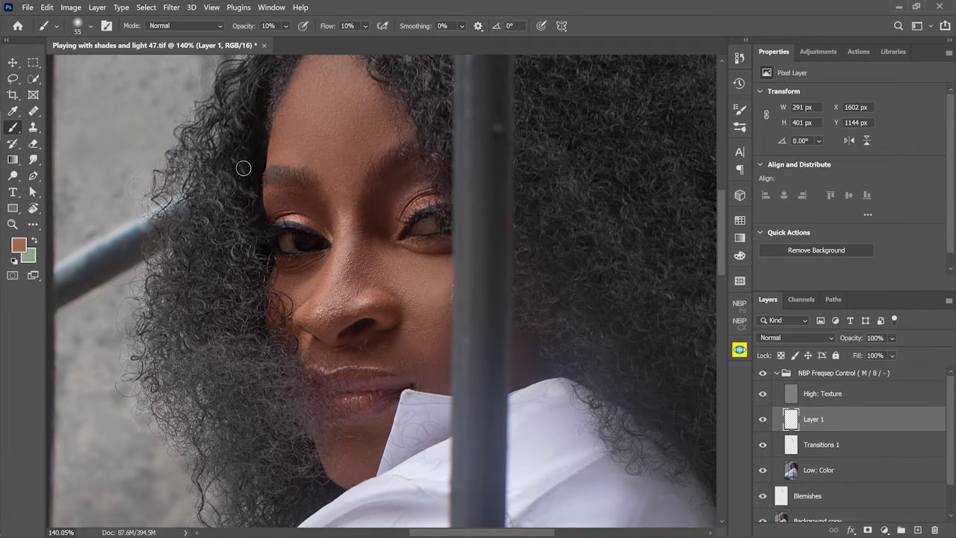
pyautogui.keyDown('alt'); pyautogui.click(275, 204); pyautogui.keyUp('alt')
pyautogui.click(763, 419)
pyautogui.click(762, 419)
pyautogui.click(763, 419)
pyautogui.click(762, 419)
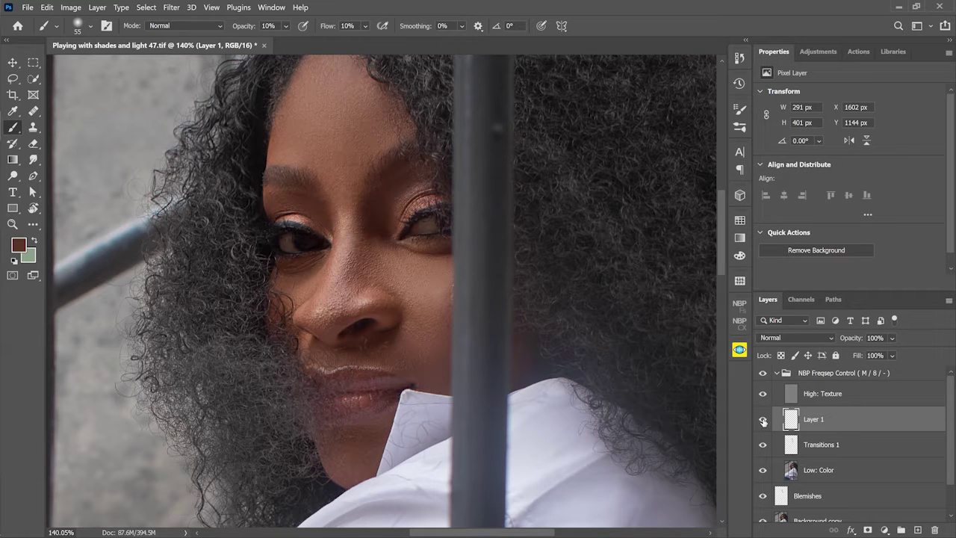
pyautogui.keyDown('alt'); pyautogui.click(277, 206); pyautogui.keyUp('alt')
pyautogui.click(821, 469)
# Lasso the nose bridge on Low: Color and apply a Gaussian Blur of radius 8.8
pyautogui.press('l')
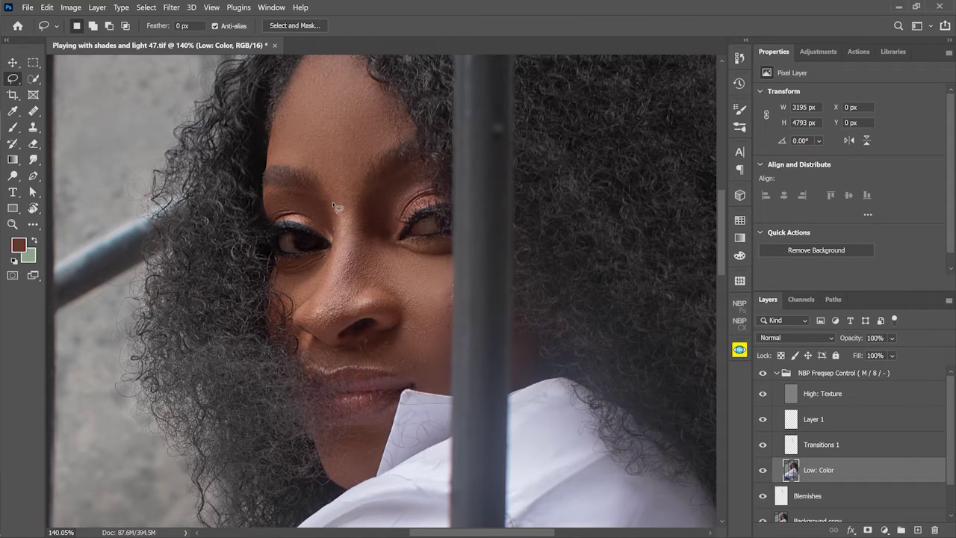
pyautogui.moveTo(362, 251)
pyautogui.mouseDown()
pyautogui.moveTo(363, 211)
pyautogui.moveTo(341, 198)
pyautogui.moveTo(338, 247)
pyautogui.moveTo(353, 227)
pyautogui.moveTo(336, 202)
pyautogui.mouseUp()
pyautogui.click(171, 7)
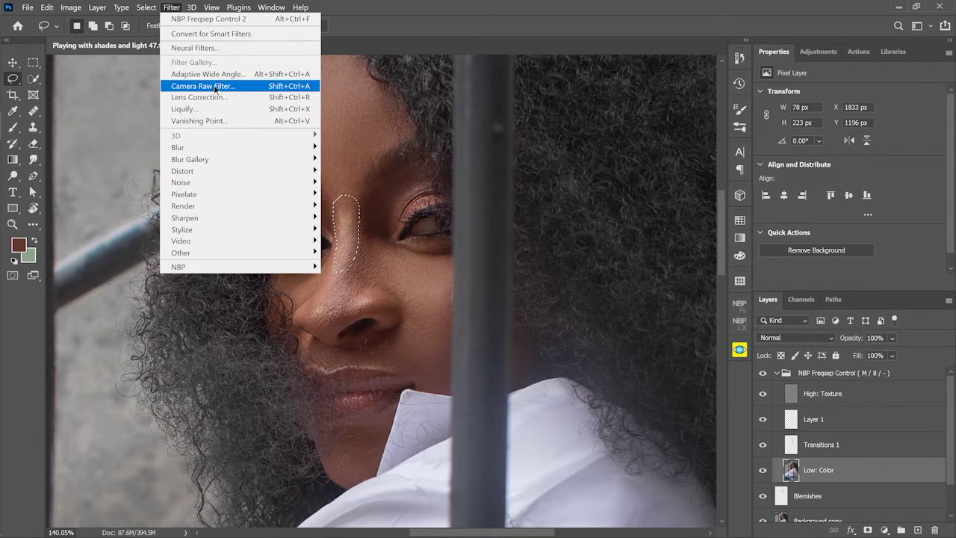
pyautogui.moveTo(246, 148)
pyautogui.click(336, 196)
pyautogui.moveTo(792, 361)
pyautogui.mouseDown()
pyautogui.moveTo(777, 364)
pyautogui.moveTo(813, 363)
pyautogui.moveTo(787, 363)
pyautogui.mouseUp()
pyautogui.click(888, 233)
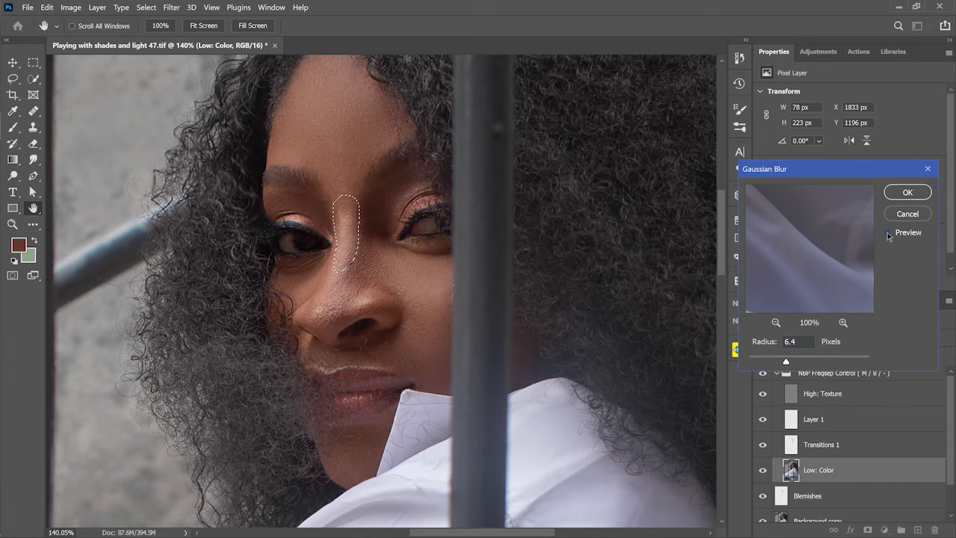
pyautogui.click(888, 233)
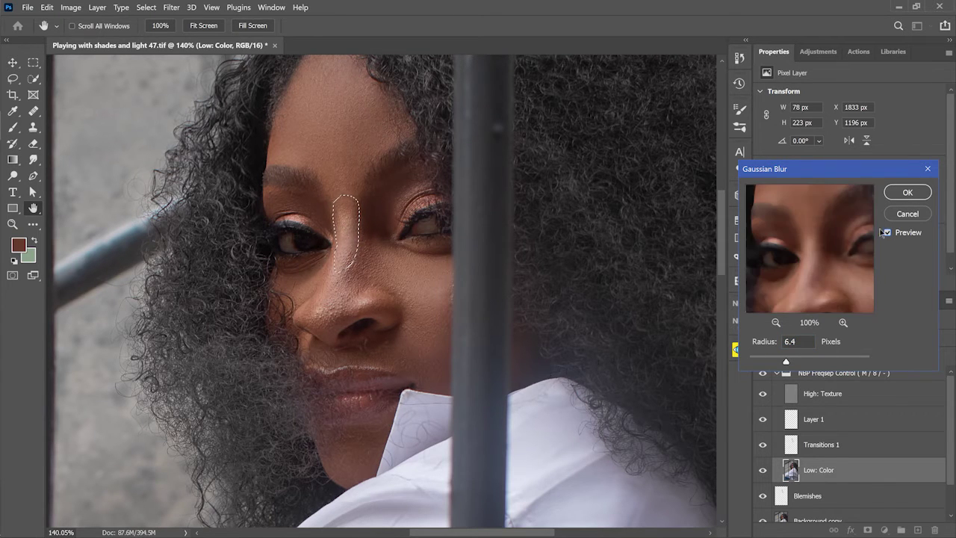
pyautogui.click(888, 233)
pyautogui.click(793, 363)
pyautogui.click(888, 233)
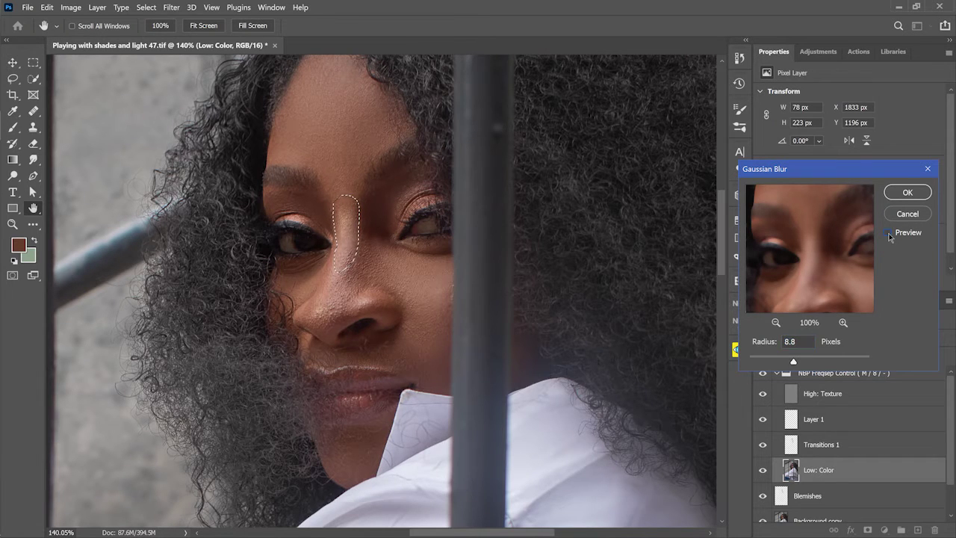
pyautogui.click(905, 192)
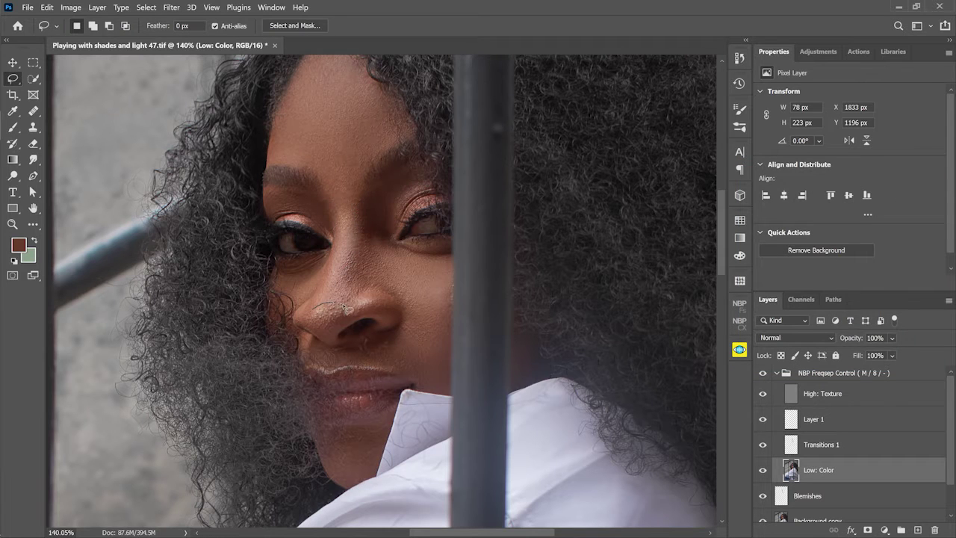
# Reapply the same Gaussian blur to further lassoed areas along the nose and beside the nostril
pyautogui.click(171, 7)
pyautogui.click(202, 16)
pyautogui.hotkey('ctrl', 'd')
pyautogui.moveTo(401, 318); pyautogui.dragTo(340, 313)
pyautogui.click(174, 8)
pyautogui.moveTo(322, 324)
pyautogui.mouseDown()
pyautogui.moveTo(346, 312)
pyautogui.moveTo(350, 283)
pyautogui.moveTo(328, 284)
pyautogui.moveTo(321, 325)
pyautogui.mouseUp()
pyautogui.hotkey('alt', 't')
pyautogui.press('Escape')
# Lasso the area from the eye corner to the nose, reapply the blur, and deselect
pyautogui.moveTo(341, 263); pyautogui.dragTo(338, 261)
pyautogui.moveTo(340, 207)
pyautogui.keyDown('shift'); pyautogui.mouseDown()
pyautogui.moveTo(351, 235)
pyautogui.moveTo(340, 209)
pyautogui.mouseUp(); pyautogui.keyUp('shift')
pyautogui.hotkey('alt', 't')
pyautogui.press('Escape')
pyautogui.hotkey('ctrl', 'd')
# Add a new Layer 2 above Layer 1 and paint a sampled skin tone beside the eye
pyautogui.click(822, 422)
pyautogui.click(917, 530)
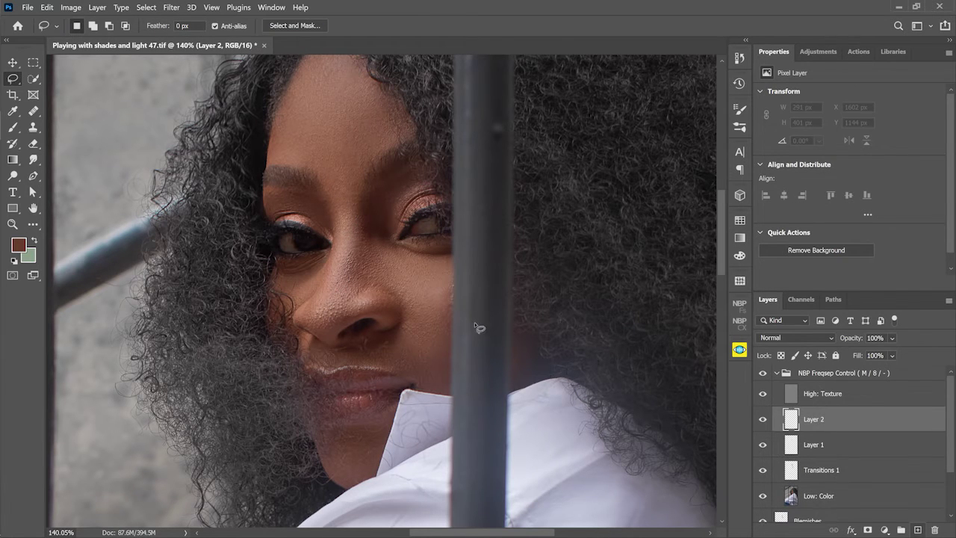
pyautogui.press('b')
pyautogui.keyDown('alt'); pyautogui.click(346, 210); pyautogui.keyUp('alt')
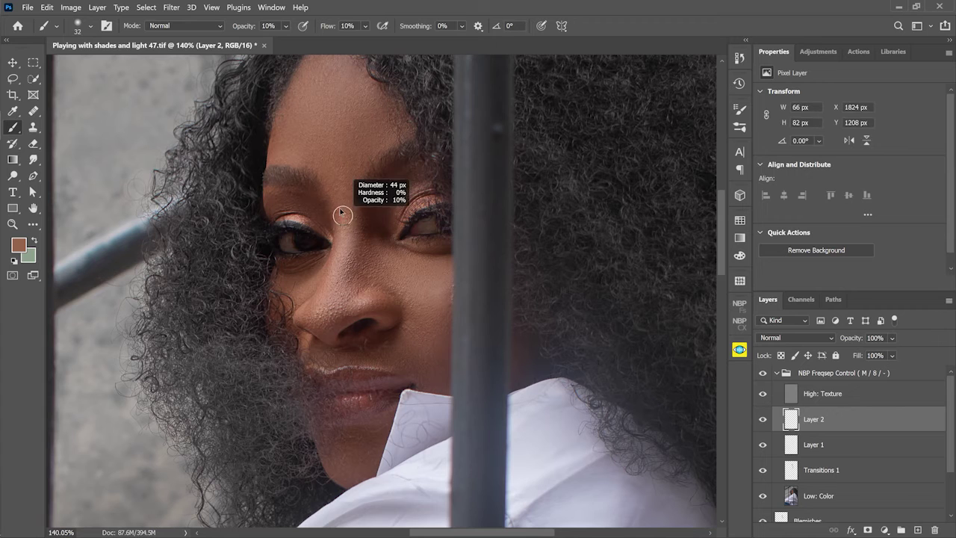
pyautogui.click(339, 211)
# Paint sampled lighter and darker skin tones over the nose and cheek on Layer 2
pyautogui.keyDown('alt'); pyautogui.click(346, 230); pyautogui.keyUp('alt')
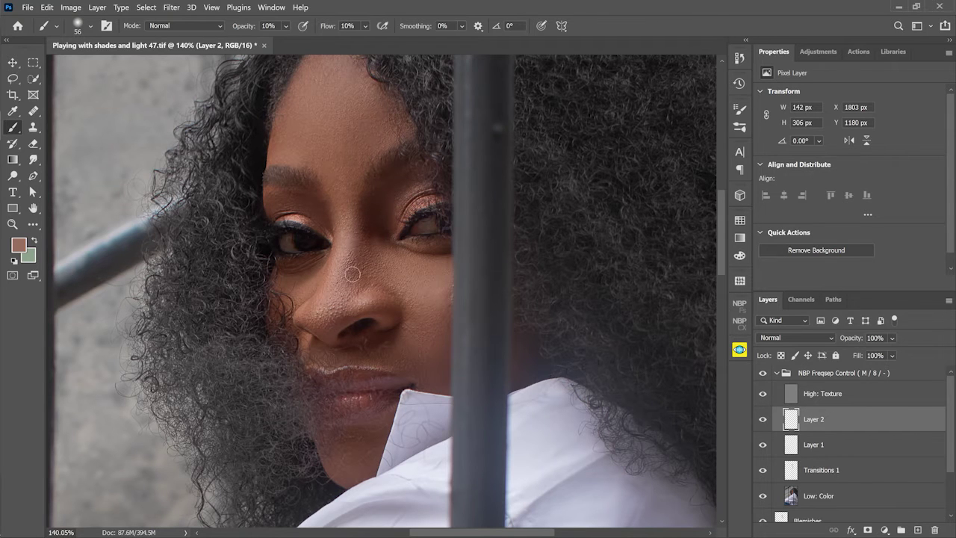
pyautogui.keyDown('alt'); pyautogui.click(336, 273); pyautogui.keyUp('alt')
pyautogui.click(333, 304)
pyautogui.keyDown('alt'); pyautogui.click(356, 280); pyautogui.keyUp('alt')
pyautogui.keyDown('alt'); pyautogui.click(374, 293); pyautogui.keyUp('alt')
pyautogui.click(370, 298)
pyautogui.keyDown('alt'); pyautogui.click(304, 315); pyautogui.keyUp('alt')
pyautogui.click(303, 315)
pyautogui.keyDown('alt'); pyautogui.click(346, 214); pyautogui.keyUp('alt')
# Paint a sampled darker tone lightly under the eye, then collapse the NBP Freqsep Control group
pyautogui.press('z')
pyautogui.moveTo(359, 200); pyautogui.dragTo(321, 200)
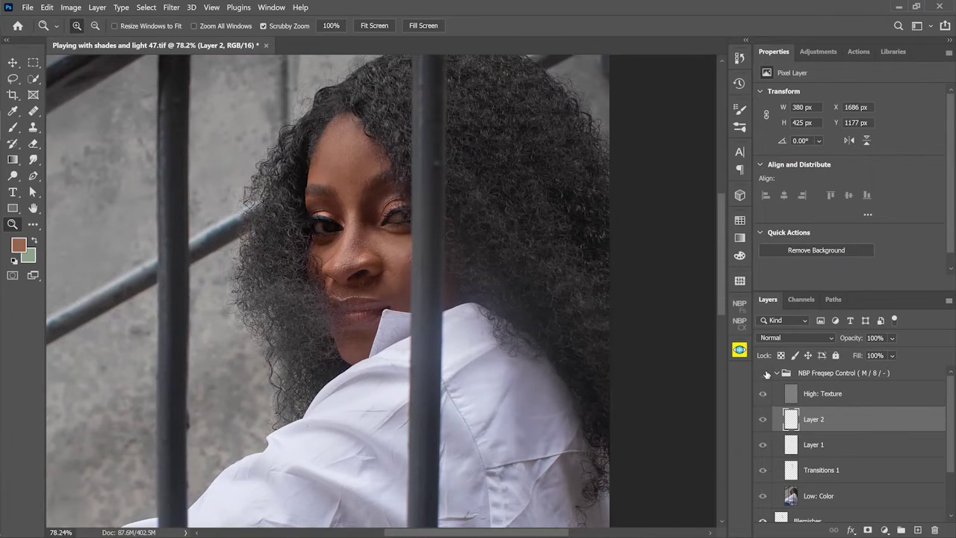
pyautogui.moveTo(321, 237)
pyautogui.mouseDown()
pyautogui.moveTo(341, 249)
pyautogui.moveTo(305, 220)
pyautogui.mouseUp()
pyautogui.press('p')
pyautogui.press('b')
pyautogui.keyDown('alt'); pyautogui.click(314, 233); pyautogui.keyUp('alt')
pyautogui.keyDown('alt'); pyautogui.click(317, 256); pyautogui.keyUp('alt')
pyautogui.press('z')
pyautogui.moveTo(435, 265); pyautogui.dragTo(374, 264)
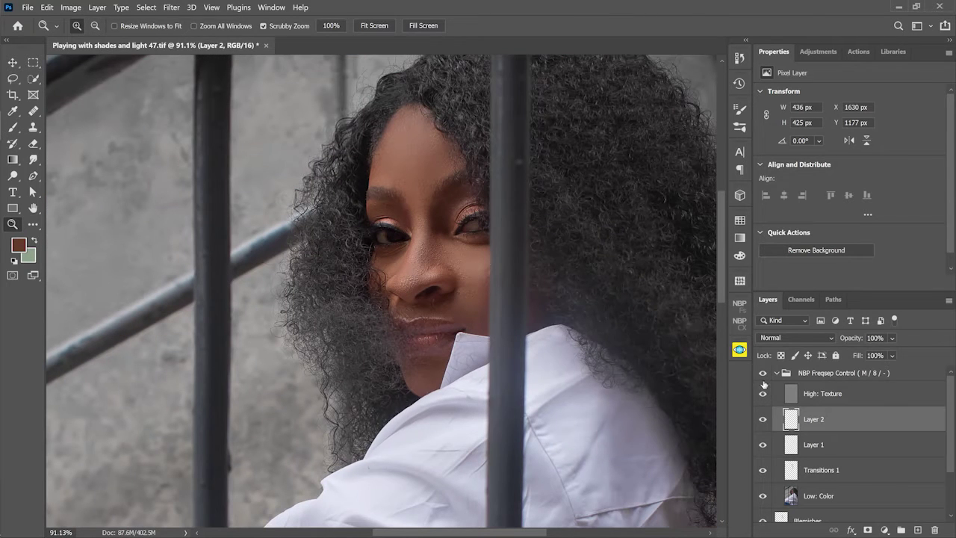
pyautogui.click(777, 373)
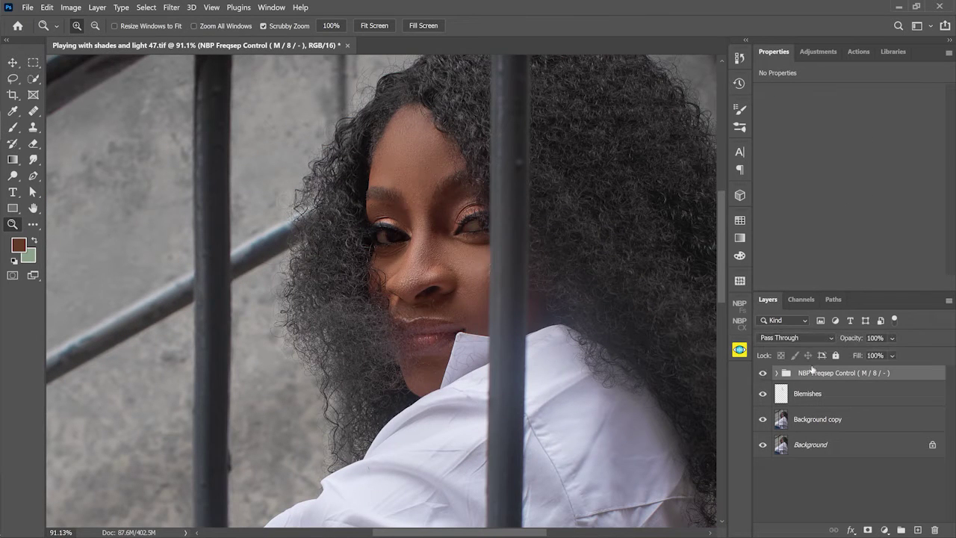
# Add a layer mask to the group and paint it out along the hair edges with a ~407 px brush
pyautogui.click(867, 529)
pyautogui.press('b')
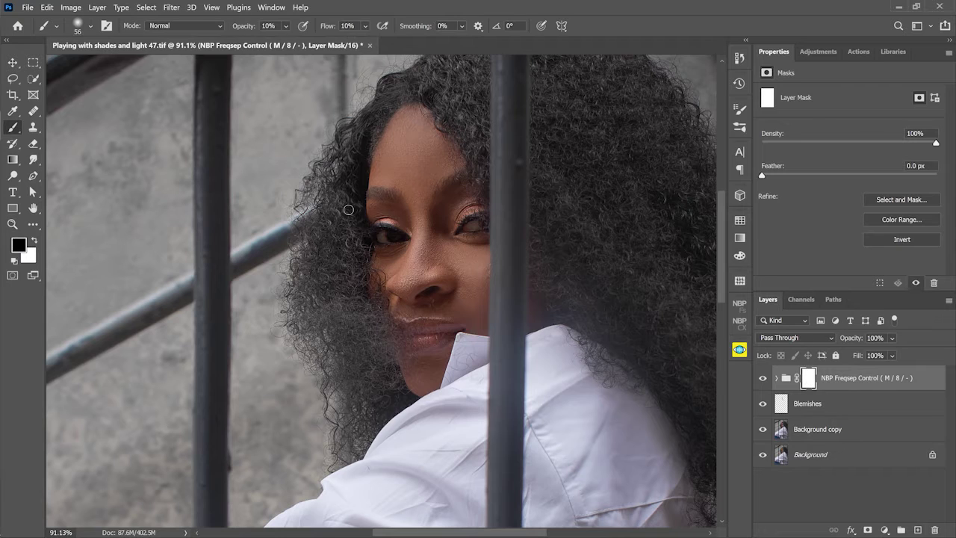
pyautogui.click(243, 27)
pyautogui.moveTo(359, 162); pyautogui.dragTo(364, 243)
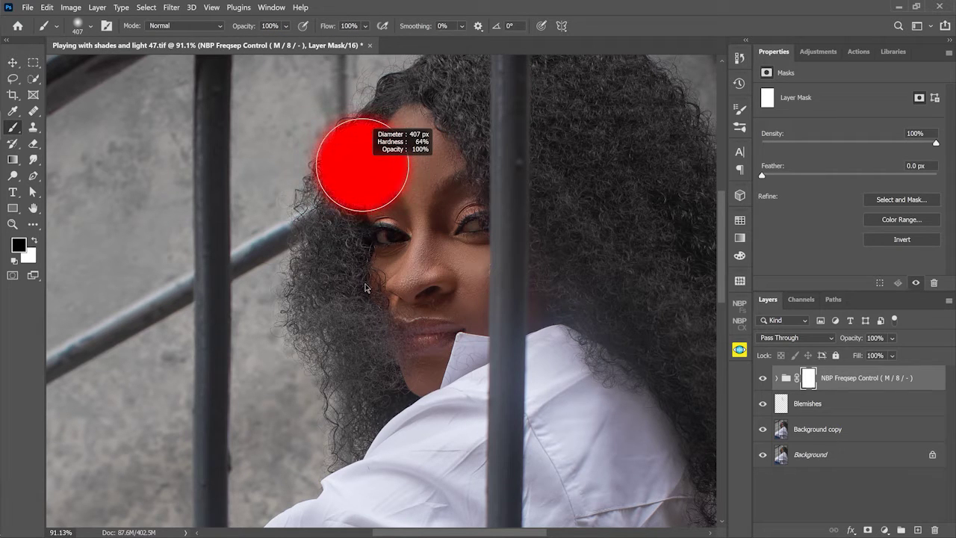
pyautogui.moveTo(366, 285); pyautogui.dragTo(366, 254)
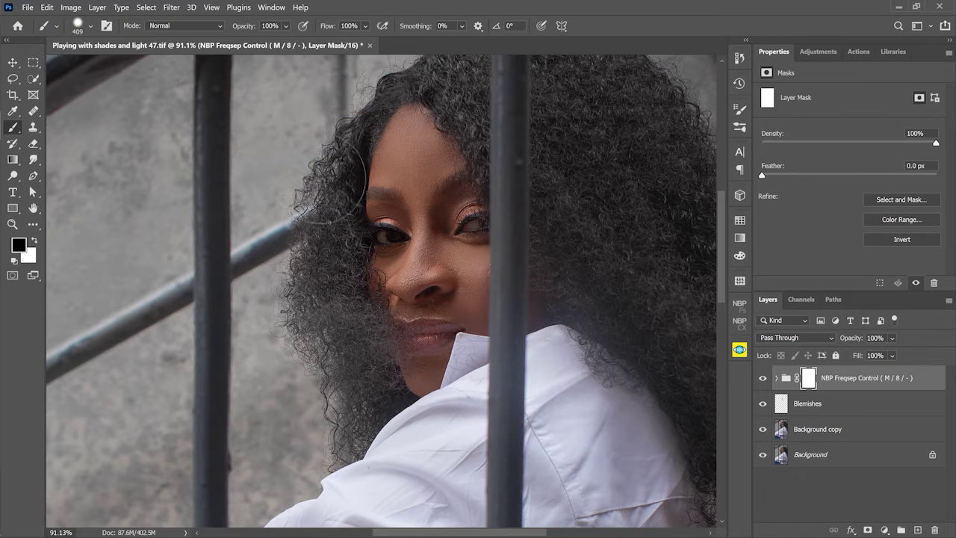
pyautogui.moveTo(329, 183)
pyautogui.mouseDown()
pyautogui.moveTo(333, 340)
pyautogui.moveTo(348, 367)
pyautogui.mouseUp()
pyautogui.moveTo(392, 142); pyautogui.dragTo(384, 261)
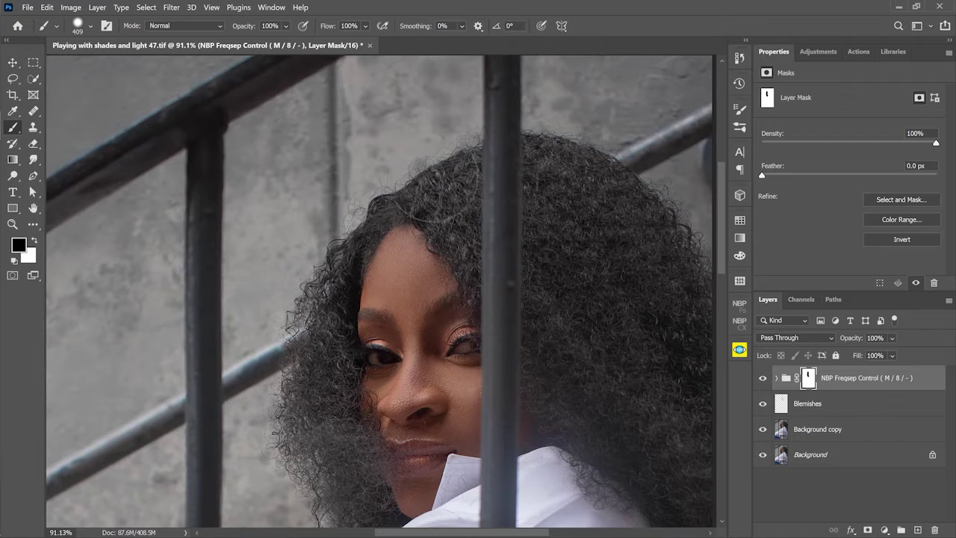
pyautogui.moveTo(448, 193)
pyautogui.mouseDown()
pyautogui.moveTo(501, 239)
pyautogui.moveTo(576, 405)
pyautogui.moveTo(620, 460)
pyautogui.mouseUp()
pyautogui.moveTo(593, 340)
pyautogui.mouseDown()
pyautogui.moveTo(584, 301)
pyautogui.moveTo(555, 326)
pyautogui.moveTo(548, 262)
pyautogui.moveTo(542, 277)
pyautogui.mouseUp()
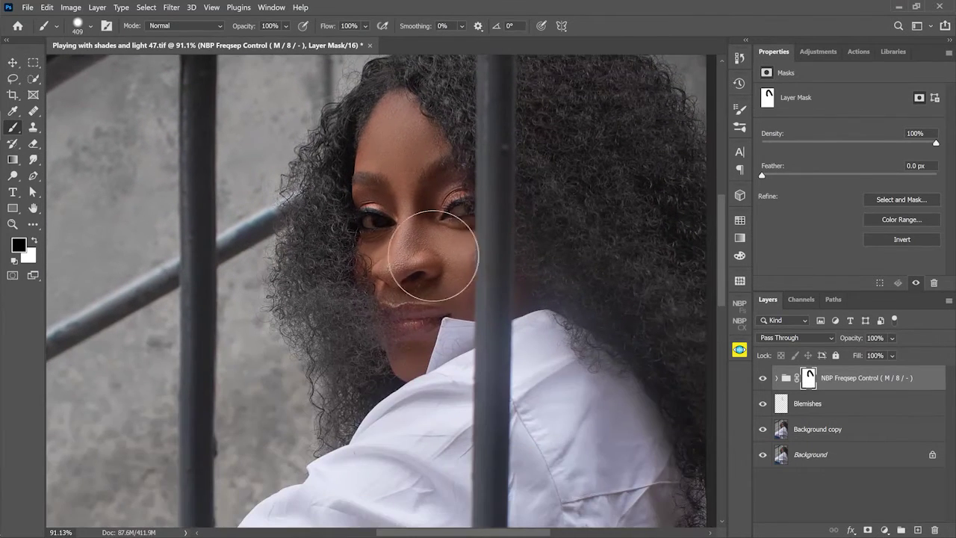
# Keep the group opacity at 100%, fit the image on screen, and begin renaming the group
pyautogui.press('z')
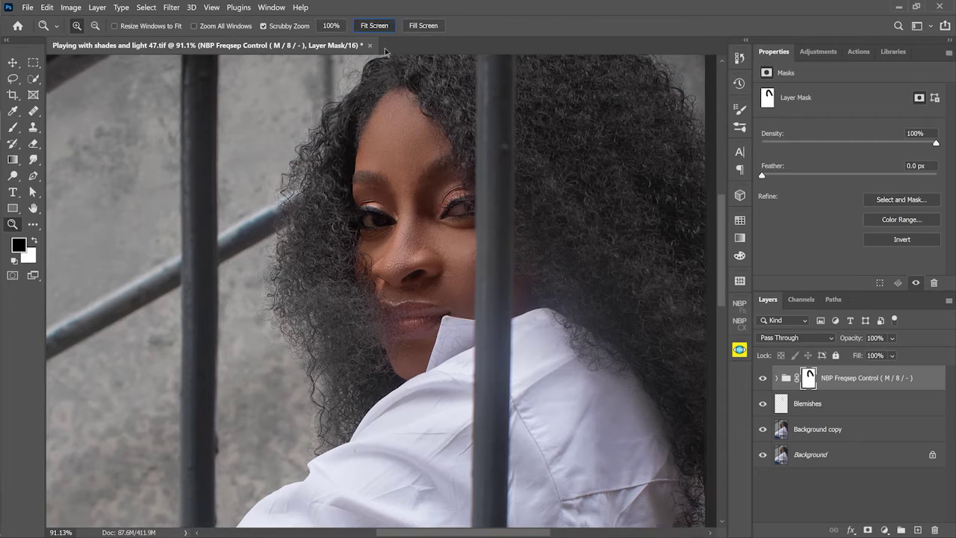
pyautogui.hotkey('ctrl', '0')
pyautogui.moveTo(402, 158); pyautogui.dragTo(878, 366)
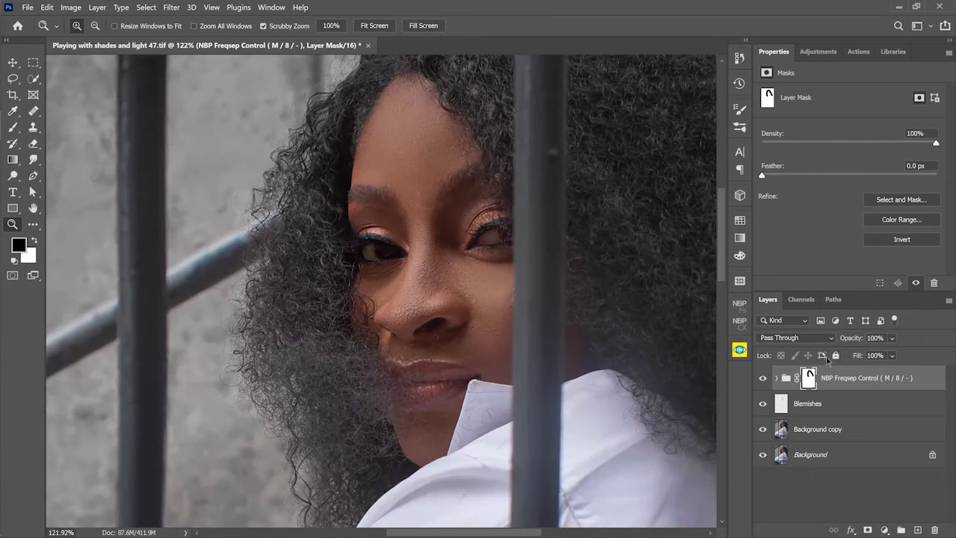
pyautogui.write('8')
pyautogui.press('Return')
pyautogui.write('100')
pyautogui.press('Return')
pyautogui.click(374, 25)
pyautogui.doubleClick(846, 377)
# Name the group Retouching and leave it selected and collapsed
pyautogui.write('Retouching')
pyautogui.press('Return')
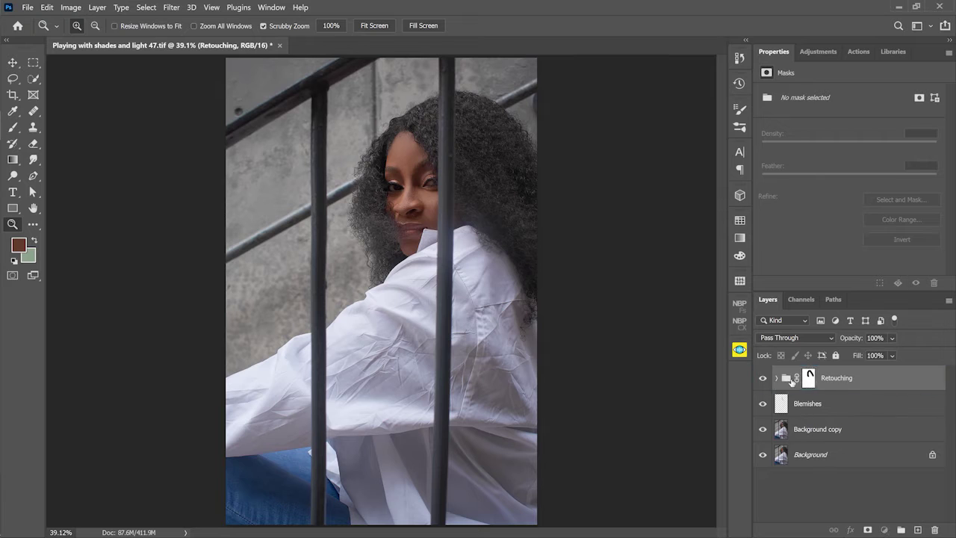
pyautogui.click(776, 378)
pyautogui.click(785, 378)
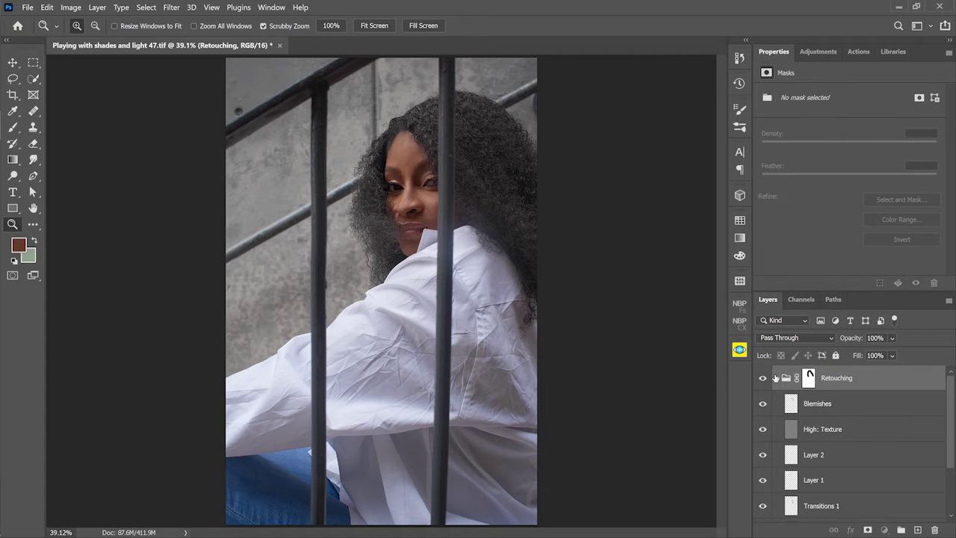
pyautogui.click(776, 378)
# Add a Curves adjustment layer with a raised midpoint and name it Dodge
pyautogui.click(885, 529)
pyautogui.click(859, 373)
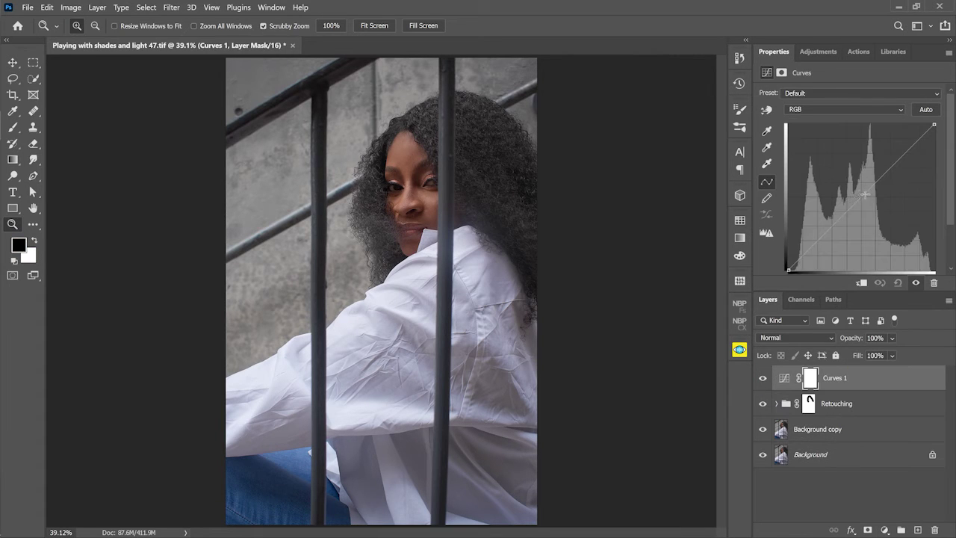
pyautogui.moveTo(859, 197); pyautogui.dragTo(856, 193)
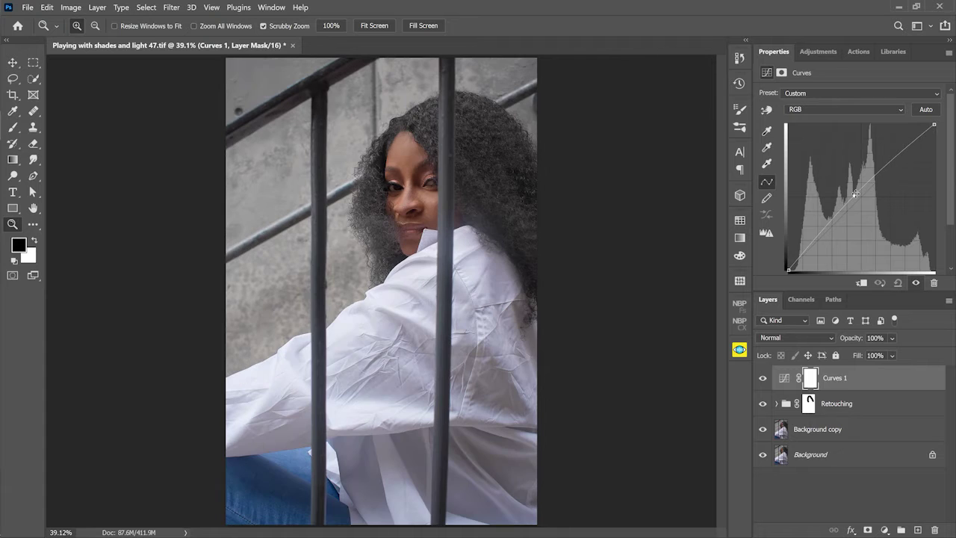
pyautogui.doubleClick(835, 378)
pyautogui.write('Dodge')
pyautogui.press('Return')
# Split the Dodge layer's Blend If Underlying Layer black slider to 38/143 and zoom to the face
pyautogui.doubleClick(877, 381)
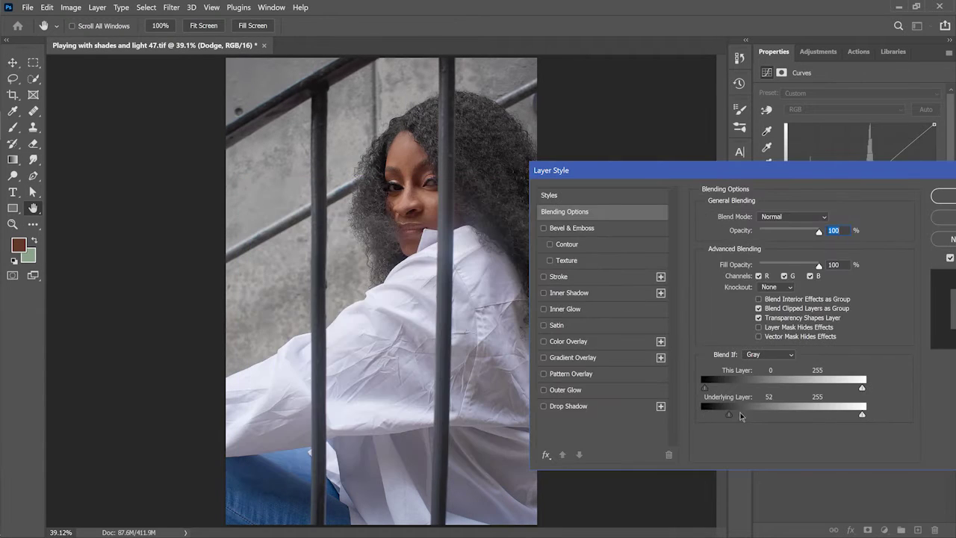
pyautogui.moveTo(741, 416); pyautogui.dragTo(779, 420)
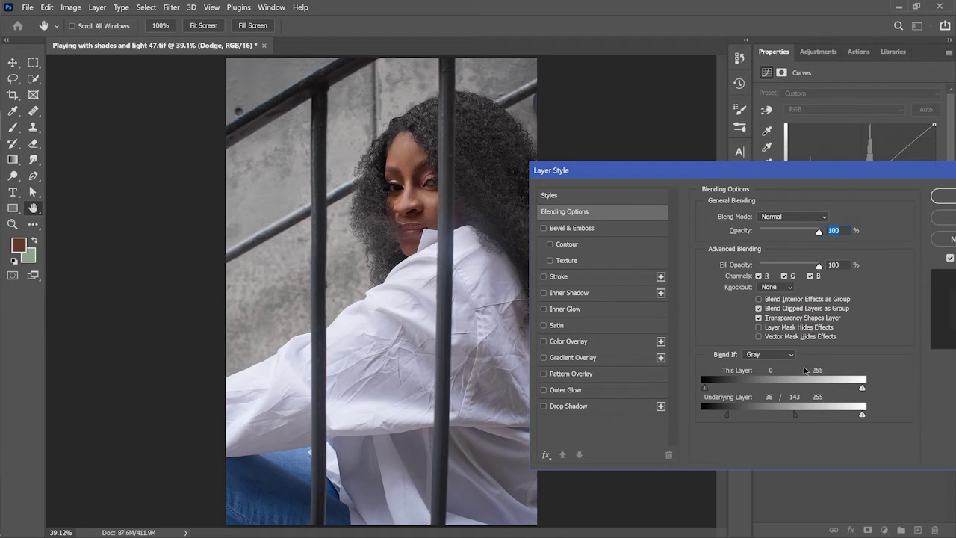
pyautogui.click(829, 209)
pyautogui.press('z')
pyautogui.moveTo(415, 131); pyautogui.dragTo(591, 326)
# Hide the Dodge layer and add a new Layer 3 above Layer 2 in Retouching
pyautogui.click(762, 378)
pyautogui.click(776, 403)
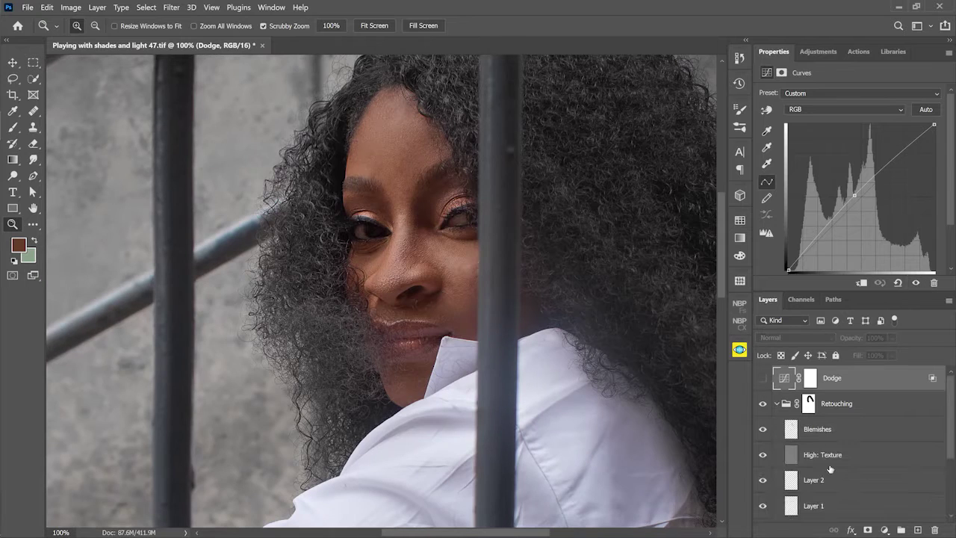
pyautogui.click(829, 481)
pyautogui.click(917, 527)
# Set the brush to 20% flow and 148 px, and sample a pinkish skin tone
pyautogui.press('b')
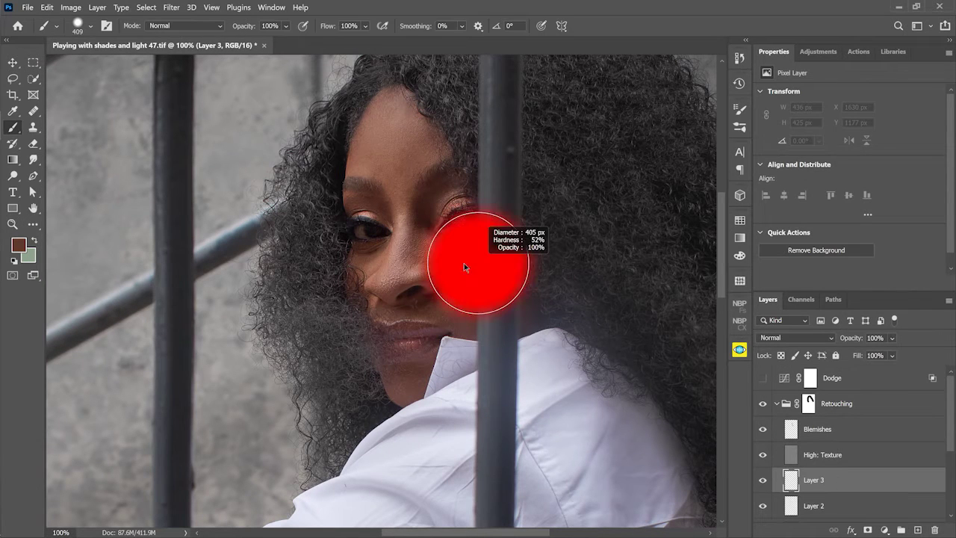
pyautogui.doubleClick(348, 26)
pyautogui.write('20')
pyautogui.press('Return')
pyautogui.keyDown('alt'); pyautogui.rightClick(475, 209); pyautogui.keyUp('alt')
pyautogui.moveTo(476, 205)
pyautogui.mouseDown()
pyautogui.moveTo(473, 273)
pyautogui.moveTo(495, 271)
pyautogui.moveTo(486, 273)
pyautogui.mouseUp()
pyautogui.keyDown('alt'); pyautogui.click(469, 273); pyautogui.keyUp('alt')
pyautogui.press('z')
# Save the TIFF, paint light skin tone over the cheek, and select the Low: Color layer
pyautogui.hotkey('ctrl', 's')
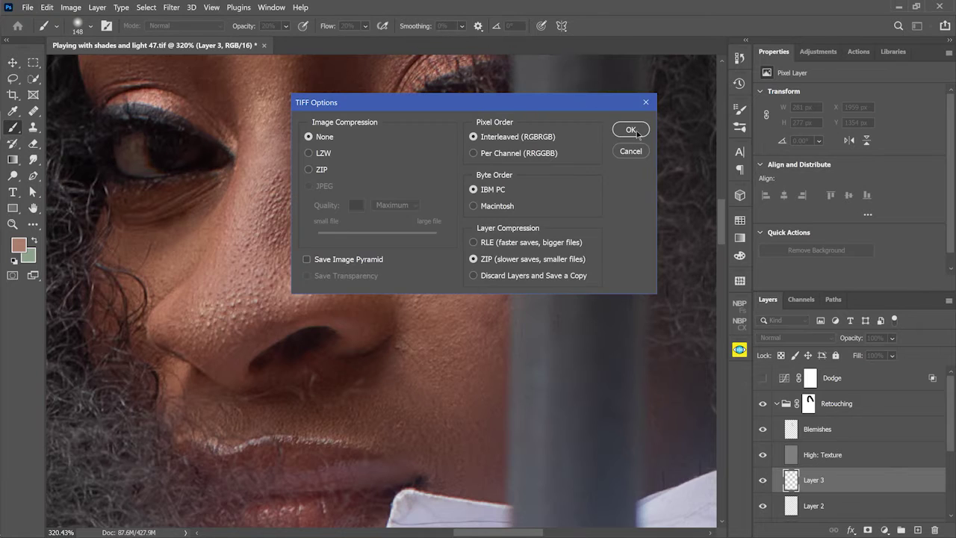
pyautogui.press('Return')
pyautogui.press('Return')
pyautogui.moveTo(448, 224)
pyautogui.mouseDown()
pyautogui.moveTo(388, 224)
pyautogui.moveTo(417, 215)
pyautogui.mouseUp()
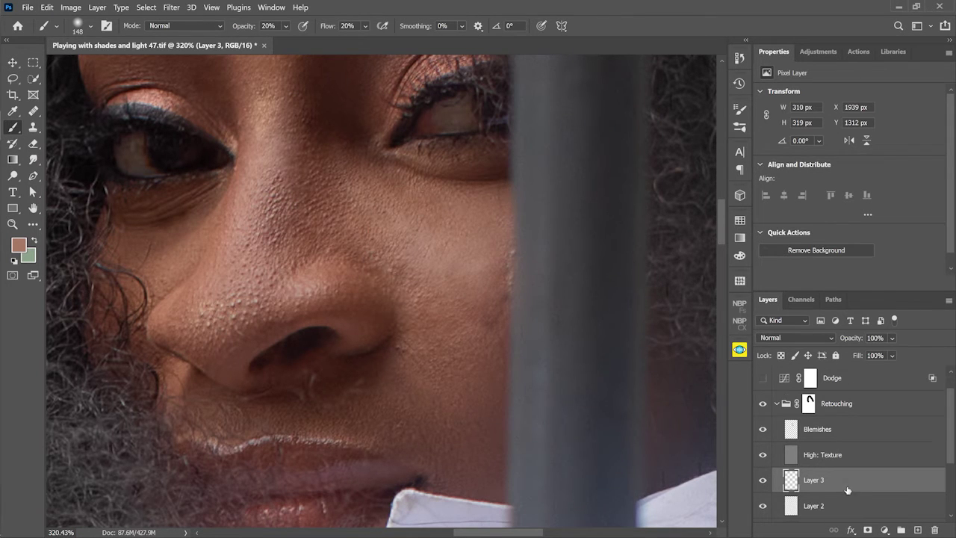
pyautogui.scroll(-5, 844, 448)
pyautogui.click(814, 457)
# Lasso a cheek area on Low: Color and apply a Gaussian Blur to it
pyautogui.press('l')
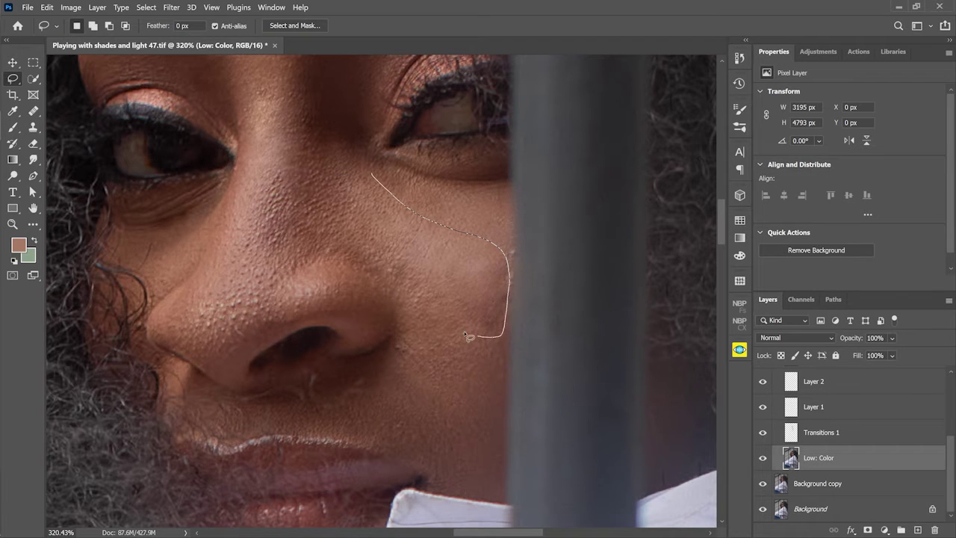
pyautogui.moveTo(379, 216); pyautogui.dragTo(372, 177)
pyautogui.click(171, 8)
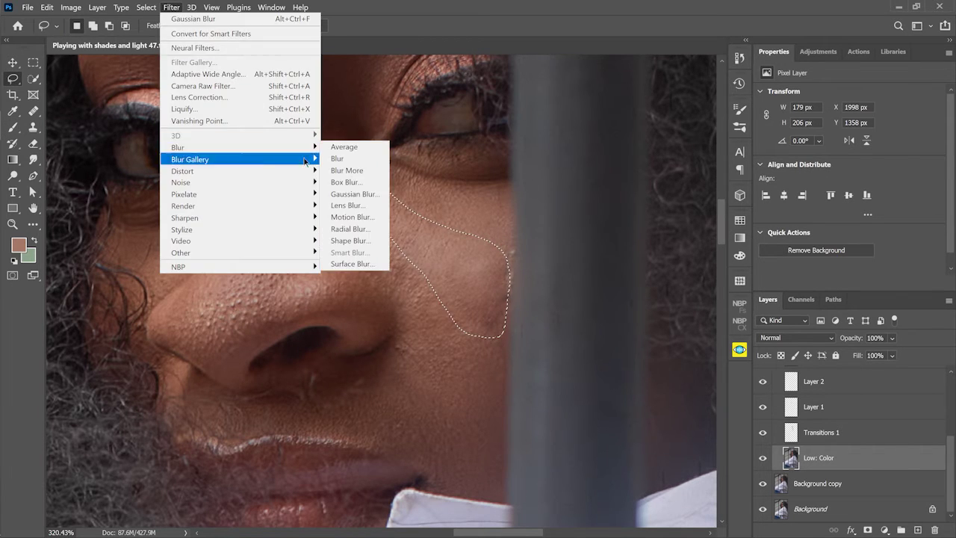
pyautogui.moveTo(302, 148)
pyautogui.click(351, 194)
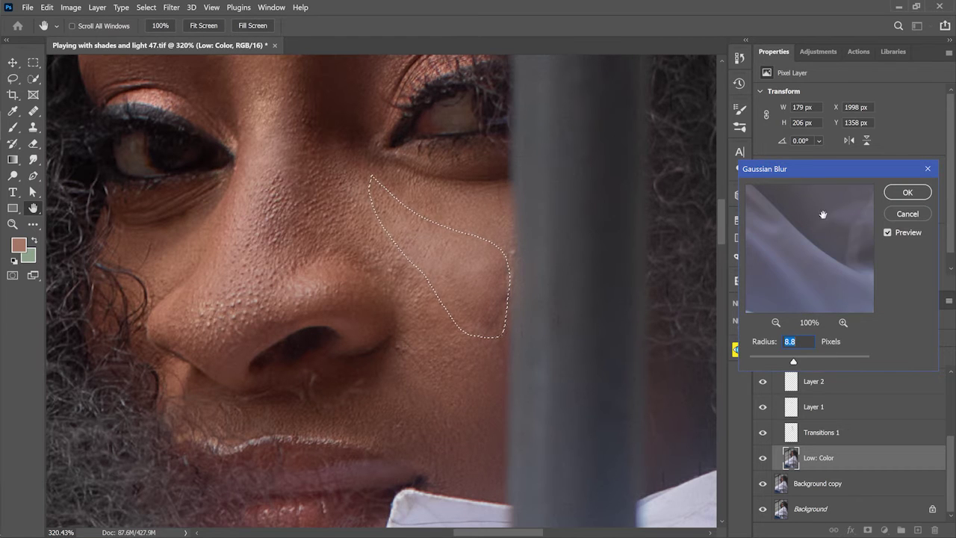
pyautogui.click(888, 232)
pyautogui.click(888, 232)
pyautogui.click(908, 192)
pyautogui.hotkey('ctrl', 'd')
# Zoom out and toggle the Retouching group and Blemishes layer to compare before and after
pyautogui.press('z')
pyautogui.moveTo(448, 257); pyautogui.dragTo(824, 404)
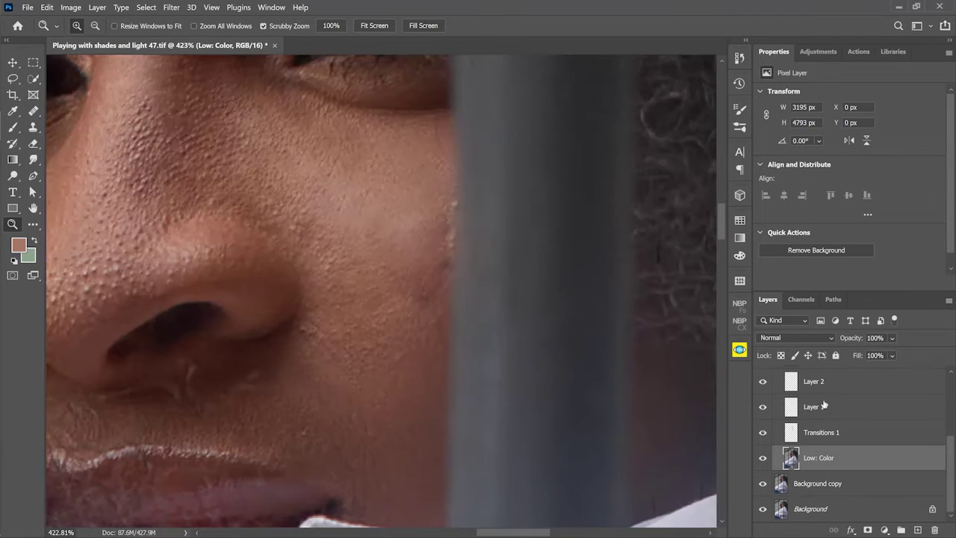
pyautogui.scroll(3, 765, 388)
pyautogui.click(762, 403)
pyautogui.click(762, 403)
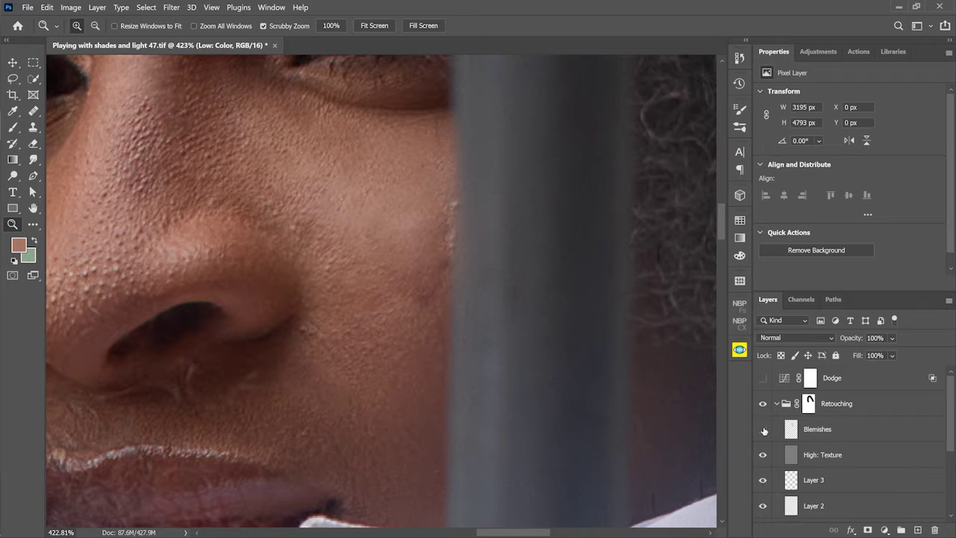
pyautogui.click(763, 429)
pyautogui.click(762, 430)
pyautogui.click(763, 429)
pyautogui.click(762, 430)
# Reorder the Blemishes layer and the collapsed Retouching group so they sit together
pyautogui.moveTo(821, 430); pyautogui.dragTo(820, 396)
pyautogui.click(777, 429)
pyautogui.moveTo(808, 428); pyautogui.dragTo(805, 391)
# Group Blemishes with Retouching and name the new outer group Retouching
pyautogui.keyDown('shift'); pyautogui.click(788, 431); pyautogui.keyUp('shift')
pyautogui.hotkey('ctrl', 'g')
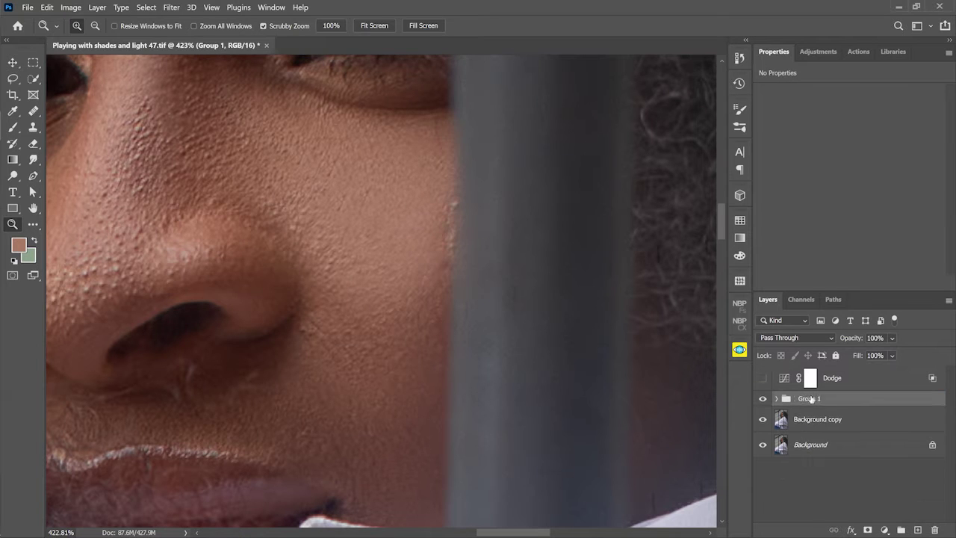
pyautogui.doubleClick(810, 397)
pyautogui.write('Retouching')
pyautogui.press('Return')
# Rename the inner group to 'Frequency seperation'
pyautogui.click(776, 398)
pyautogui.doubleClick(847, 418)
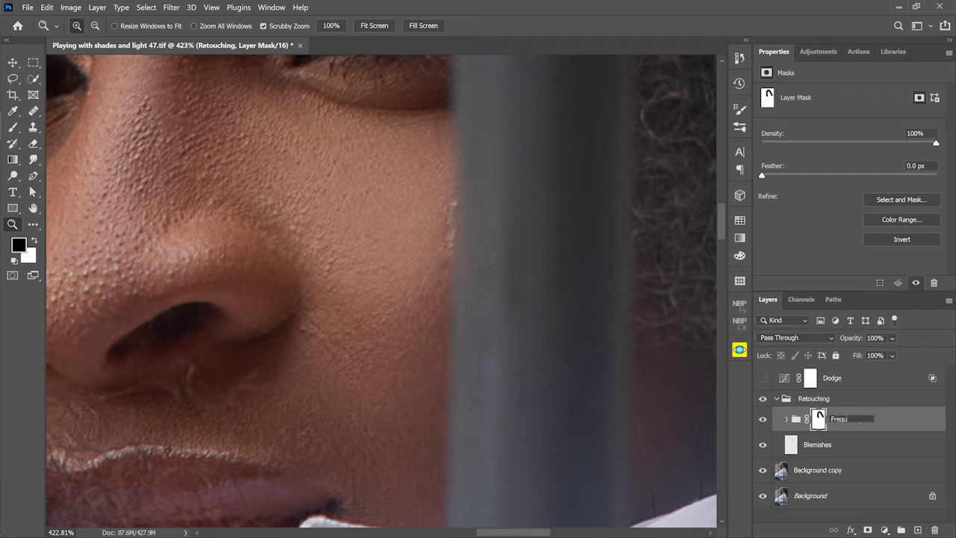
pyautogui.write('Frequency seperation')
pyautogui.press('Return')
pyautogui.click(781, 398)
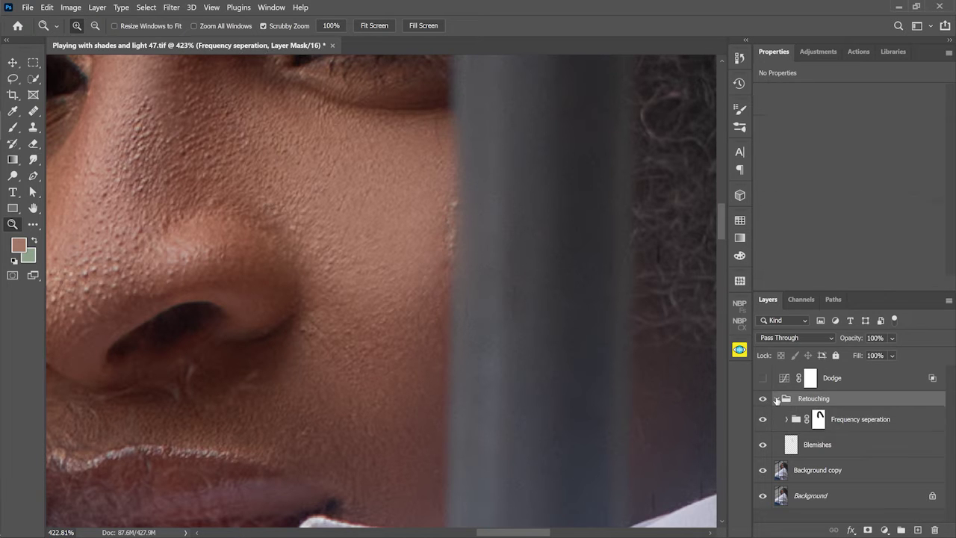
pyautogui.click(776, 398)
# Lower the Frequency seperation group to 80% opacity and turn the Dodge layer back on
pyautogui.click(374, 25)
pyautogui.moveTo(430, 190); pyautogui.dragTo(459, 224)
pyautogui.click(762, 398)
pyautogui.click(763, 398)
pyautogui.click(777, 399)
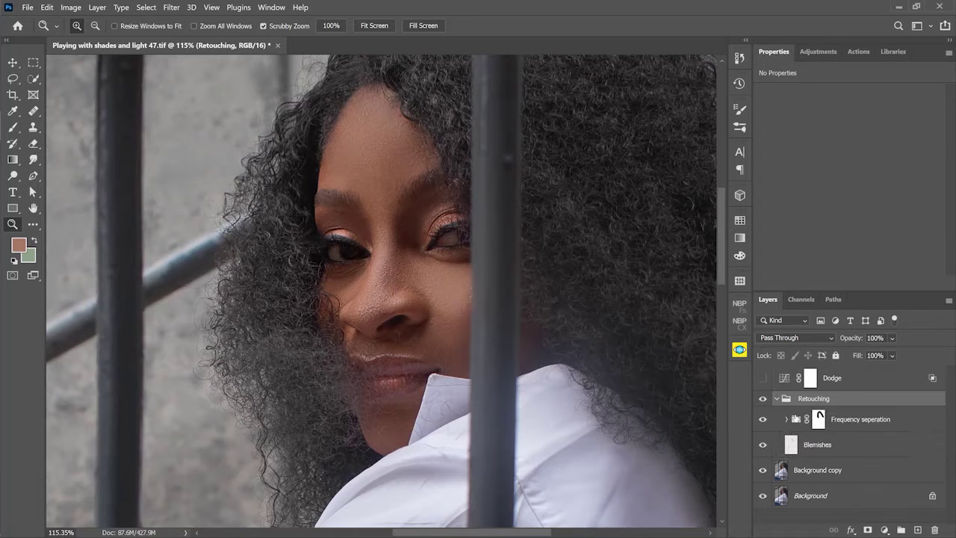
pyautogui.click(819, 419)
pyautogui.moveTo(850, 338); pyautogui.dragTo(755, 346)
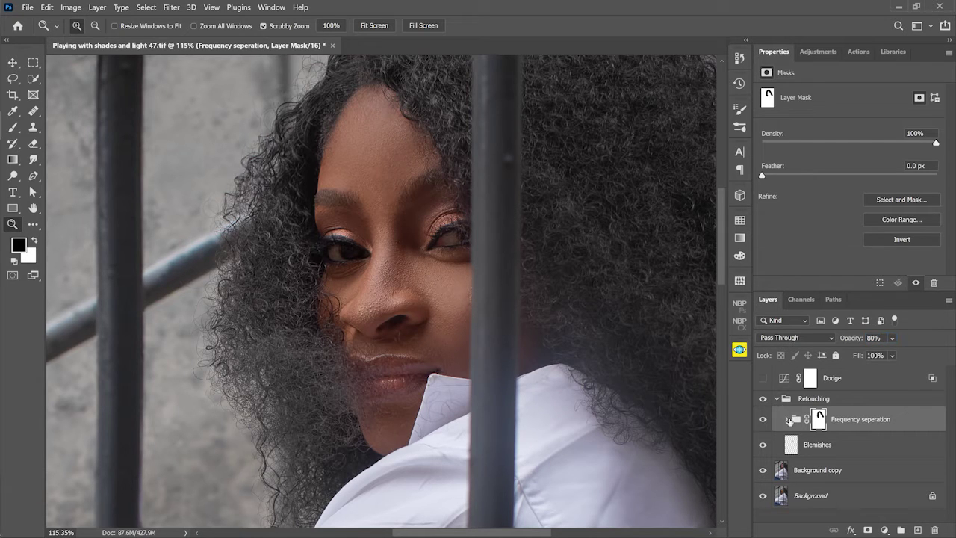
pyautogui.click(776, 399)
pyautogui.click(763, 378)
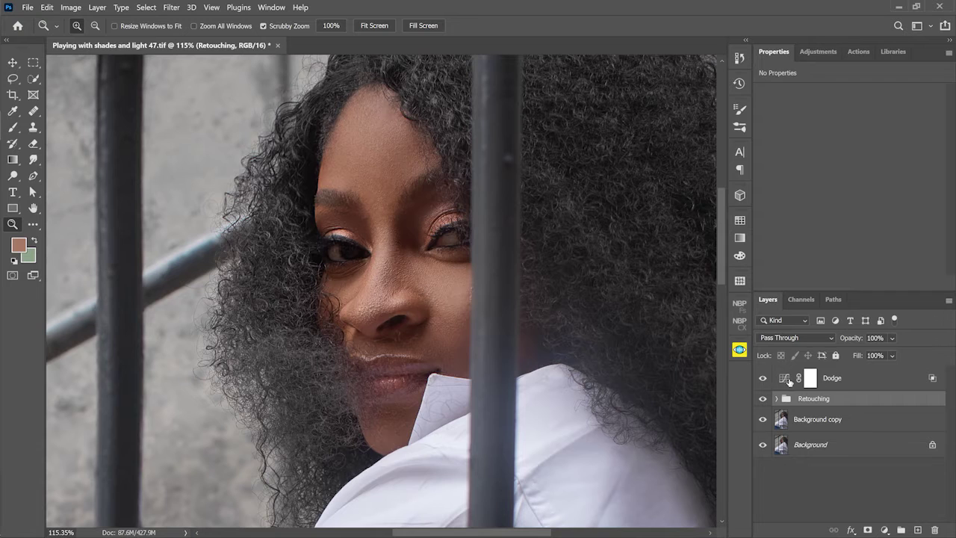
# Invert the Dodge mask and paint white over her face with a 100–160 px brush
pyautogui.click(374, 26)
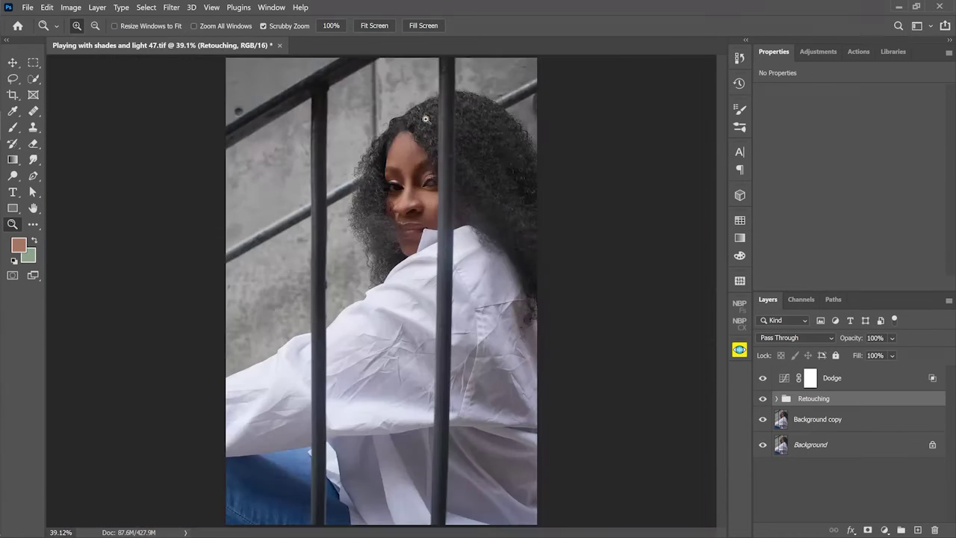
pyautogui.moveTo(407, 181); pyautogui.dragTo(429, 181)
pyautogui.click(811, 378)
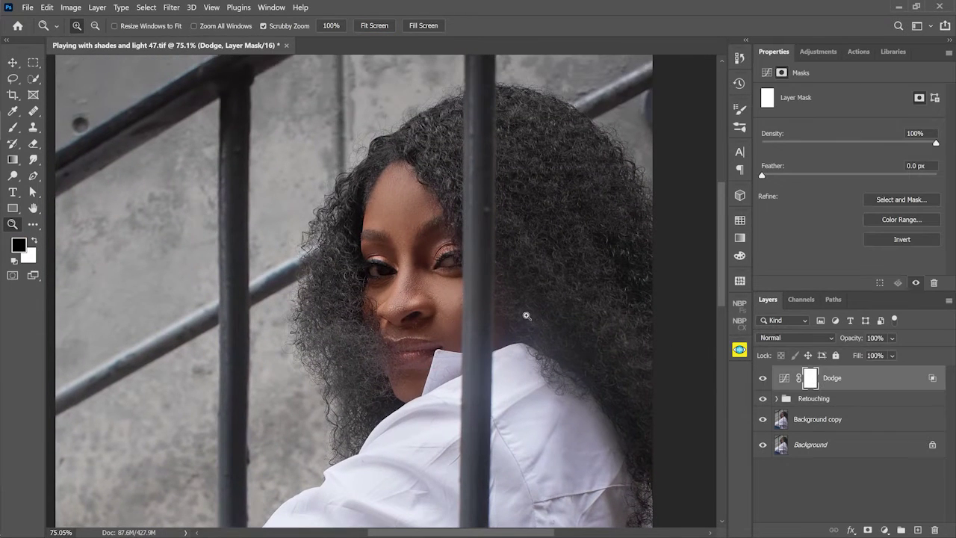
pyautogui.hotkey('ctrl', 'i')
pyautogui.press('b')
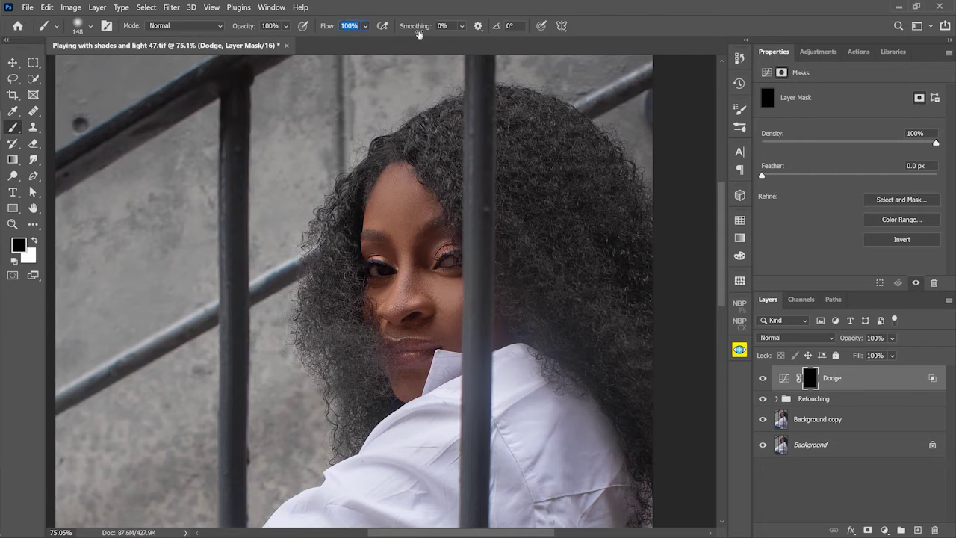
pyautogui.moveTo(405, 220)
pyautogui.mouseDown()
pyautogui.moveTo(418, 220)
pyautogui.moveTo(418, 196)
pyautogui.mouseUp()
pyautogui.press('x')
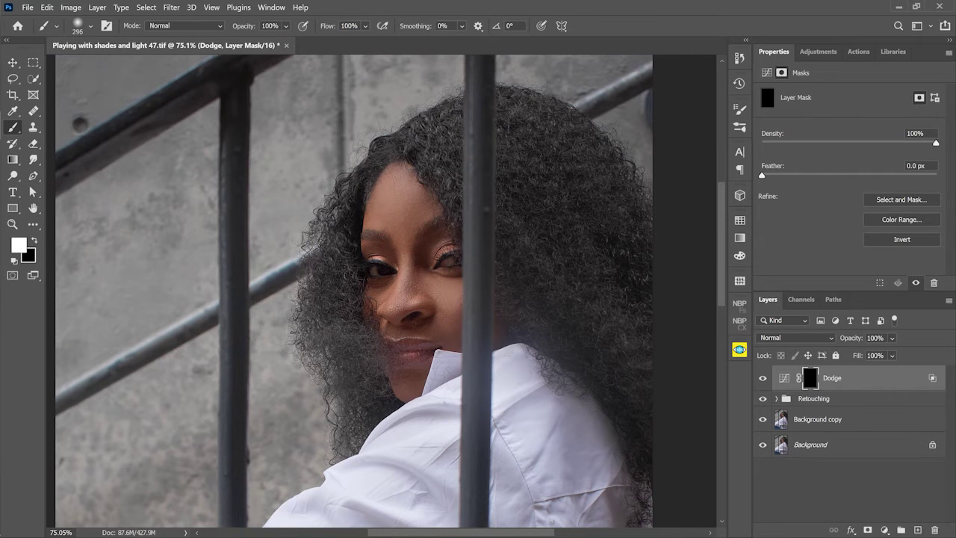
pyautogui.moveTo(406, 269); pyautogui.dragTo(377, 269)
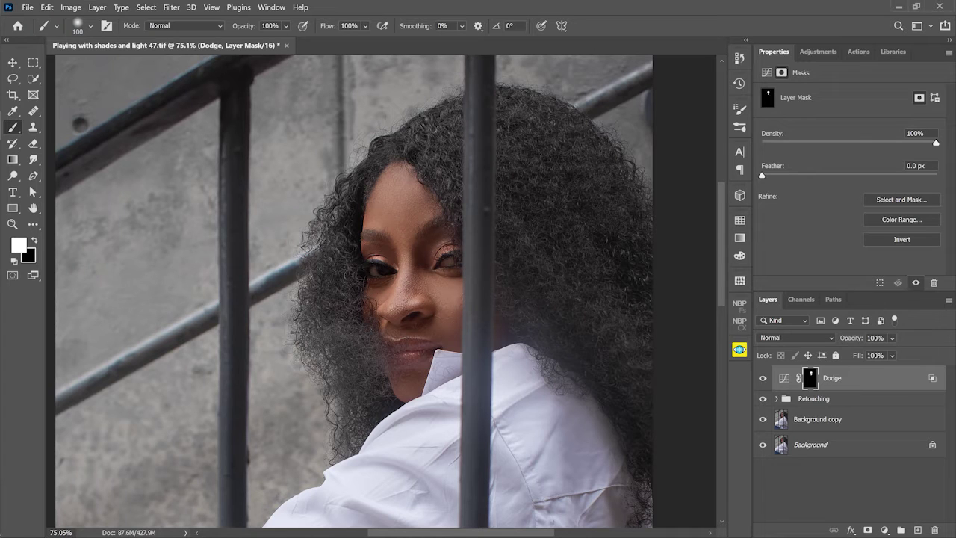
pyautogui.moveTo(437, 281); pyautogui.dragTo(446, 281)
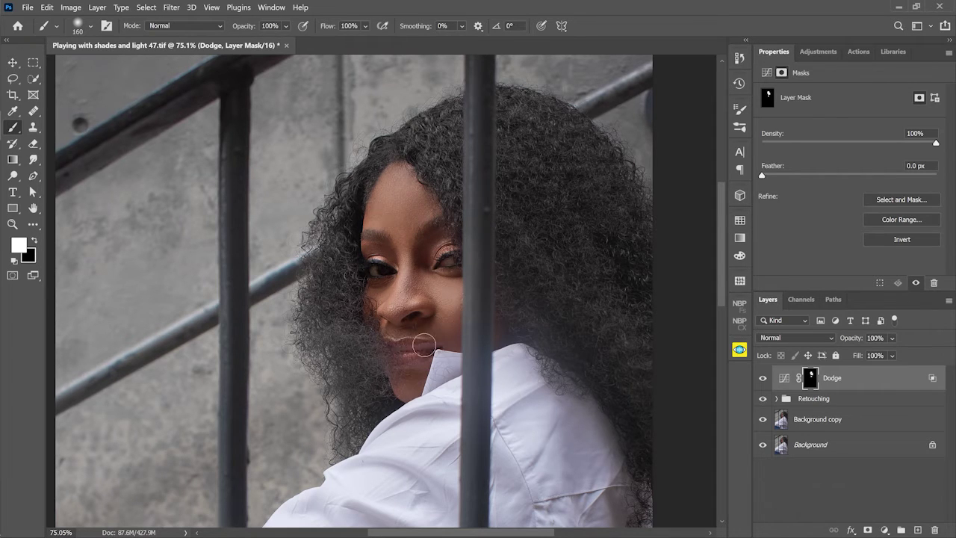
# Compare the Dodge layer on and off, then lower its opacity to 65%
pyautogui.click(763, 378)
pyautogui.click(762, 378)
pyautogui.press('z')
pyautogui.keyDown('alt'); pyautogui.click(461, 298); pyautogui.keyUp('alt')
pyautogui.click(374, 26)
pyautogui.click(762, 378)
pyautogui.click(763, 378)
pyautogui.moveTo(863, 338); pyautogui.dragTo(799, 336)
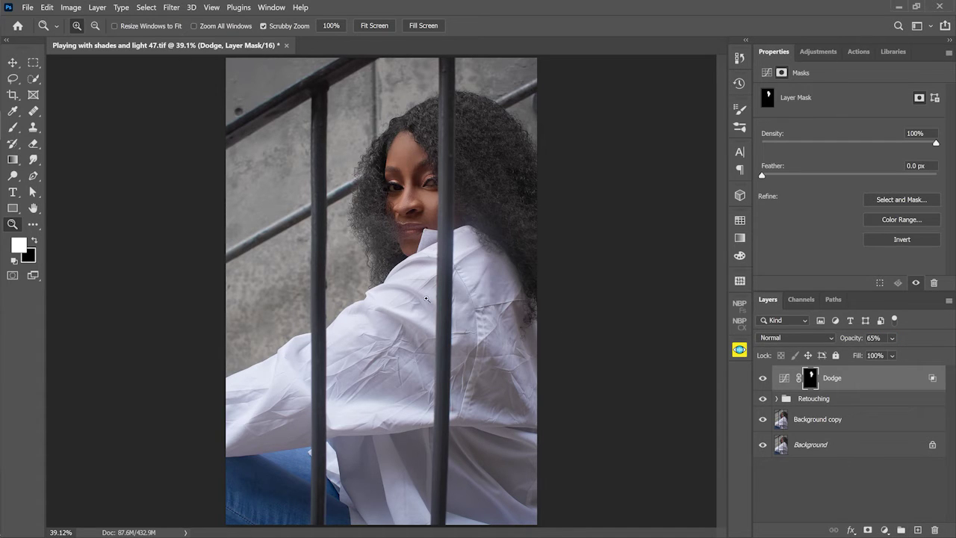
# Add a Curves layer above Dodge, bow it upward, and rename it 'Hair shine'
pyautogui.click(917, 530)
pyautogui.hotkey('ctrl', 'z')
pyautogui.click(884, 529)
pyautogui.click(857, 200)
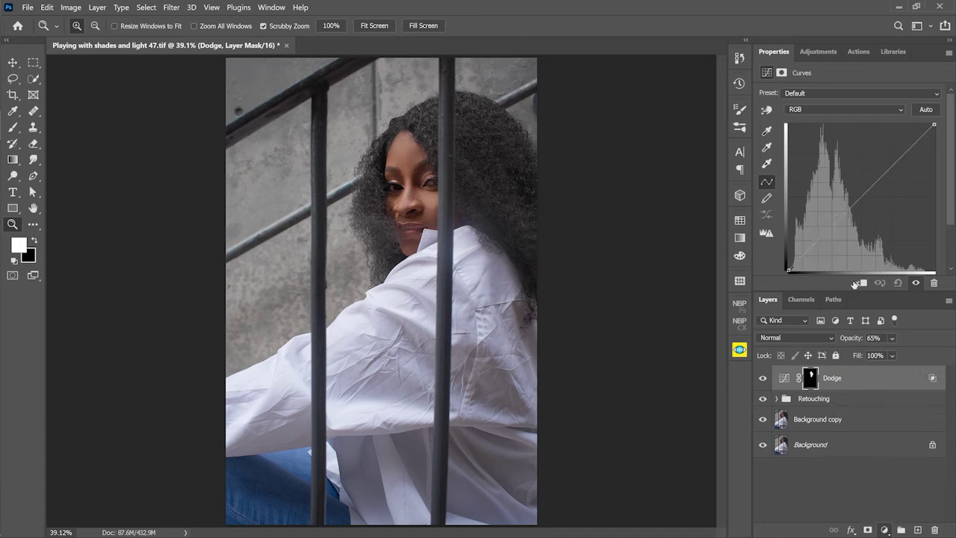
pyautogui.moveTo(856, 193); pyautogui.dragTo(849, 188)
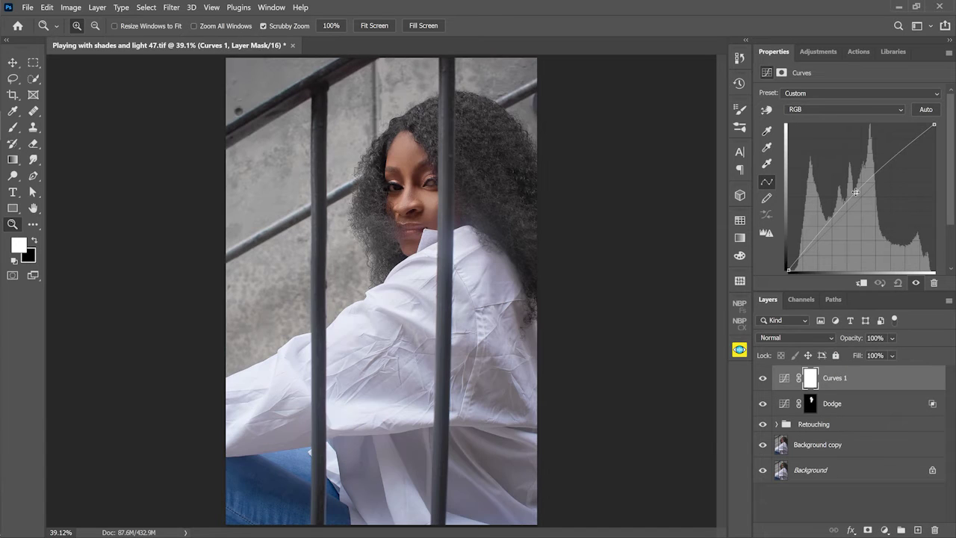
pyautogui.doubleClick(836, 378)
pyautogui.write('Hair shine')
pyautogui.press('Return')
# Split the Hair shine Underlying Layer black slider to 23/114 in Blending Options
pyautogui.moveTo(457, 150); pyautogui.dragTo(471, 189)
pyautogui.keyDown('alt'); pyautogui.click(472, 190); pyautogui.keyUp('alt')
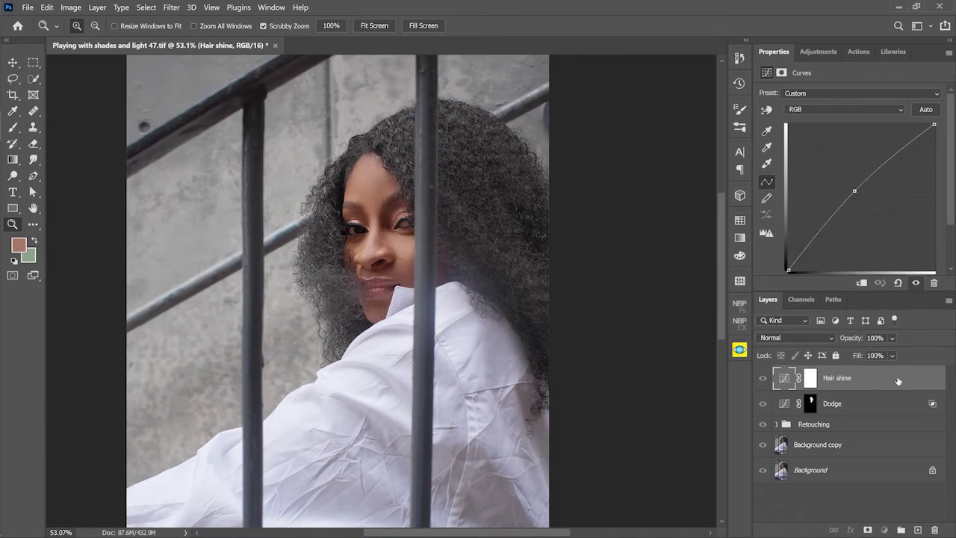
pyautogui.doubleClick(878, 383)
pyautogui.moveTo(485, 184); pyautogui.dragTo(646, 173)
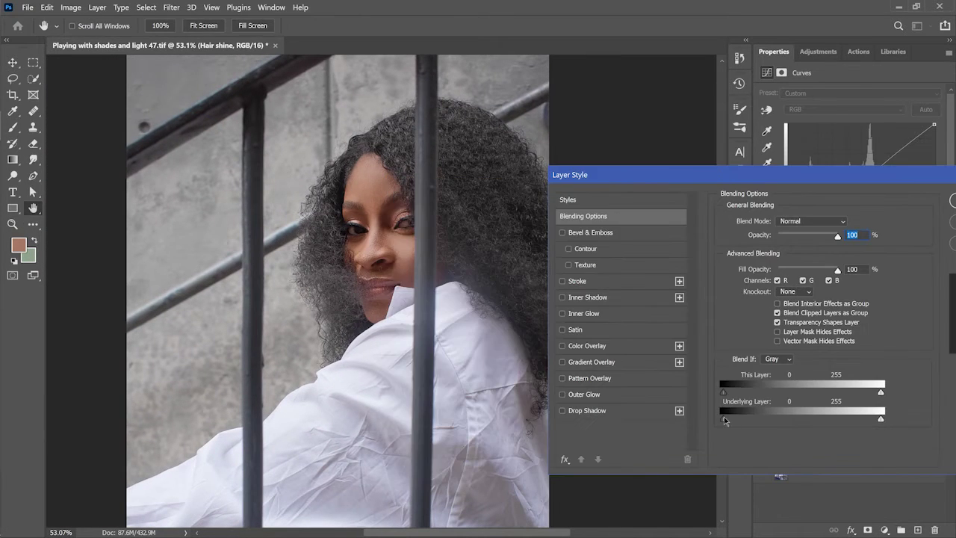
pyautogui.moveTo(748, 420); pyautogui.dragTo(780, 422)
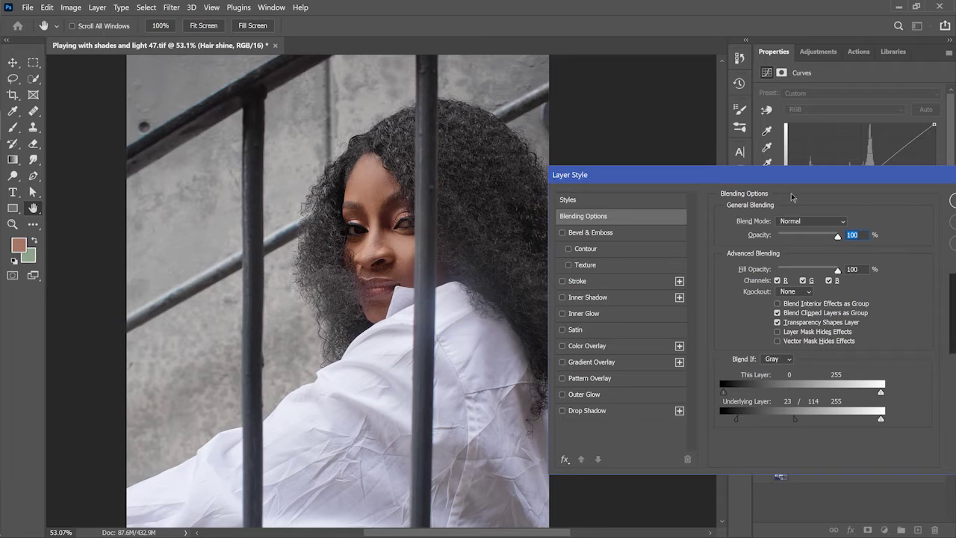
pyautogui.moveTo(635, 174); pyautogui.dragTo(561, 199)
pyautogui.click(856, 229)
# Invert the Hair shine mask to black and set up a white brush on it
pyautogui.click(810, 378)
pyautogui.hotkey('ctrl', 'i')
pyautogui.press('\\')
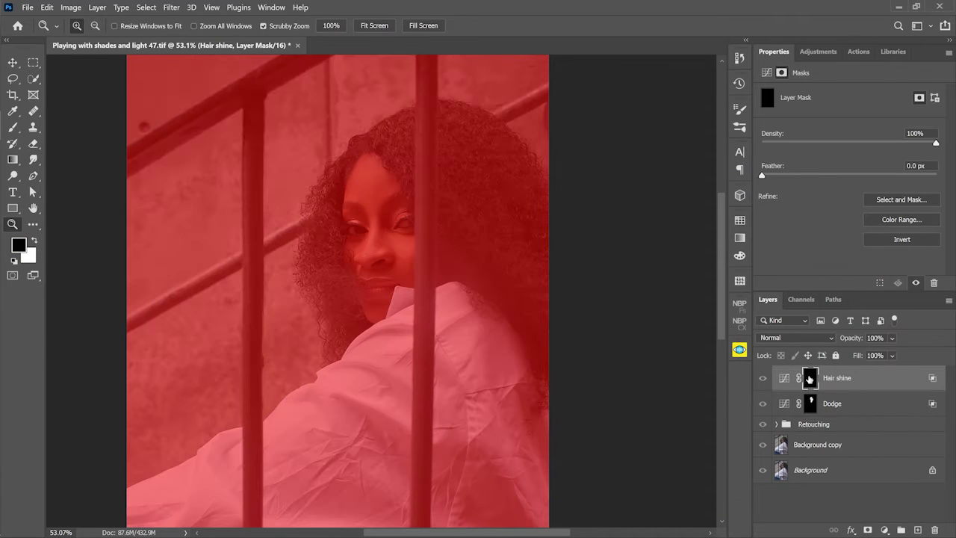
pyautogui.click(740, 57)
pyautogui.click(740, 57)
pyautogui.keyDown('ctrl'); pyautogui.click(810, 382); pyautogui.keyUp('ctrl')
pyautogui.press('Return')
pyautogui.click(783, 379)
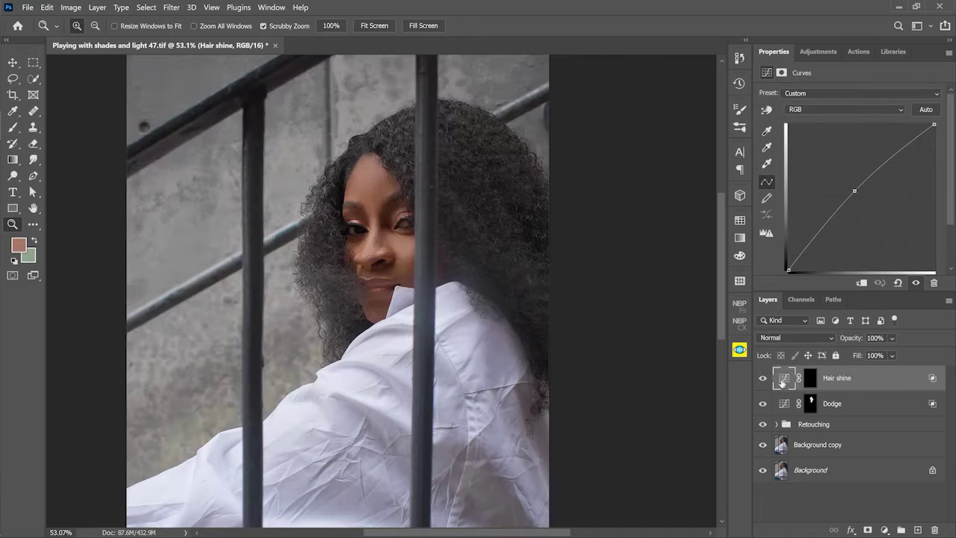
pyautogui.click(810, 382)
pyautogui.press('d')
pyautogui.press('b')
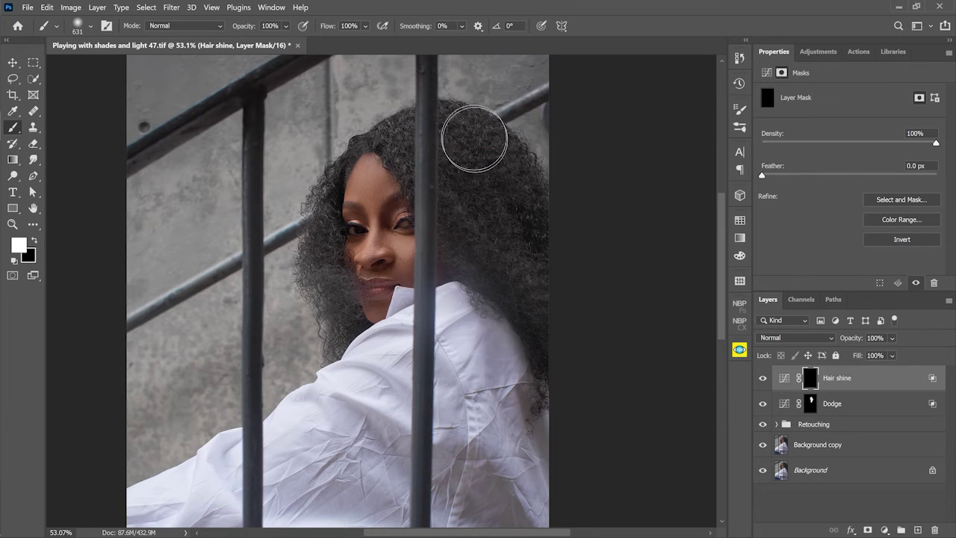
# Paint shine over the top and sides of her hair, then trim it with black along the hairline
pyautogui.moveTo(423, 145); pyautogui.dragTo(399, 136)
pyautogui.press('[')
pyautogui.press('[')
pyautogui.press('[')
pyautogui.press('[')
pyautogui.press('[')
pyautogui.press('[')
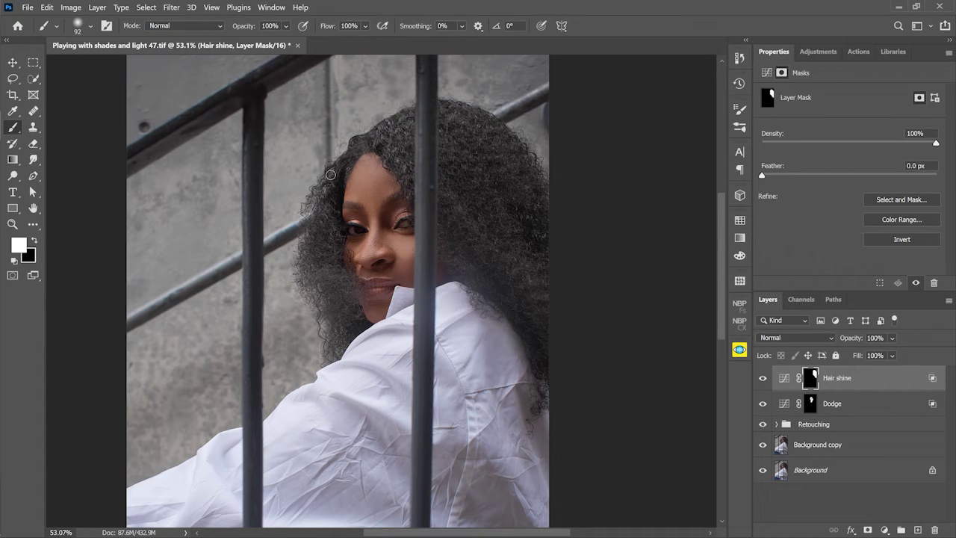
pyautogui.press(']')
pyautogui.press(']')
pyautogui.press(']')
pyautogui.press(']')
pyautogui.press(']')
pyautogui.press(']')
pyautogui.moveTo(324, 214)
pyautogui.mouseDown()
pyautogui.moveTo(321, 262)
pyautogui.moveTo(308, 268)
pyautogui.moveTo(341, 274)
pyautogui.mouseUp()
pyautogui.moveTo(337, 173); pyautogui.dragTo(391, 138)
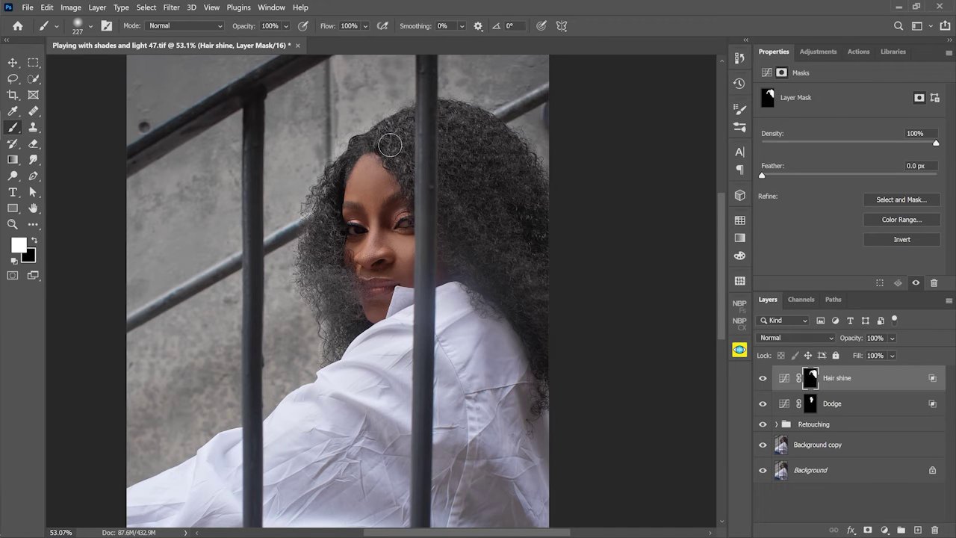
pyautogui.moveTo(455, 112)
pyautogui.mouseDown()
pyautogui.moveTo(446, 174)
pyautogui.moveTo(505, 272)
pyautogui.moveTo(553, 326)
pyautogui.moveTo(554, 382)
pyautogui.moveTo(522, 200)
pyautogui.moveTo(486, 139)
pyautogui.moveTo(571, 230)
pyautogui.mouseUp()
pyautogui.press('x')
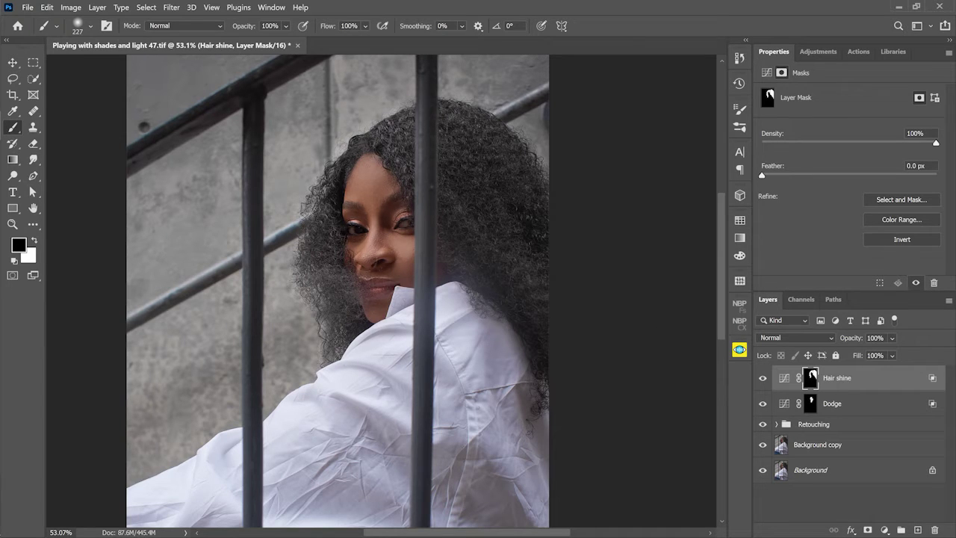
pyautogui.moveTo(339, 151); pyautogui.dragTo(360, 131)
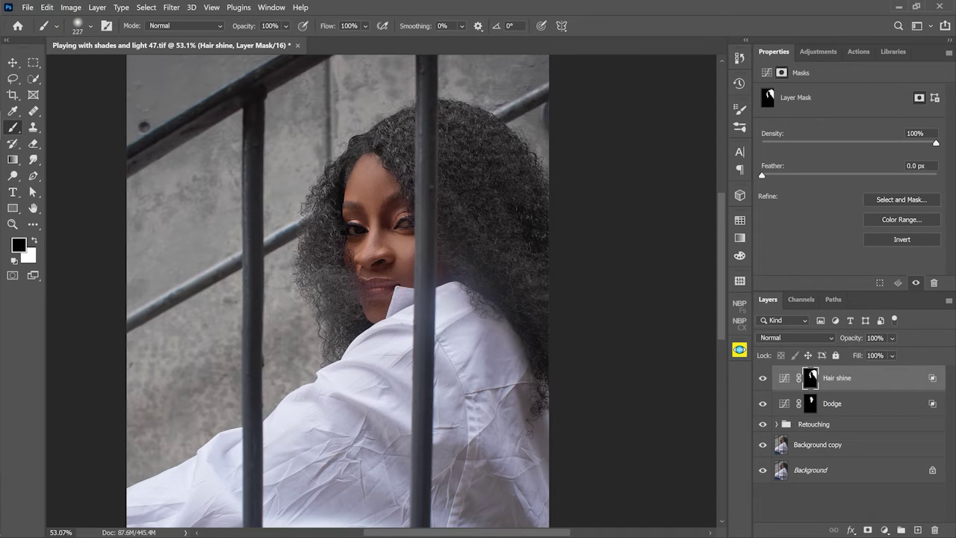
pyautogui.moveTo(476, 102)
pyautogui.mouseDown()
pyautogui.moveTo(522, 132)
pyautogui.moveTo(546, 110)
pyautogui.mouseUp()
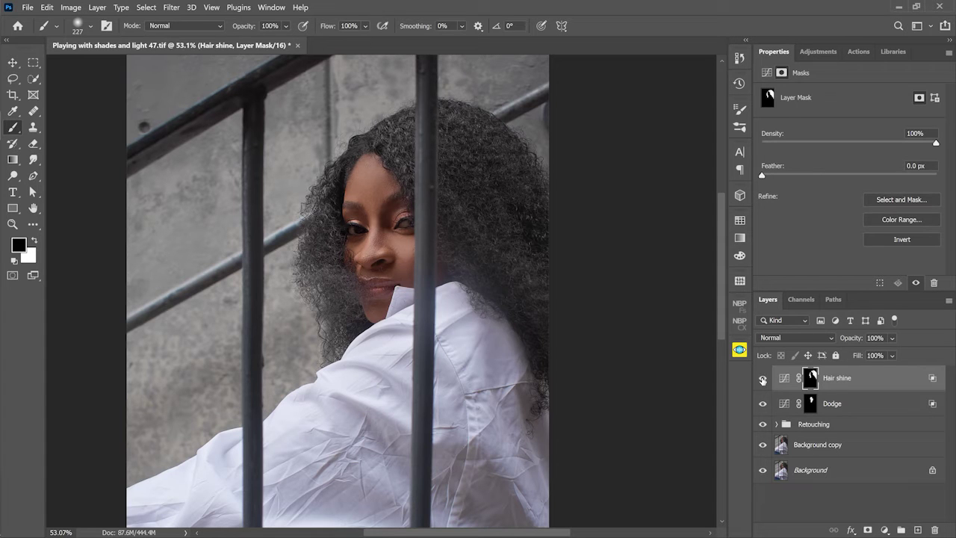
# Try a curve point, lower opacity and Luminosity on Hair shine, then revert to Normal via History
pyautogui.click(783, 377)
pyautogui.doubleClick(881, 378)
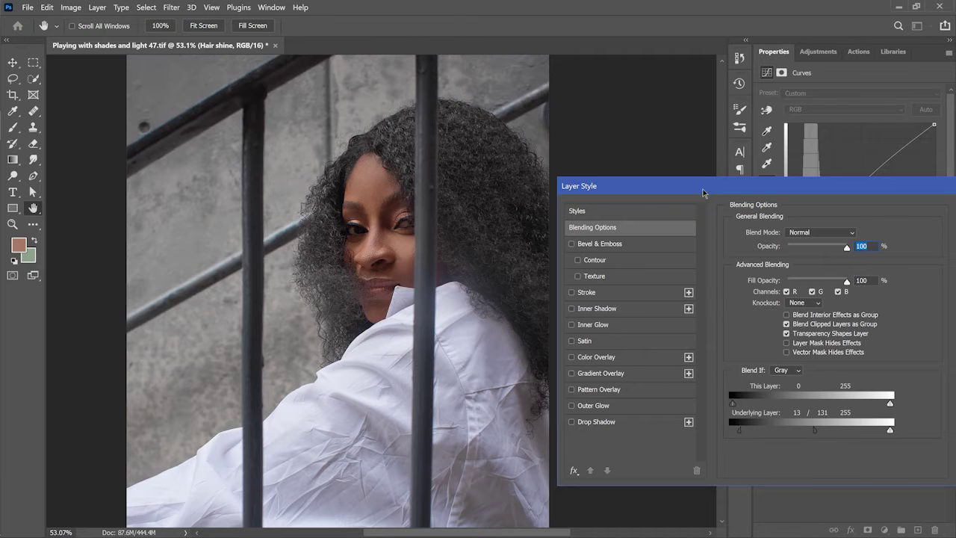
pyautogui.moveTo(702, 192); pyautogui.dragTo(497, 216)
pyautogui.press('Return')
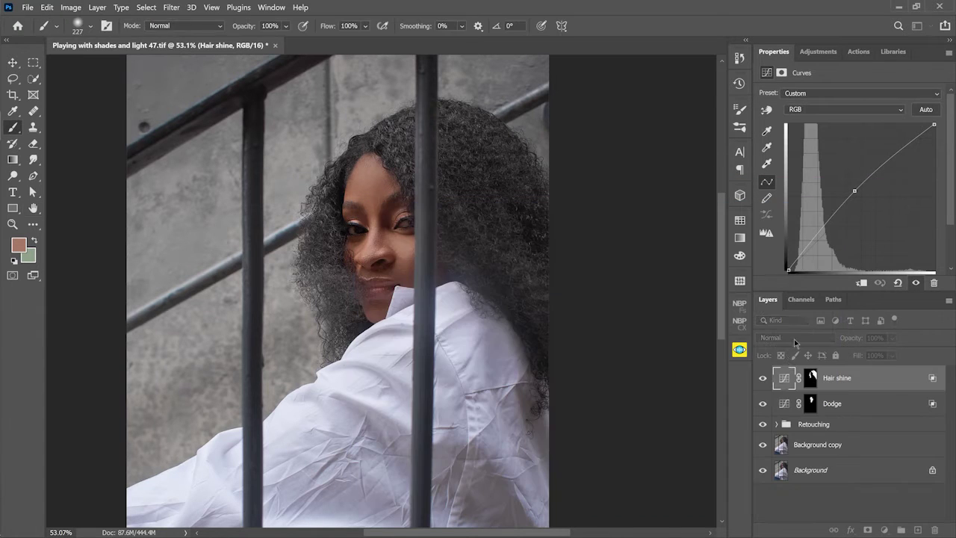
pyautogui.click(815, 239)
pyautogui.click(763, 378)
pyautogui.click(762, 378)
pyautogui.moveTo(854, 340); pyautogui.dragTo(730, 341)
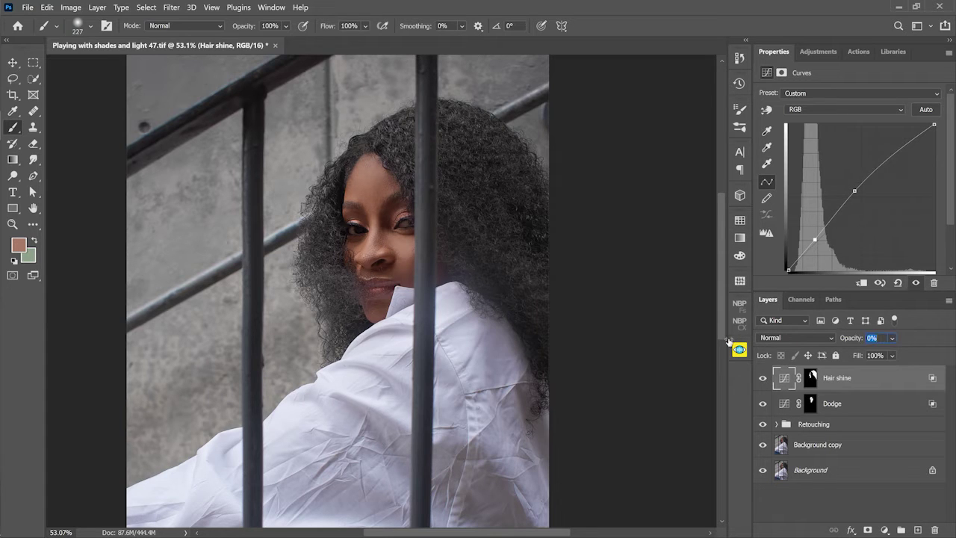
pyautogui.click(817, 339)
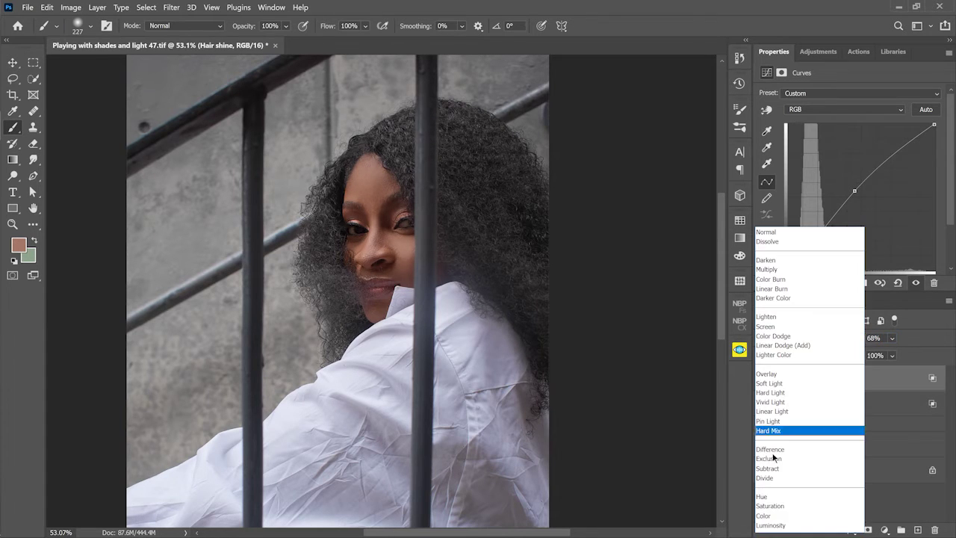
pyautogui.click(772, 525)
pyautogui.click(739, 83)
pyautogui.click(645, 78)
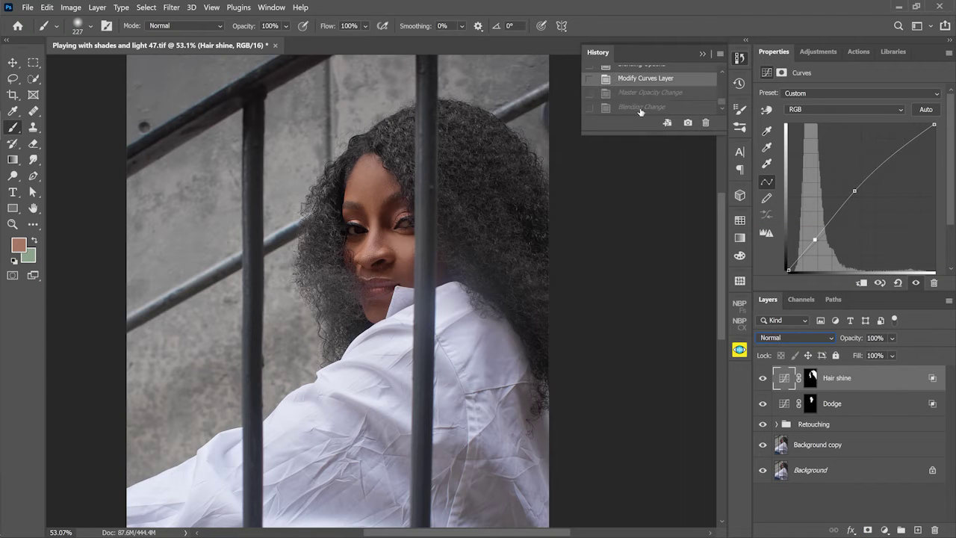
pyautogui.click(640, 109)
pyautogui.click(645, 78)
pyautogui.click(702, 54)
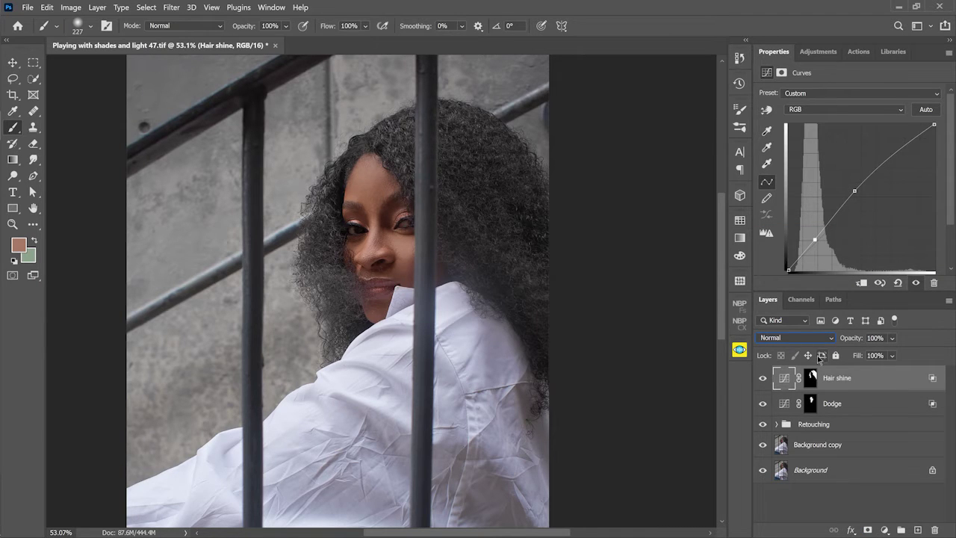
# Fit the image in the window, enter a value of 70, and compare Hair shine on and off
pyautogui.press('z')
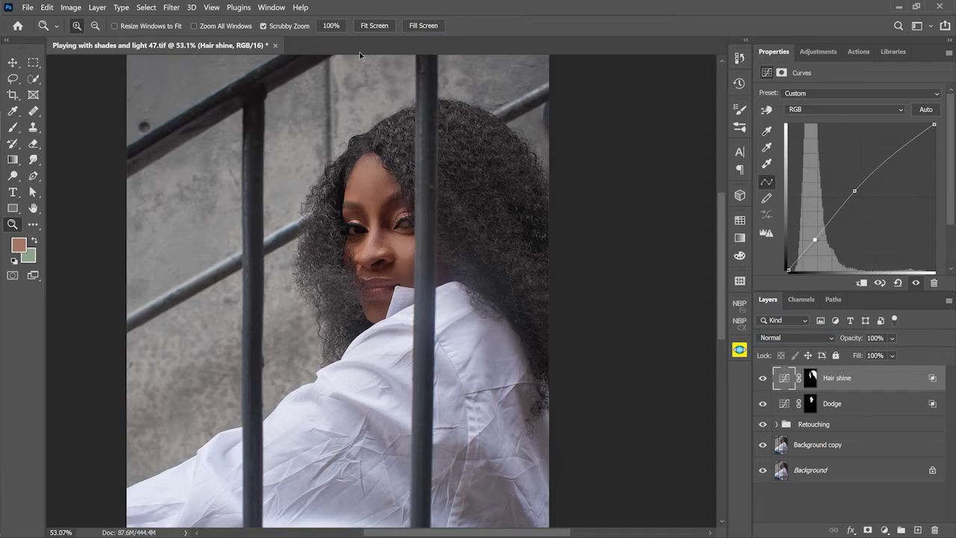
pyautogui.click(375, 26)
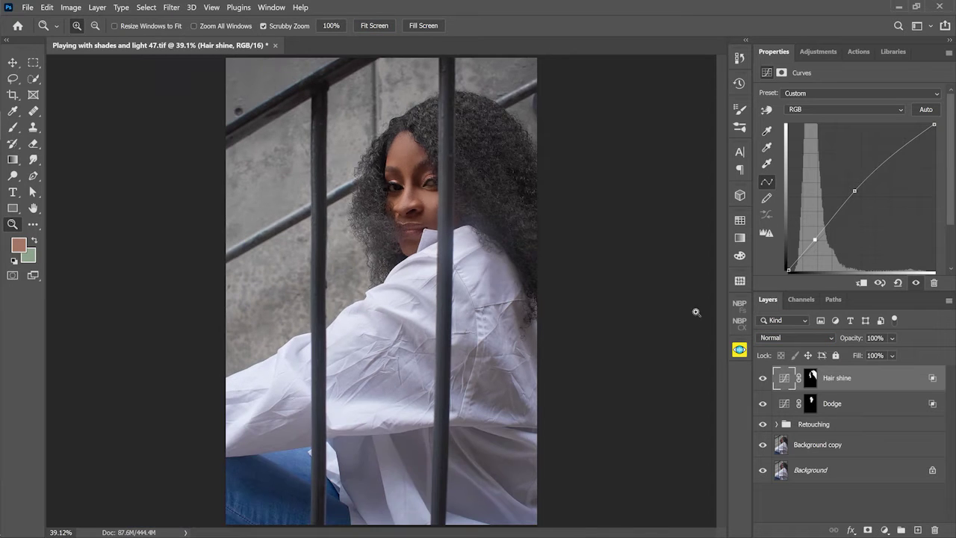
pyautogui.click(763, 378)
pyautogui.click(762, 378)
pyautogui.write('70')
pyautogui.click(763, 378)
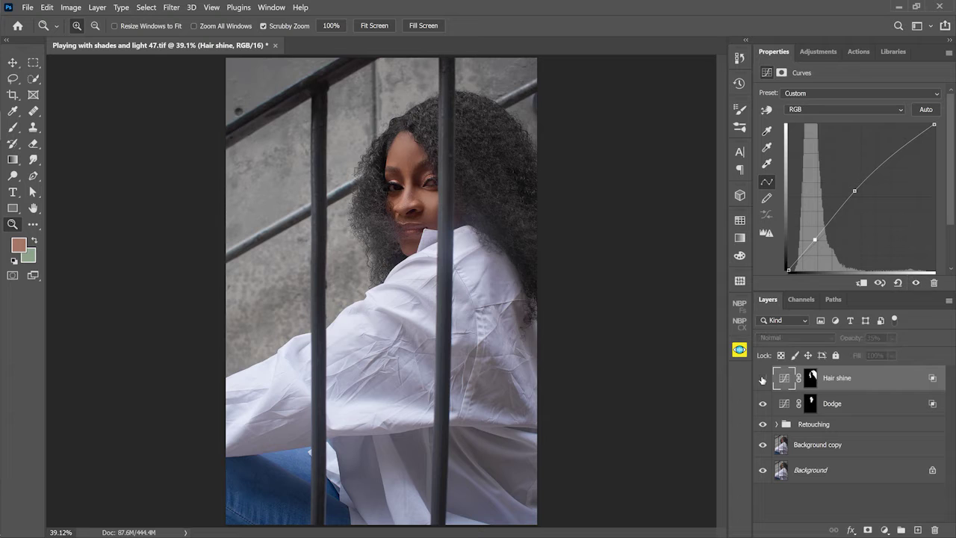
pyautogui.click(763, 378)
pyautogui.click(763, 379)
pyautogui.click(763, 379)
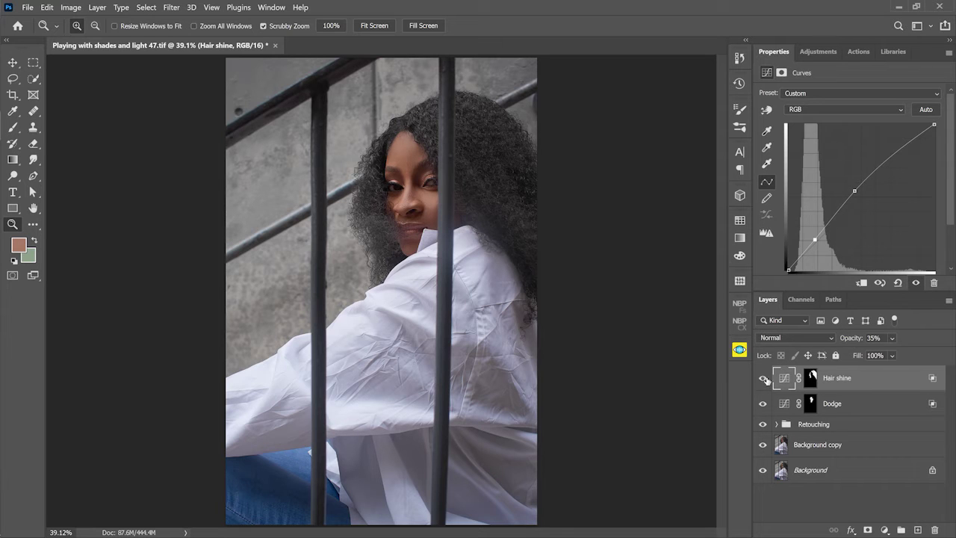
# Adjust the dark end of the Hair shine Underlying Layer blend range and compare the result
pyautogui.doubleClick(906, 379)
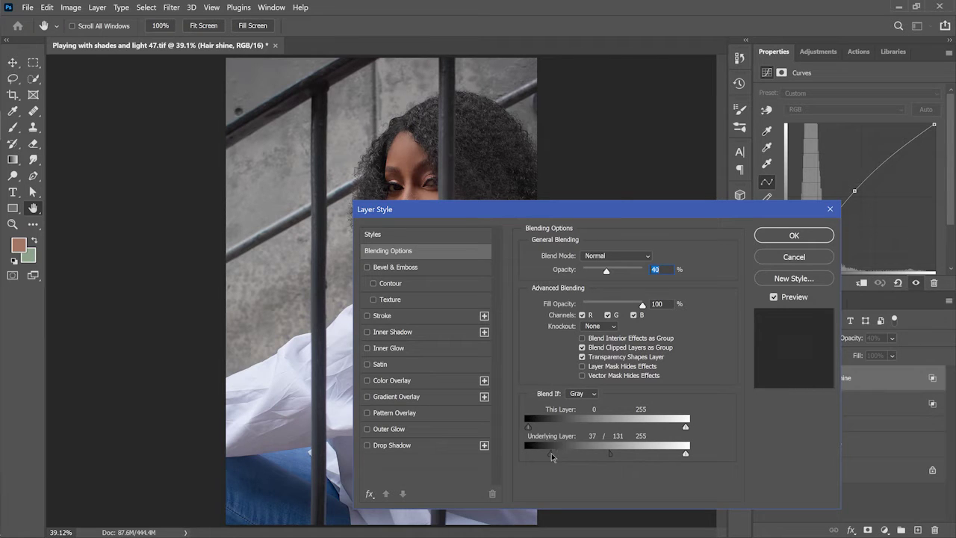
pyautogui.moveTo(552, 458); pyautogui.dragTo(549, 456)
pyautogui.click(816, 236)
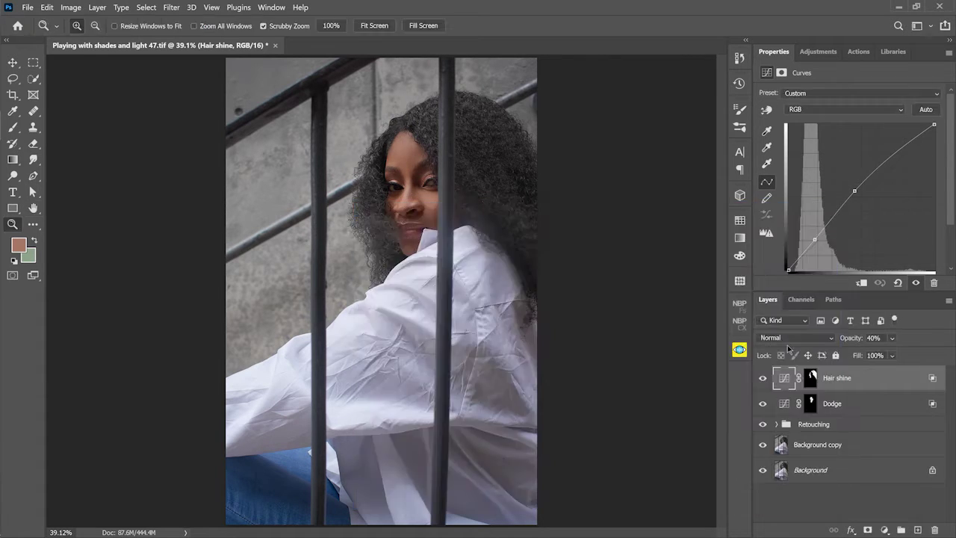
pyautogui.click(763, 381)
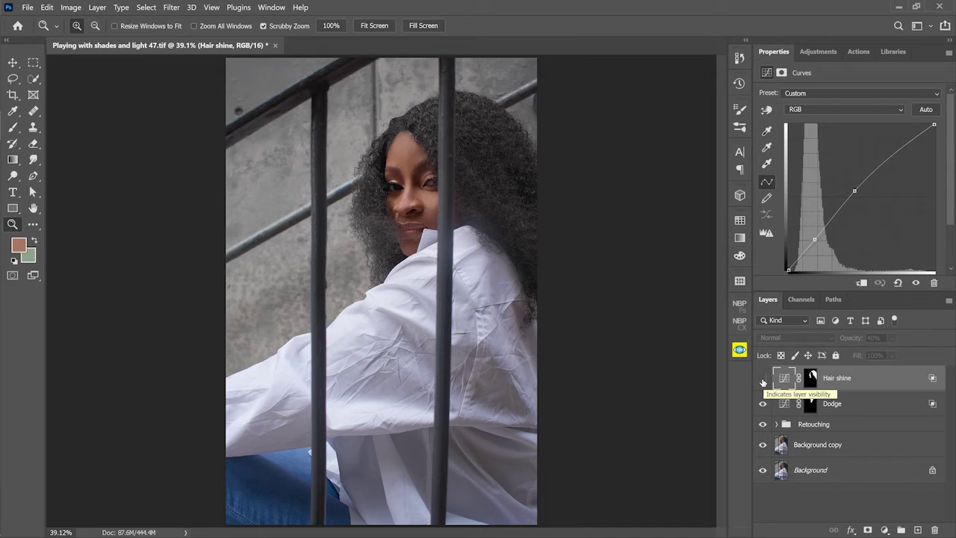
pyautogui.click(763, 382)
pyautogui.click(763, 382)
pyautogui.click(764, 382)
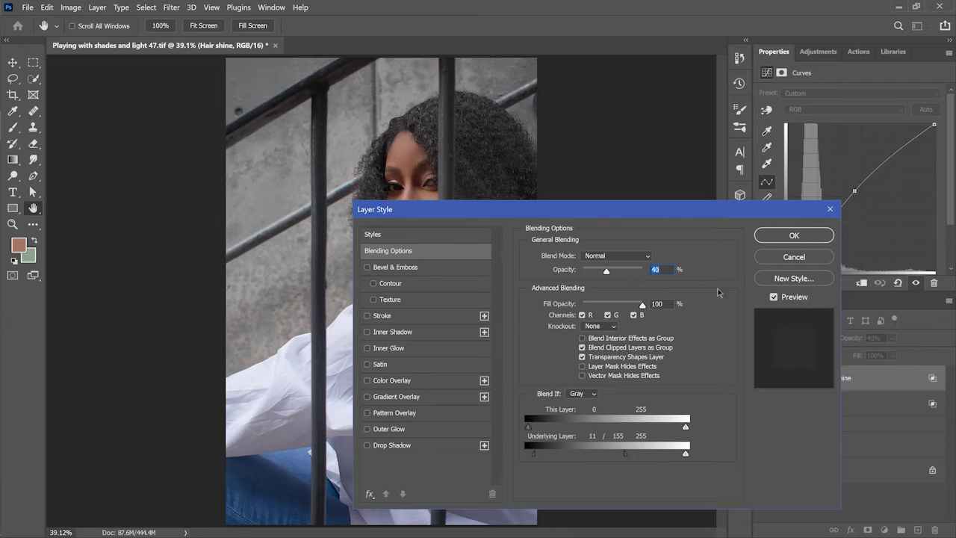
pyautogui.click(794, 235)
pyautogui.click(764, 378)
pyautogui.click(763, 378)
pyautogui.click(763, 378)
# Return History to the Master Opacity Change state and recheck Hair shine on and off
pyautogui.click(763, 378)
pyautogui.click(747, 62)
pyautogui.click(655, 79)
pyautogui.click(703, 55)
pyautogui.click(763, 378)
pyautogui.click(764, 377)
pyautogui.click(764, 380)
pyautogui.click(763, 380)
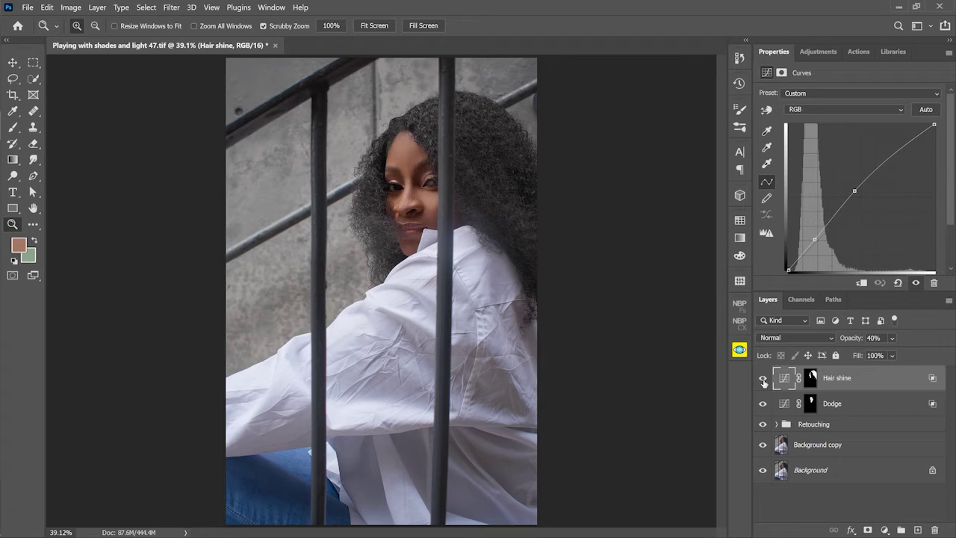
# Group Hair shine and Dodge into a group named 'Dodging'
pyautogui.keyDown('shift'); pyautogui.click(869, 409); pyautogui.keyUp('shift')
pyautogui.hotkey('ctrl', 'g')
pyautogui.doubleClick(810, 373)
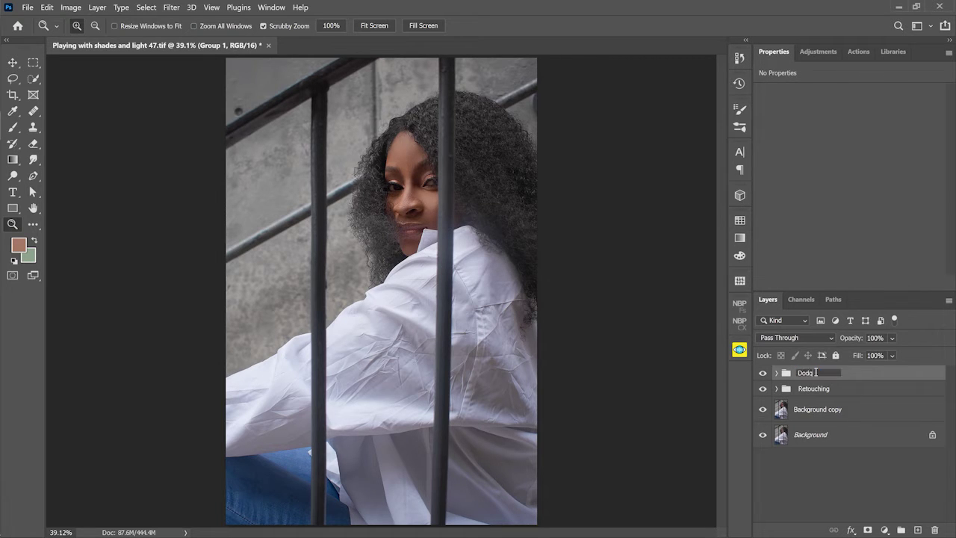
pyautogui.write('Dodging')
pyautogui.press('Return')
pyautogui.click(842, 468)
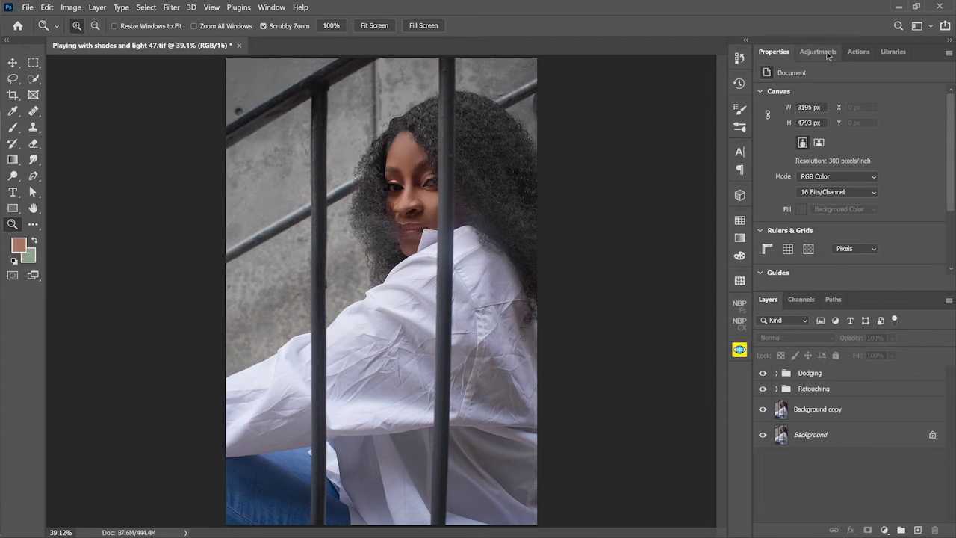
# Run the Retouching Eyes action from the PiXimperfect action set
pyautogui.click(858, 51)
pyautogui.click(786, 106)
pyautogui.click(786, 144)
pyautogui.click(826, 157)
pyautogui.moveTo(413, 182)
pyautogui.mouseDown()
pyautogui.moveTo(444, 221)
pyautogui.moveTo(470, 232)
pyautogui.mouseUp()
pyautogui.press('F2')
# Dismiss the Remove Veins message, shrink the healing brush, and continue the action to create Kicker Light
pyautogui.click(481, 228)
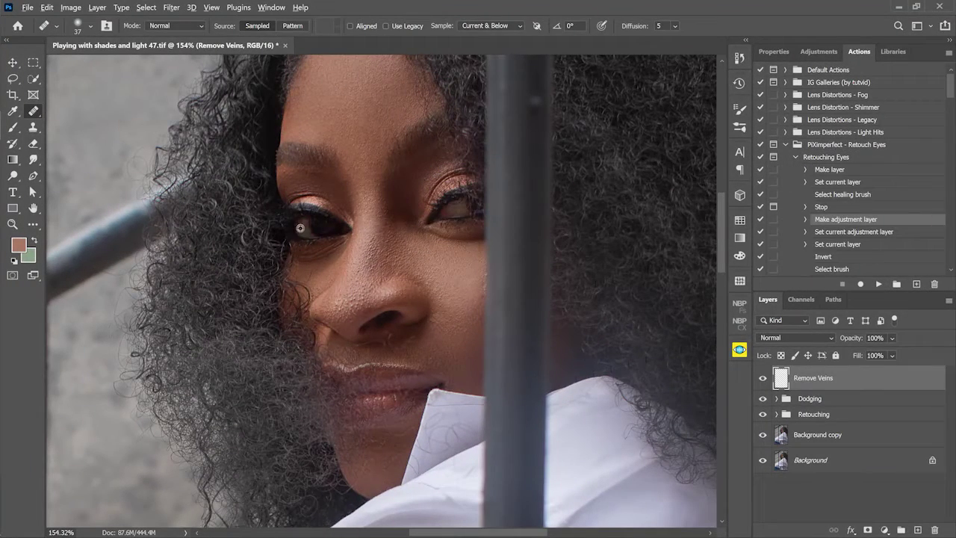
pyautogui.moveTo(303, 229); pyautogui.dragTo(309, 225)
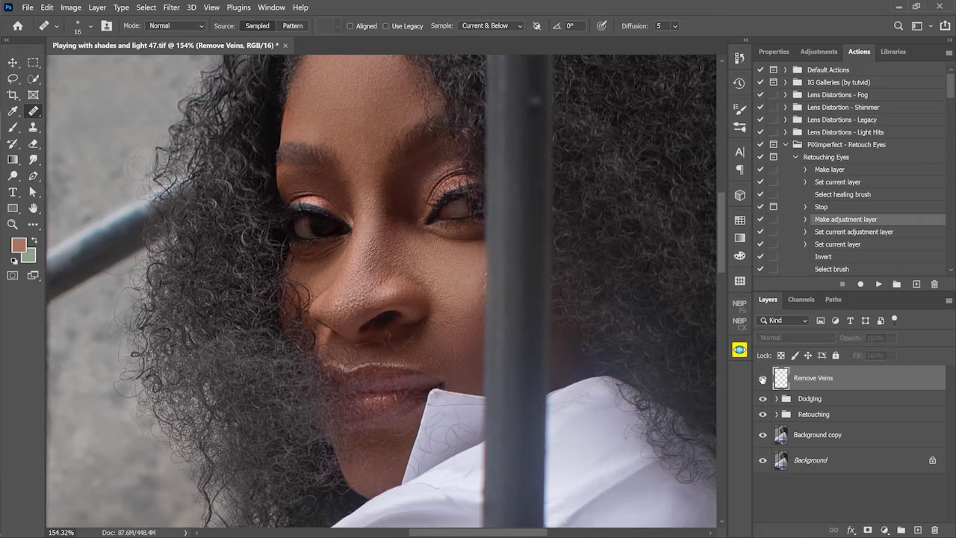
pyautogui.click(879, 283)
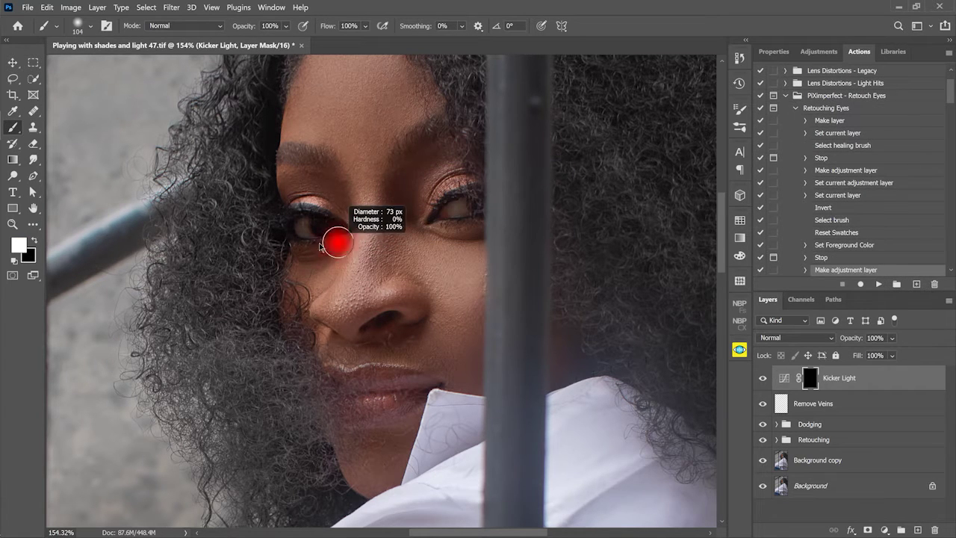
# Zoom in on the eye, continue the action to Eye Highlight, and paint highlight into the iris
pyautogui.press('z')
pyautogui.moveTo(331, 240)
pyautogui.mouseDown()
pyautogui.moveTo(351, 239)
pyautogui.moveTo(343, 226)
pyautogui.moveTo(318, 244)
pyautogui.moveTo(289, 226)
pyautogui.moveTo(344, 224)
pyautogui.moveTo(316, 247)
pyautogui.moveTo(339, 228)
pyautogui.mouseUp()
pyautogui.press('b')
pyautogui.click(880, 284)
pyautogui.click(494, 225)
pyautogui.rightClick(289, 215)
pyautogui.press('Escape')
pyautogui.hscroll(5, 335, 277)
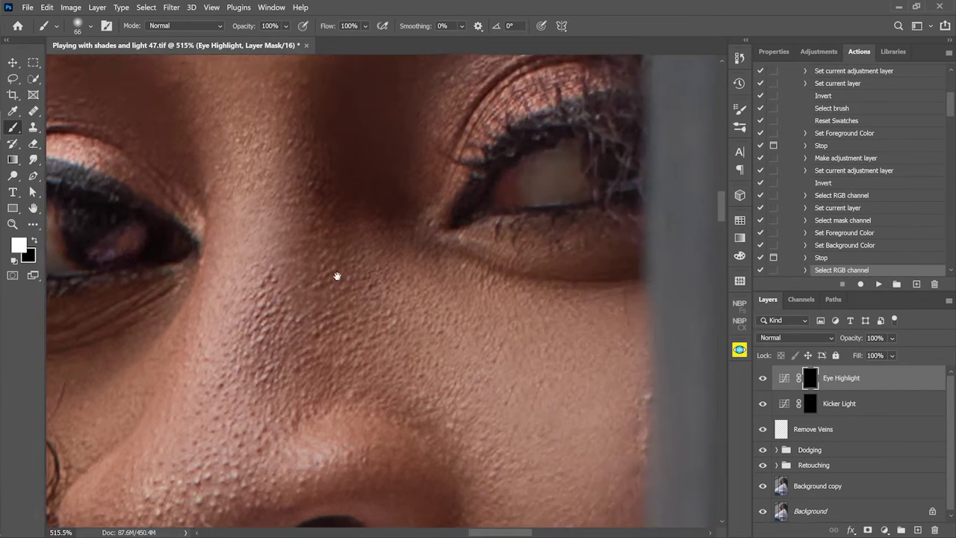
pyautogui.moveTo(528, 199); pyautogui.dragTo(544, 174)
# Paint a light stroke at the eye's outer corner on the Kicker Light mask with a 19 px brush
pyautogui.hotkey('alt', '[')
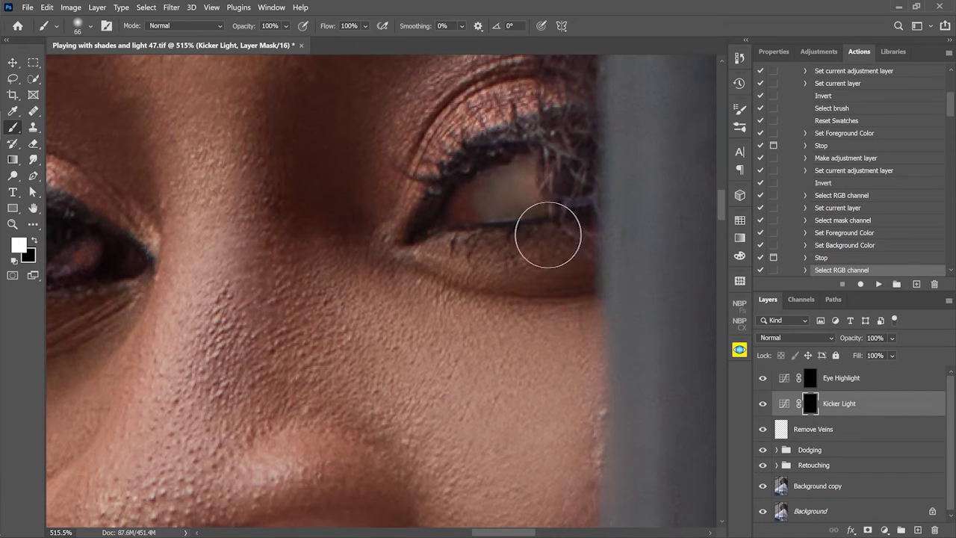
pyautogui.moveTo(544, 239); pyautogui.dragTo(443, 272)
pyautogui.keyDown('alt'); pyautogui.rightClick(480, 231); pyautogui.keyUp('alt')
pyautogui.rightClick(491, 222)
pyautogui.press('Escape')
pyautogui.moveTo(485, 228); pyautogui.dragTo(514, 233)
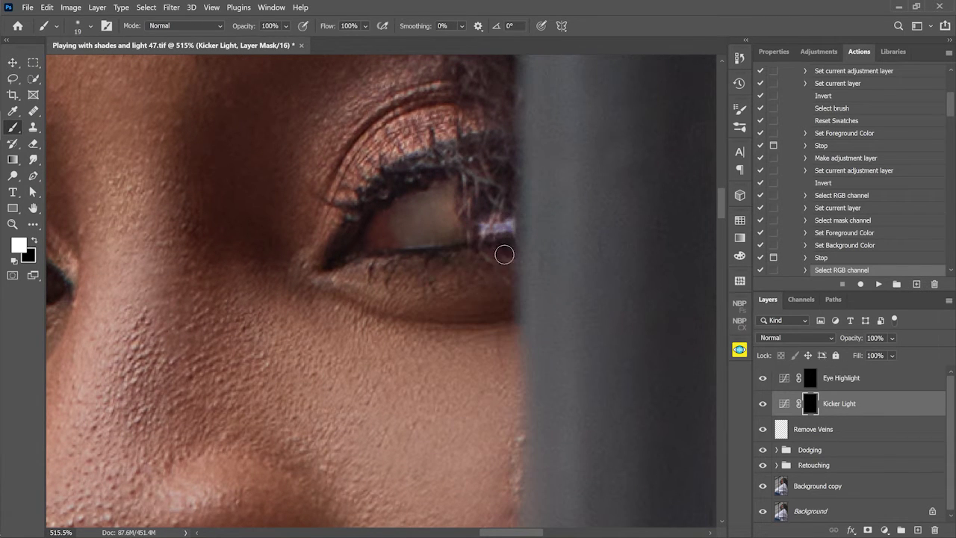
pyautogui.press('x')
pyautogui.moveTo(427, 284); pyautogui.dragTo(619, 219)
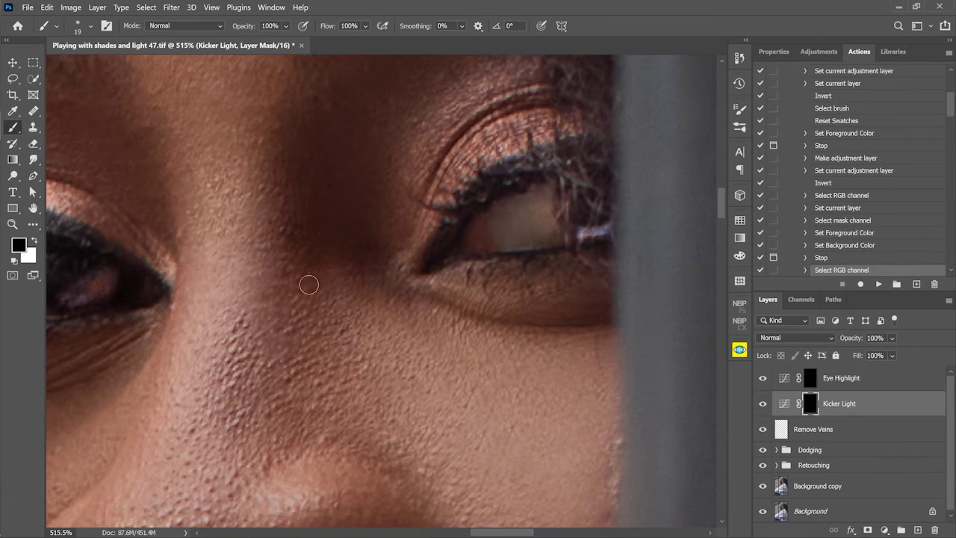
pyautogui.moveTo(307, 284); pyautogui.dragTo(446, 283)
# Continue the action to the next Curves layer and dab highlight into the eye with a 68 px brush
pyautogui.click(879, 284)
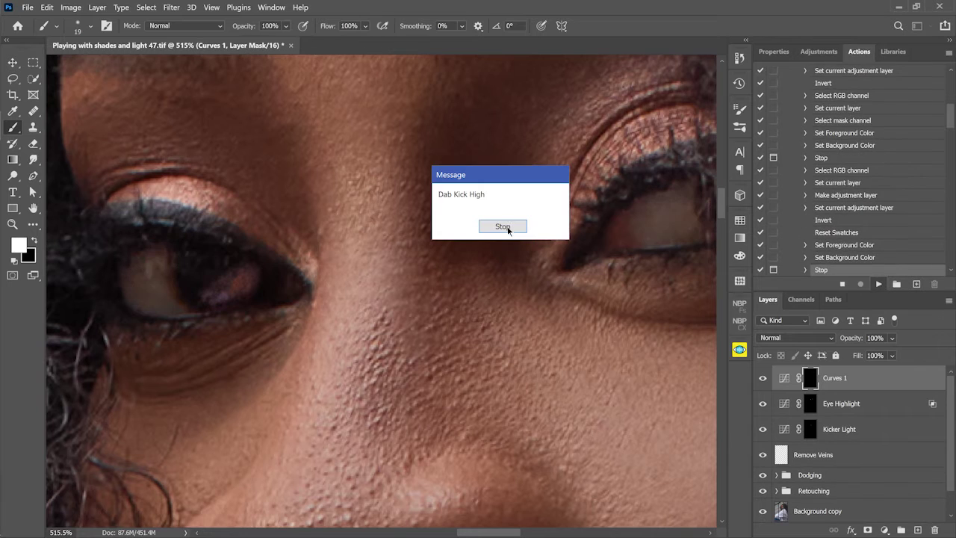
pyautogui.click(508, 227)
pyautogui.moveTo(224, 284); pyautogui.dragTo(246, 288)
pyautogui.moveTo(695, 284); pyautogui.dragTo(425, 286)
pyautogui.click(811, 404)
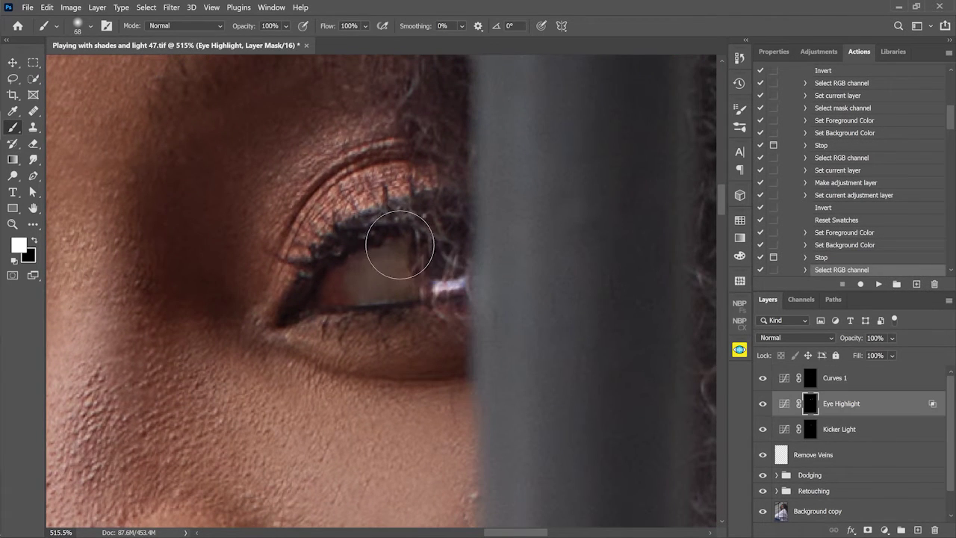
# Resume the eye action and paint the Brighten Eye White mask over the eye whites
pyautogui.click(851, 380)
pyautogui.click(879, 285)
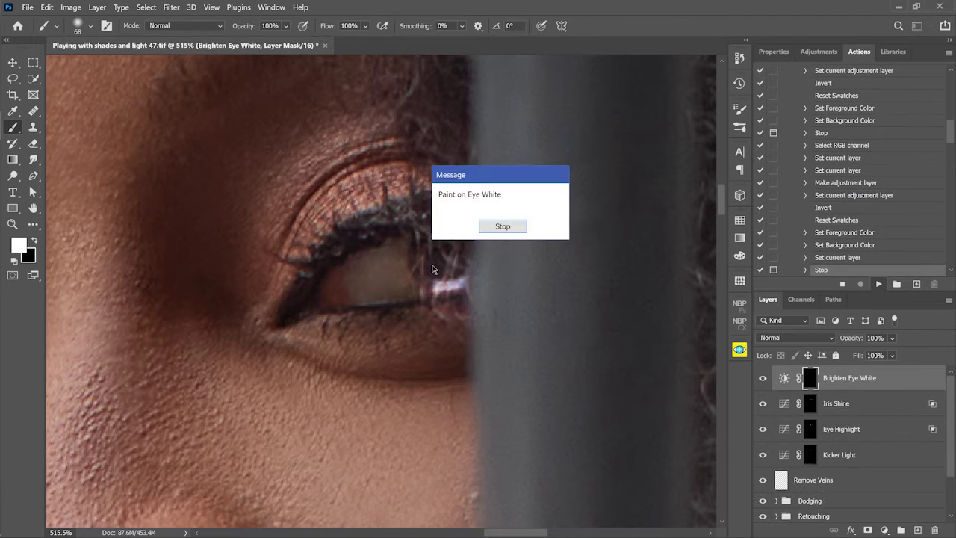
pyautogui.click(499, 224)
pyautogui.moveTo(353, 273)
pyautogui.mouseDown()
pyautogui.moveTo(406, 290)
pyautogui.moveTo(395, 254)
pyautogui.moveTo(356, 271)
pyautogui.moveTo(369, 258)
pyautogui.moveTo(385, 273)
pyautogui.moveTo(377, 265)
pyautogui.moveTo(387, 226)
pyautogui.moveTo(315, 259)
pyautogui.moveTo(313, 310)
pyautogui.moveTo(381, 319)
pyautogui.moveTo(355, 314)
pyautogui.moveTo(453, 302)
pyautogui.mouseUp()
pyautogui.press('x')
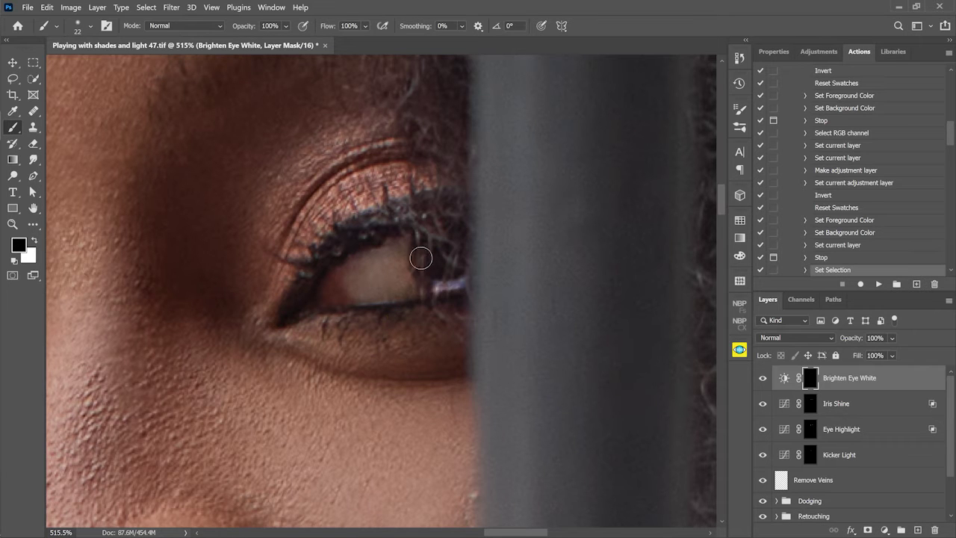
pyautogui.moveTo(288, 306); pyautogui.dragTo(352, 306)
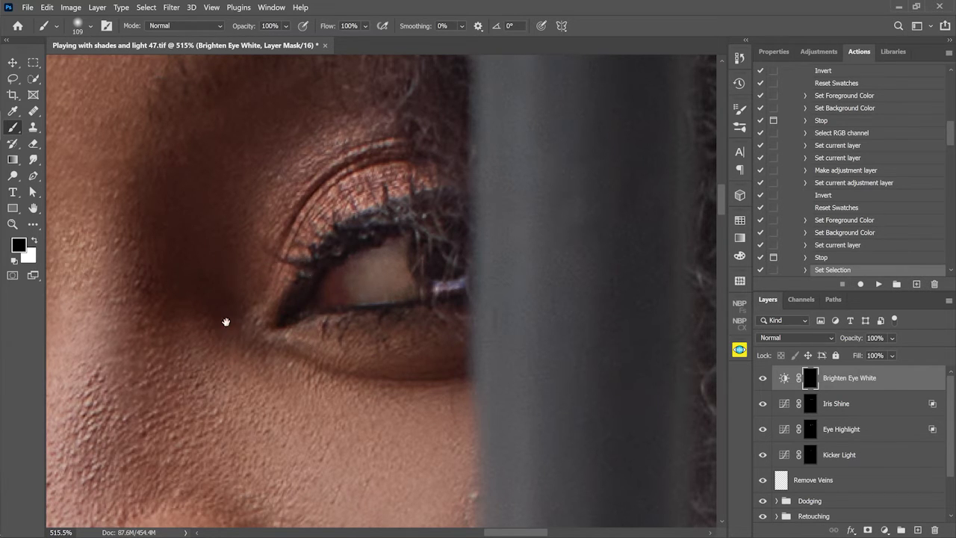
# Zoom out to both eyes and continue the action to add the Color Cast, Iris and Sharpen Eye layers
pyautogui.hscroll(-5, 234, 321)
pyautogui.moveTo(288, 337)
pyautogui.mouseDown()
pyautogui.moveTo(194, 342)
pyautogui.moveTo(166, 330)
pyautogui.moveTo(190, 358)
pyautogui.moveTo(196, 316)
pyautogui.moveTo(187, 346)
pyautogui.mouseUp()
pyautogui.press('x')
pyautogui.press('x')
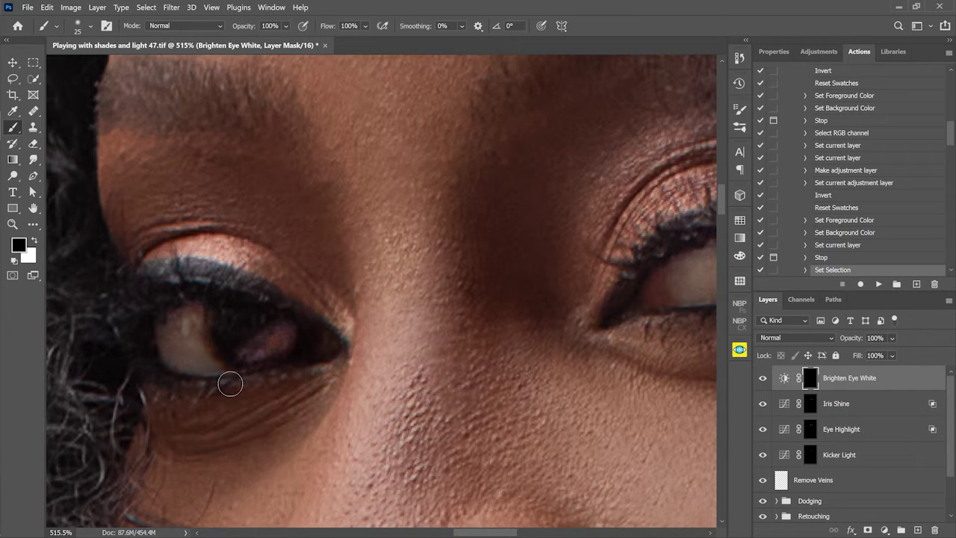
pyautogui.press('z')
pyautogui.moveTo(393, 322); pyautogui.dragTo(329, 323)
pyautogui.click(880, 284)
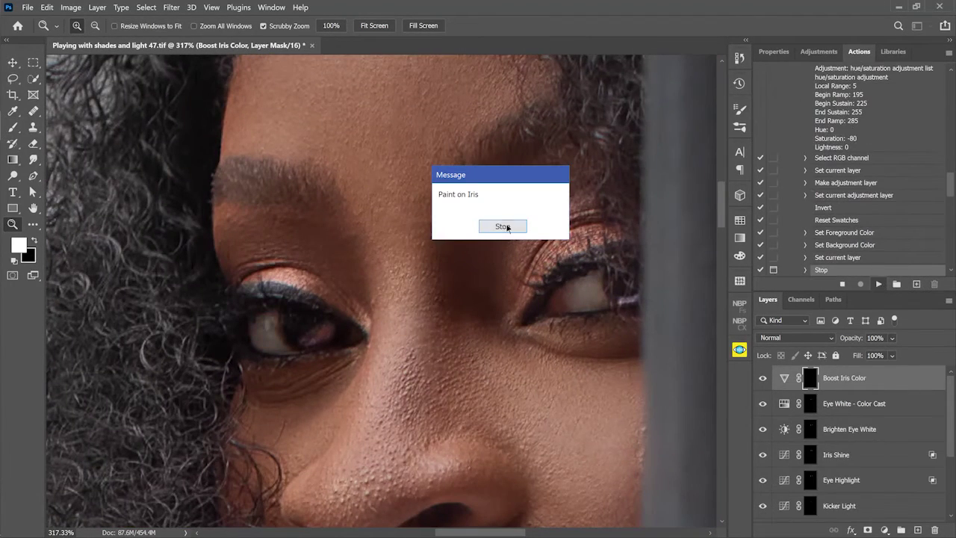
pyautogui.click(506, 227)
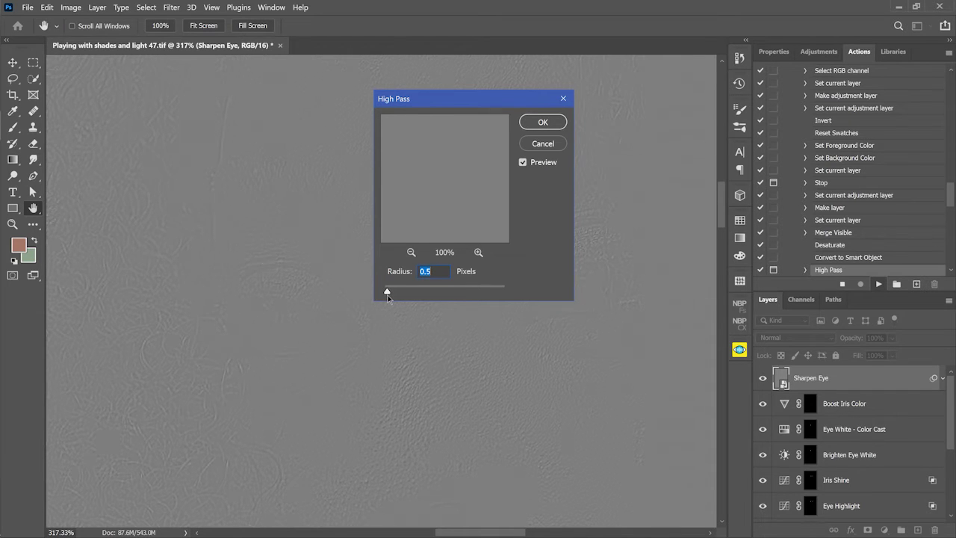
# Apply High Pass at 0.5 radius and paint the eye sharpening onto the Sharpen Eye mask
pyautogui.click(542, 122)
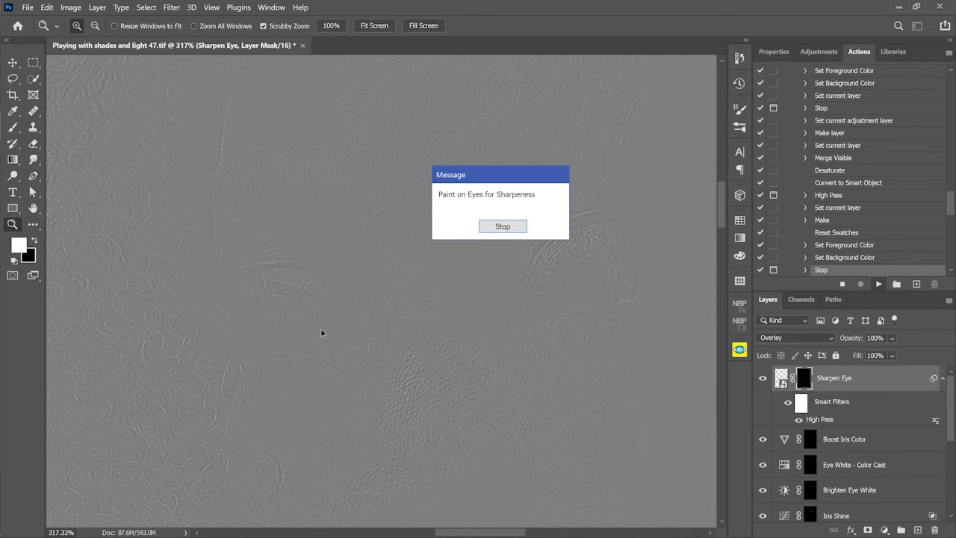
pyautogui.click(496, 229)
pyautogui.moveTo(296, 318); pyautogui.dragTo(329, 319)
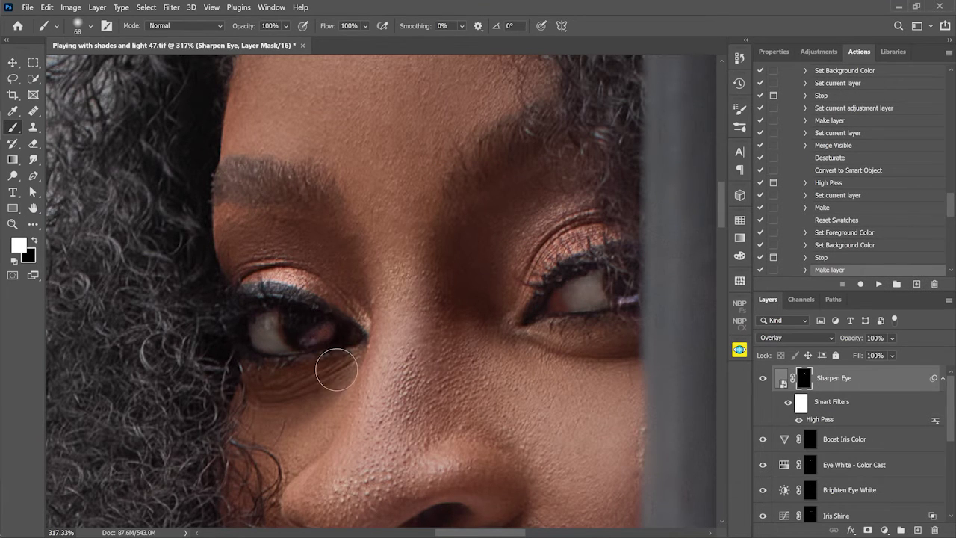
pyautogui.moveTo(333, 364); pyautogui.dragTo(307, 365)
pyautogui.hscroll(3, 322, 366)
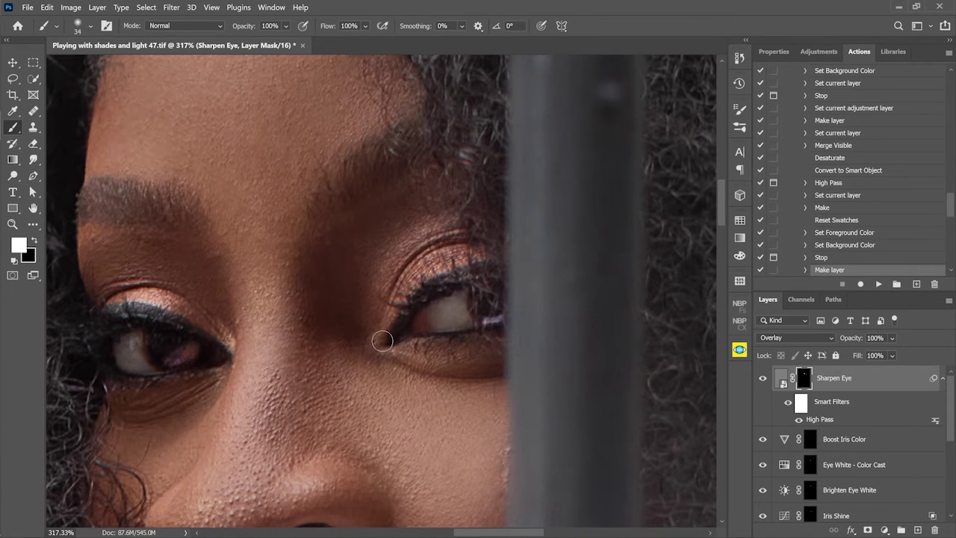
pyautogui.moveTo(389, 335); pyautogui.dragTo(404, 335)
pyautogui.scroll(-5, 354, 177)
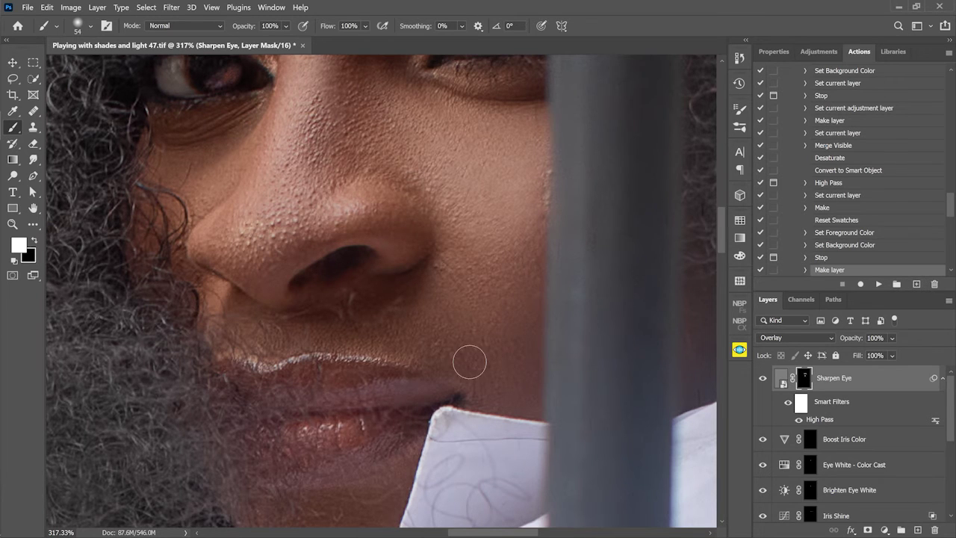
# Zoom out and resume the action to add merged Layer 4 above Sharpen Eye
pyautogui.press('x')
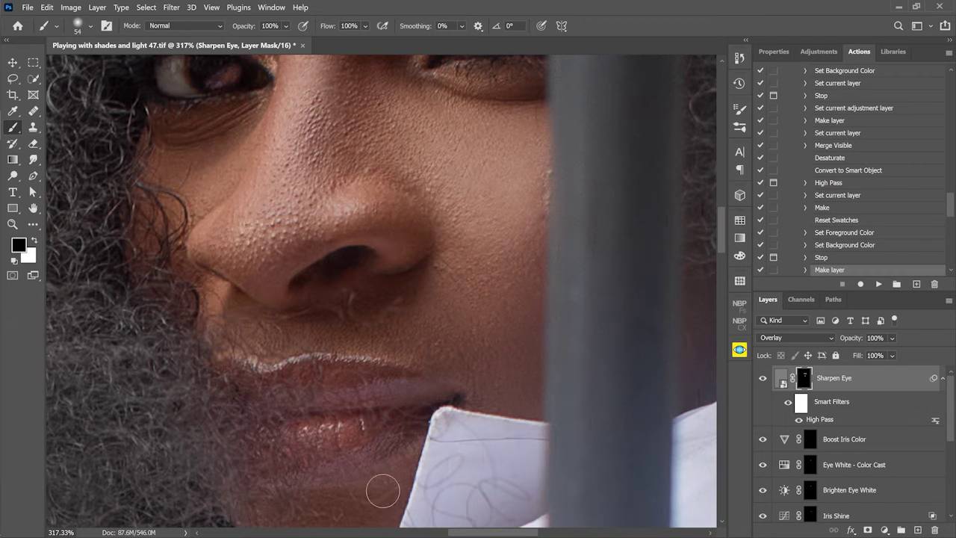
pyautogui.press('z')
pyautogui.scroll(-3, 376, 397)
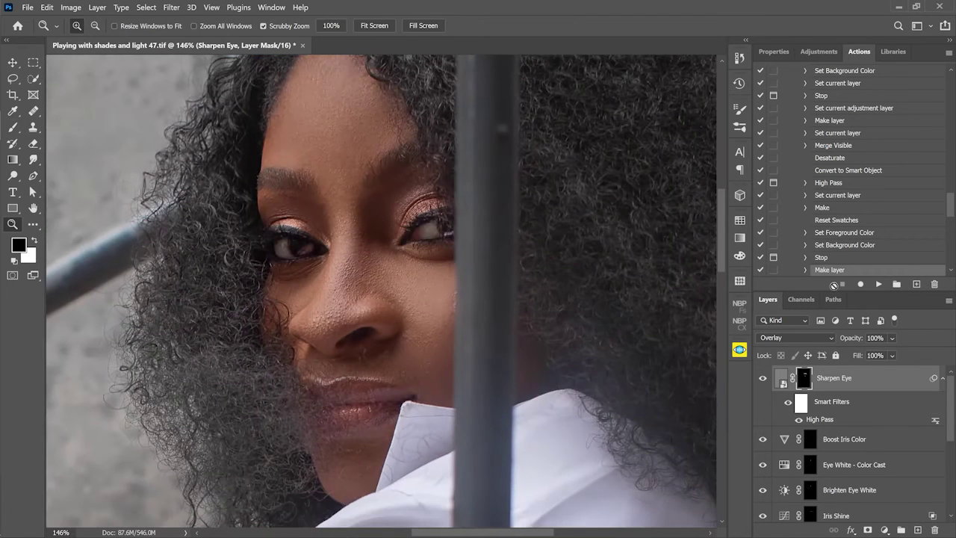
pyautogui.click(879, 283)
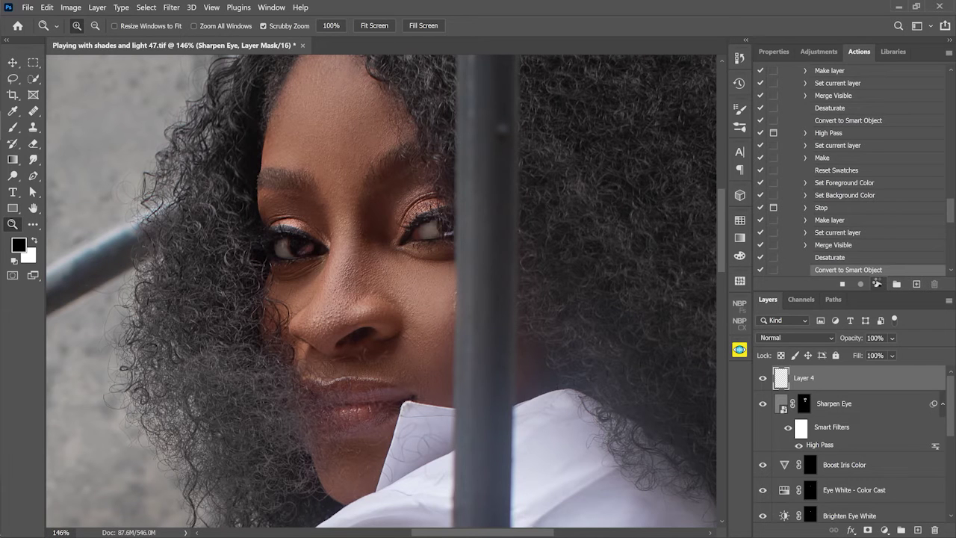
# Let the action finish Iris Details, then add and discard a Selective Color layer
pyautogui.click(511, 226)
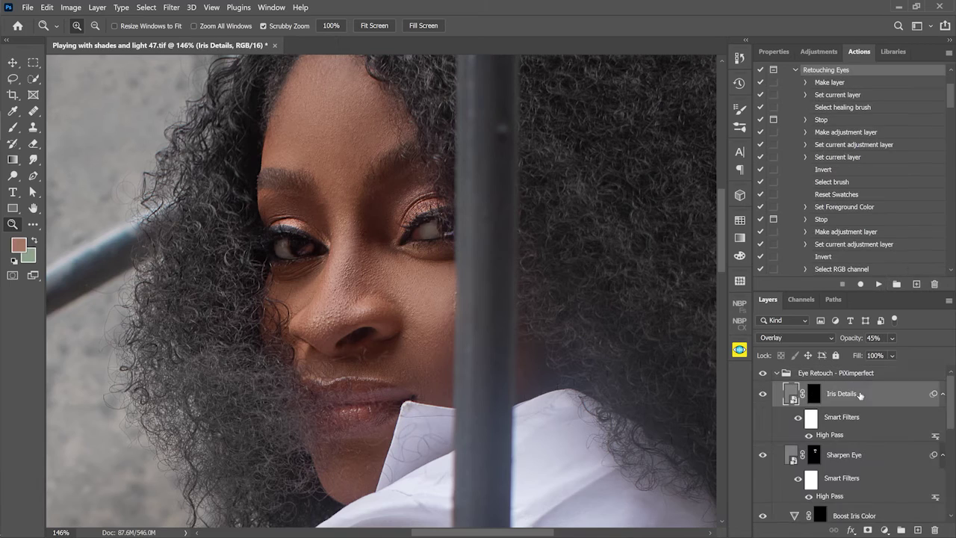
pyautogui.click(884, 529)
pyautogui.click(859, 525)
pyautogui.moveTo(327, 245); pyautogui.dragTo(364, 278)
pyautogui.moveTo(820, 402); pyautogui.dragTo(934, 529)
# Add a white (ffffff) Solid Color fill layer and invert its mask to black
pyautogui.click(884, 530)
pyautogui.click(863, 311)
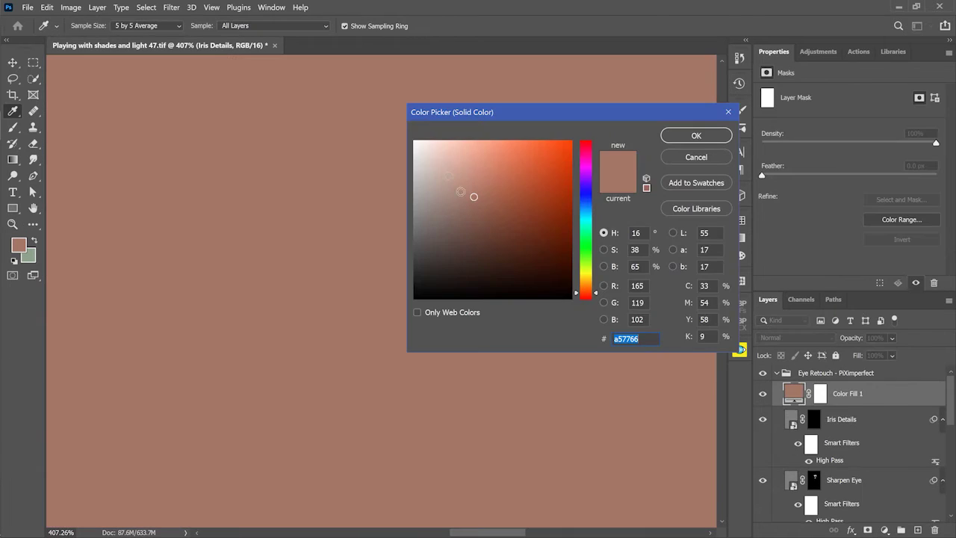
pyautogui.write('ffffff')
pyautogui.click(694, 132)
pyautogui.click(821, 394)
pyautogui.hotkey('ctrl', 'i')
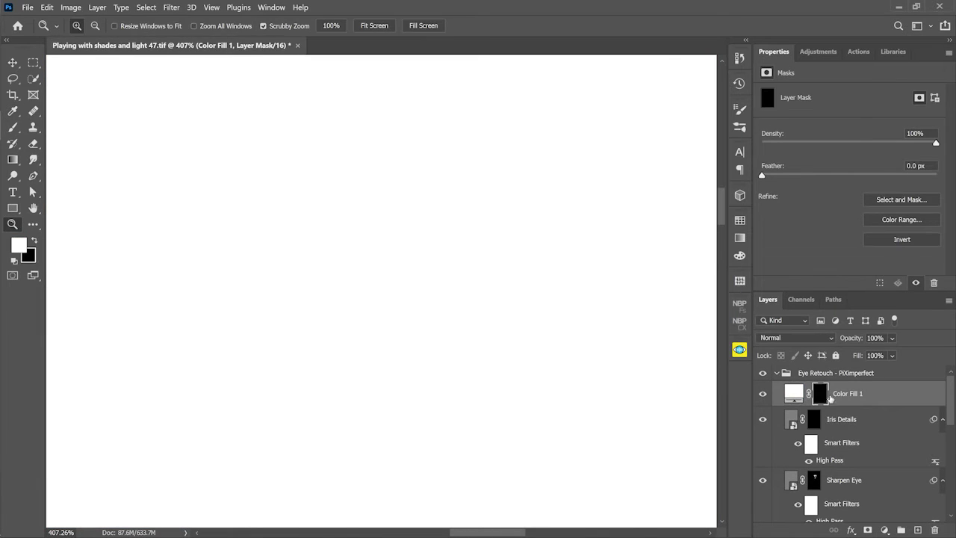
# Brush the fill onto both irises, set it to Soft Light, and lower its opacity
pyautogui.press('b')
pyautogui.keyDown('alt'); pyautogui.rightClick(176, 270); pyautogui.keyUp('alt')
pyautogui.moveTo(171, 274)
pyautogui.mouseDown()
pyautogui.moveTo(193, 260)
pyautogui.moveTo(180, 290)
pyautogui.mouseUp()
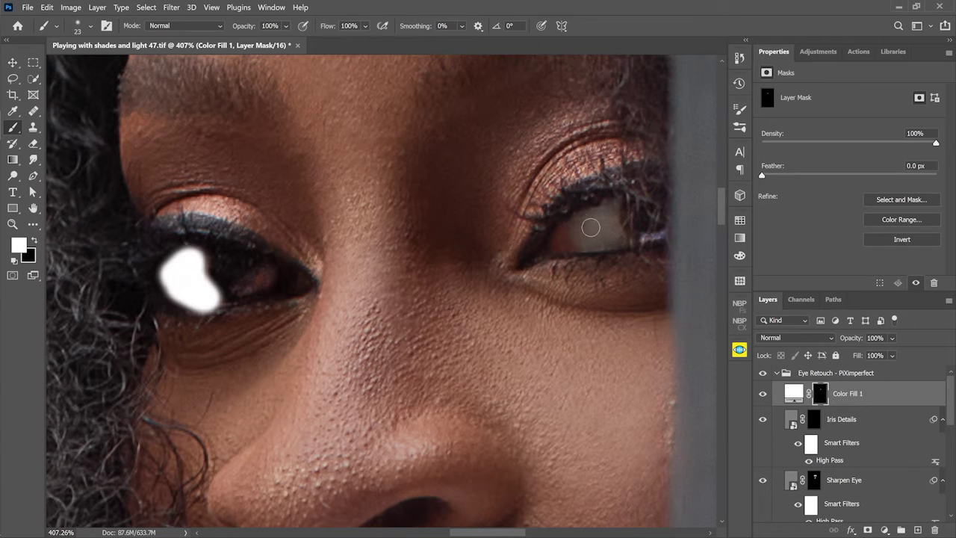
pyautogui.moveTo(578, 224)
pyautogui.mouseDown()
pyautogui.moveTo(598, 242)
pyautogui.moveTo(613, 205)
pyautogui.moveTo(590, 216)
pyautogui.moveTo(597, 228)
pyautogui.mouseUp()
pyautogui.click(796, 338)
pyautogui.click(796, 386)
pyautogui.click(872, 394)
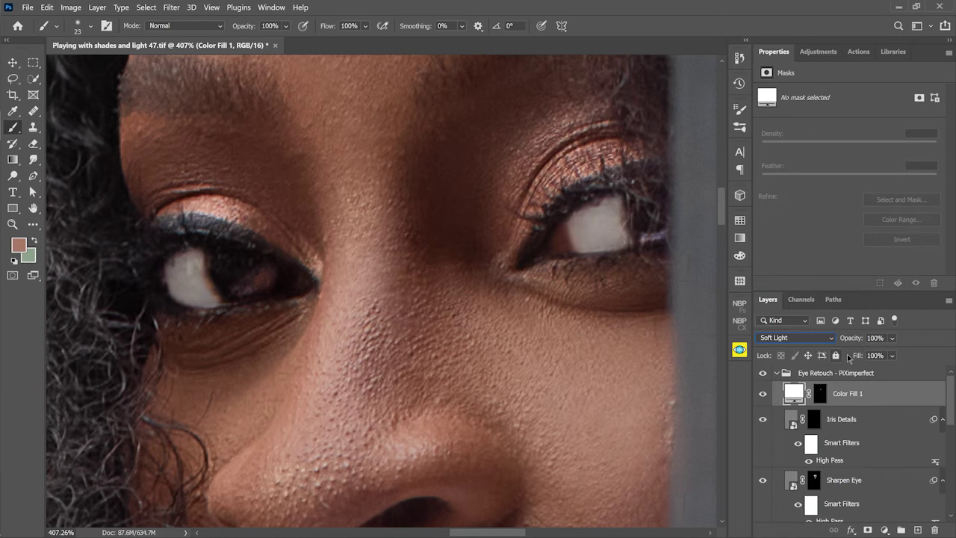
pyautogui.moveTo(851, 339); pyautogui.dragTo(822, 343)
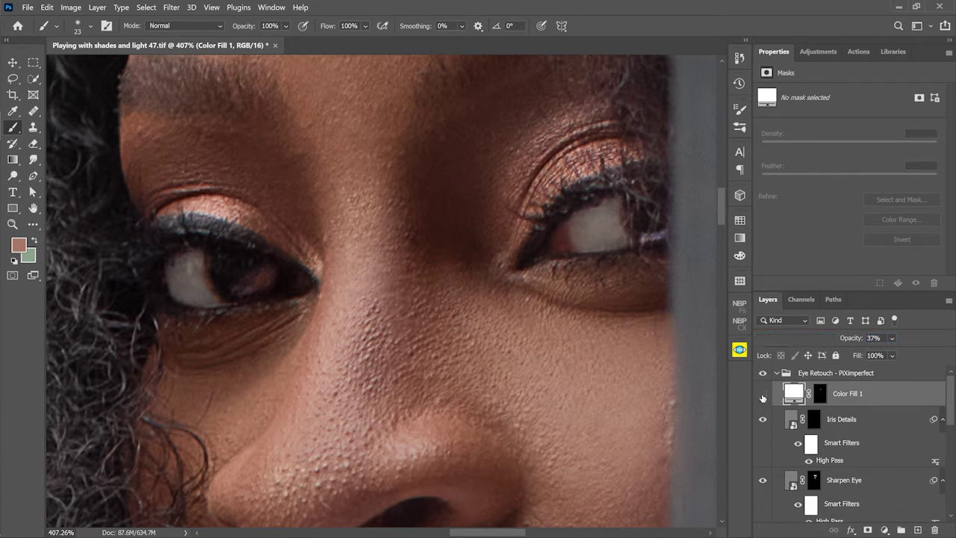
# Clean up mask spill with black, confirm 16% opacity, and collapse the Eye Retouch group
pyautogui.click(820, 393)
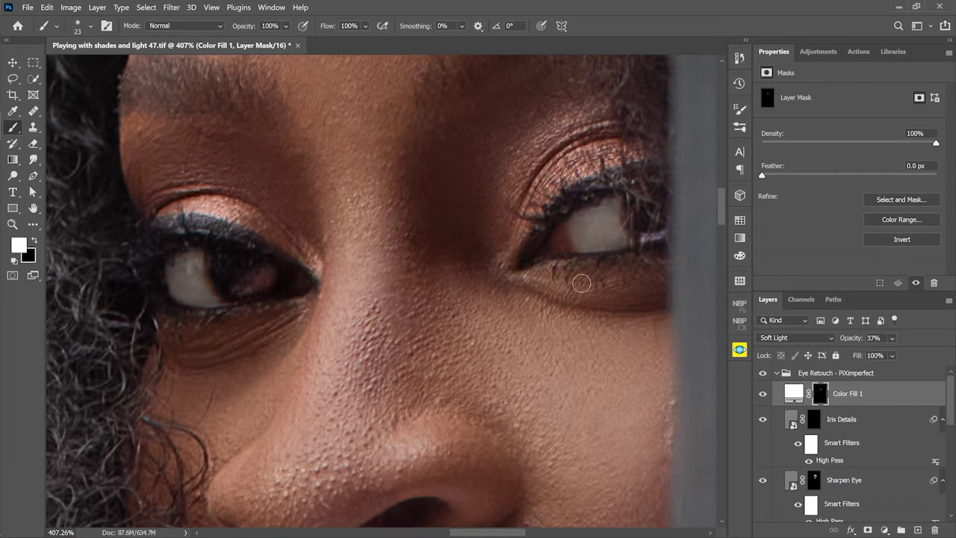
pyautogui.press('x')
pyautogui.press(']')
pyautogui.press(']')
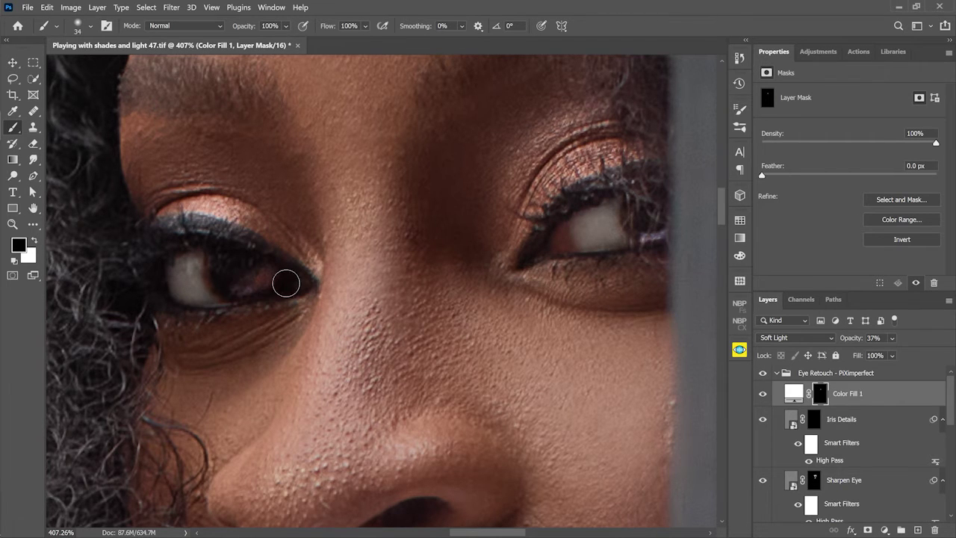
pyautogui.press('z')
pyautogui.click(374, 25)
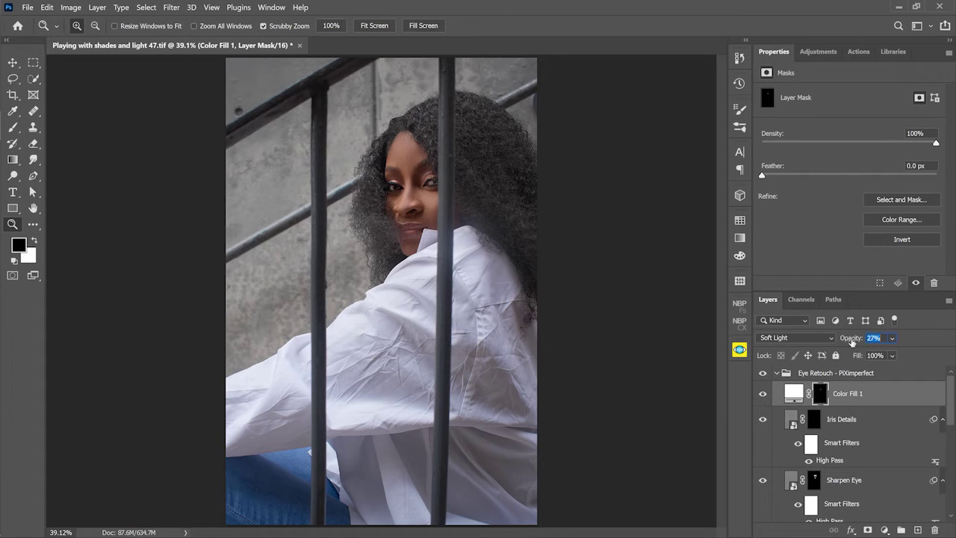
pyautogui.press('Return')
pyautogui.click(777, 373)
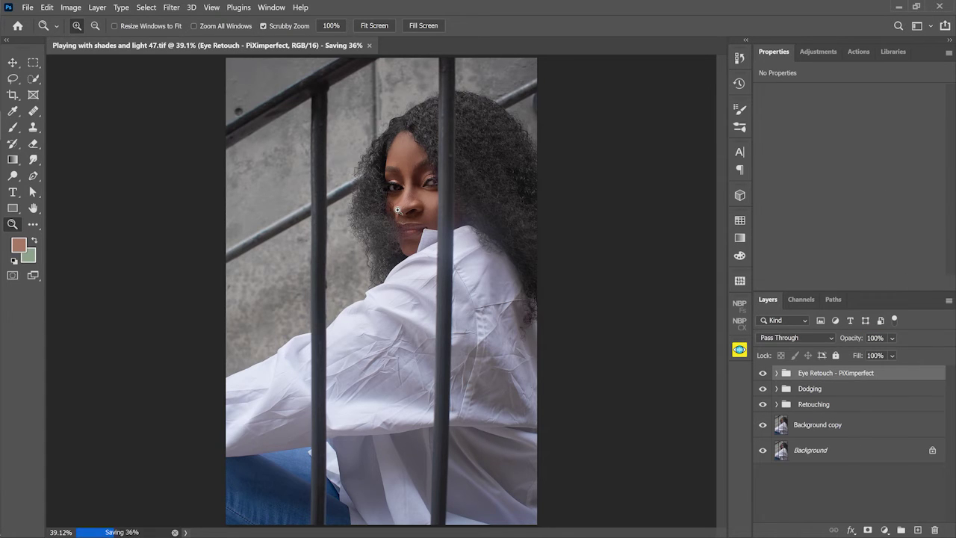
# Add a Gradient Map layer and open the Legacy Gradients > Photographic Toning presets
pyautogui.click(884, 530)
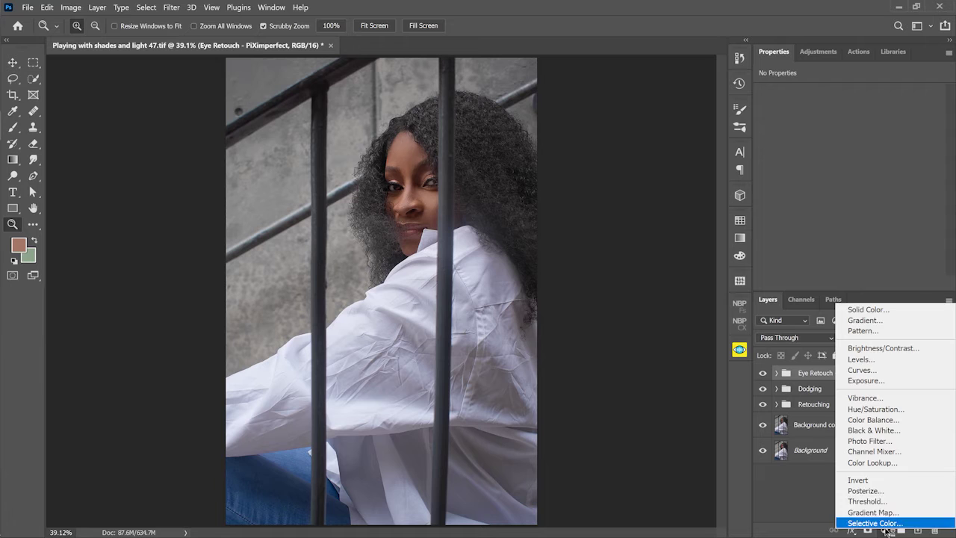
pyautogui.click(859, 511)
pyautogui.click(938, 103)
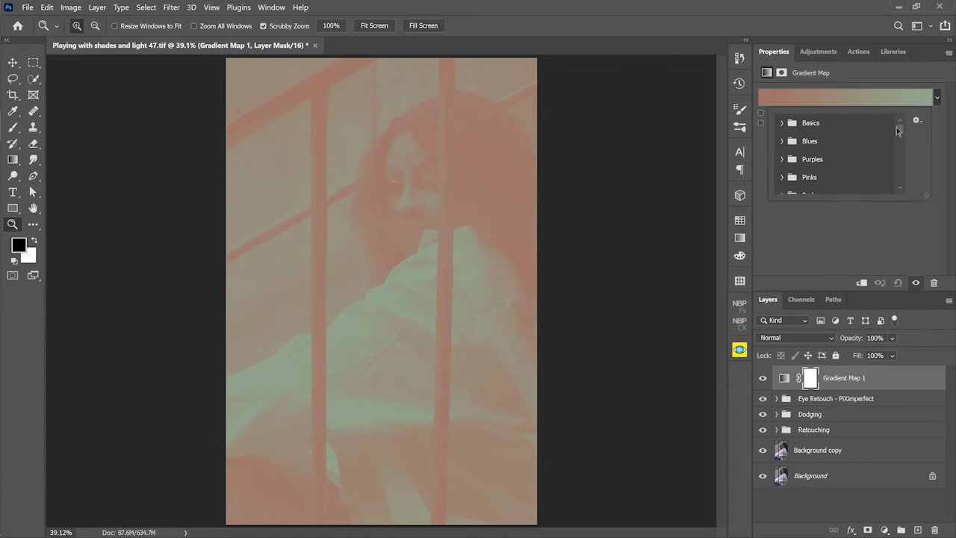
pyautogui.scroll(-3, 845, 172)
pyautogui.click(780, 184)
pyautogui.scroll(-2, 844, 179)
pyautogui.scroll(-3, 845, 177)
pyautogui.click(795, 161)
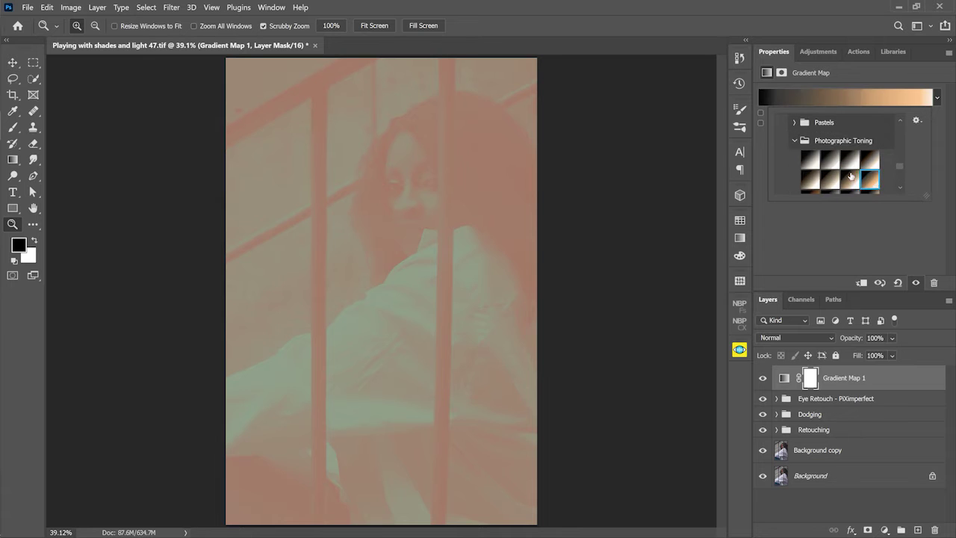
# Try several sepia toning presets, settle on the cream-gold one, and blend it in Soft Light
pyautogui.click(811, 180)
pyautogui.scroll(-1, 843, 175)
pyautogui.click(810, 179)
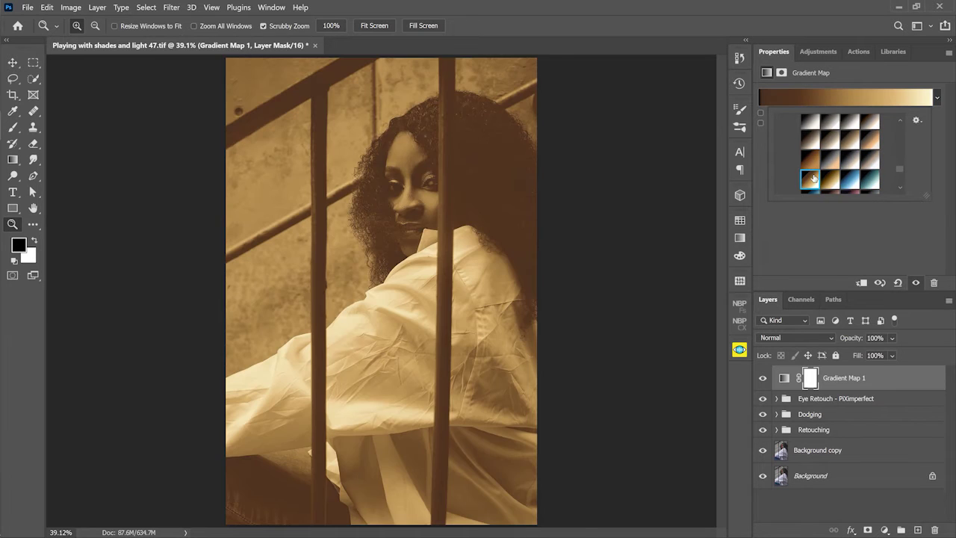
pyautogui.click(830, 179)
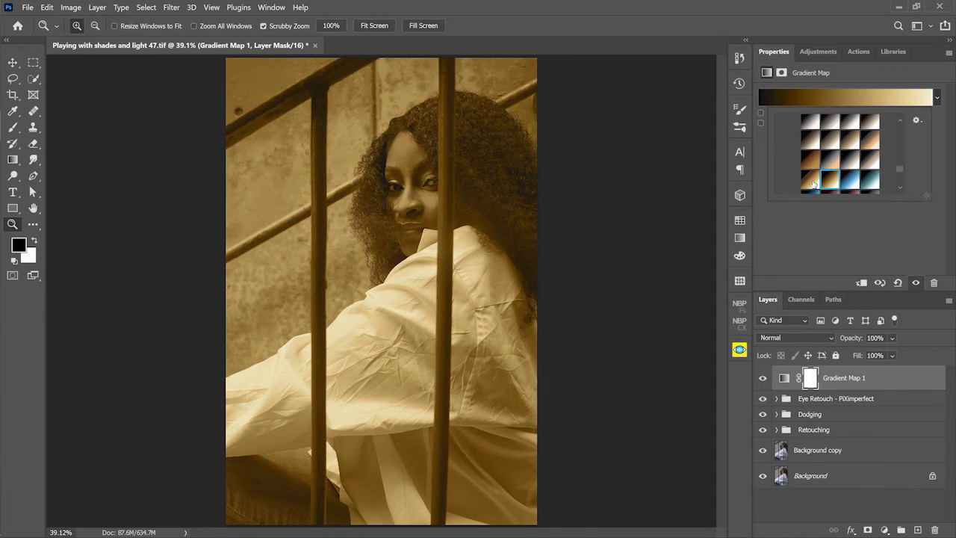
pyautogui.click(813, 182)
pyautogui.click(870, 141)
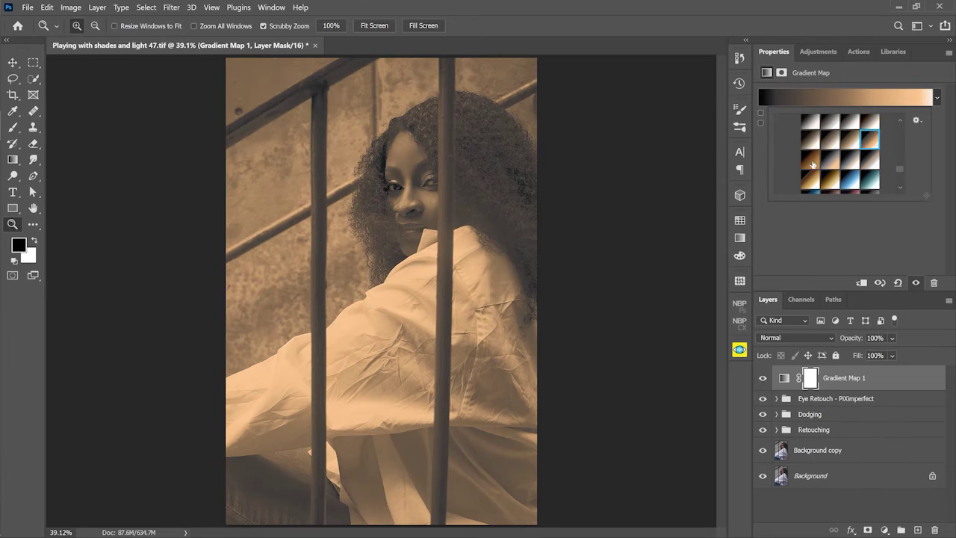
pyautogui.click(811, 160)
pyautogui.click(808, 181)
pyautogui.click(939, 99)
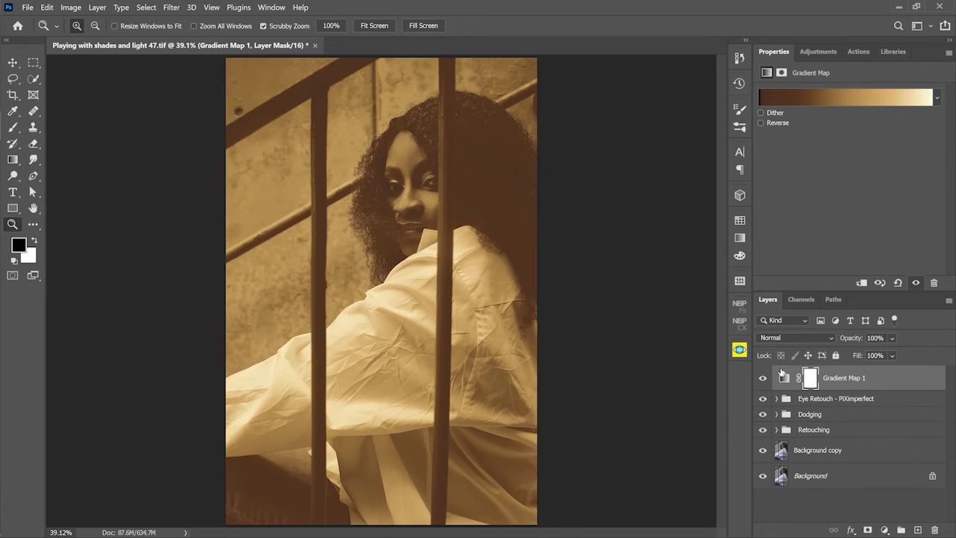
pyautogui.click(778, 343)
pyautogui.click(774, 384)
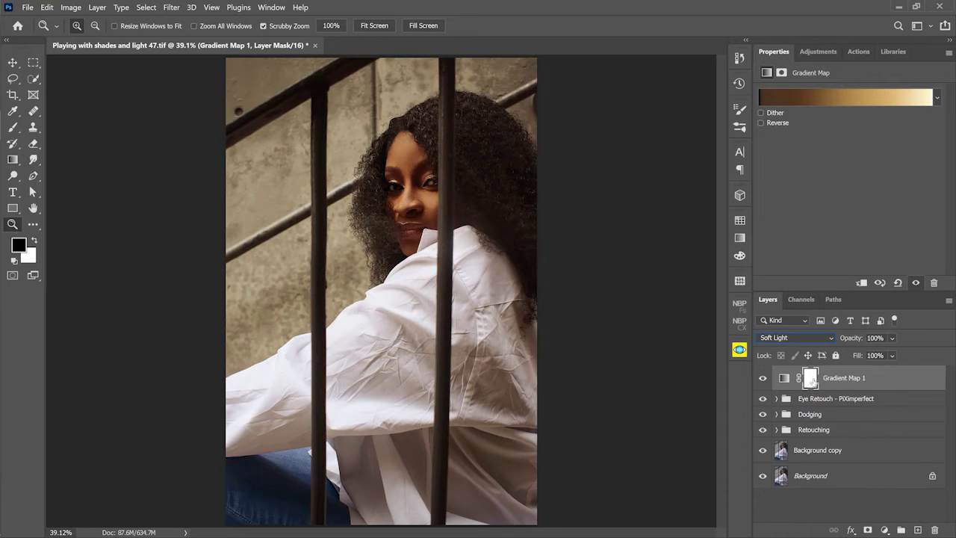
# Invert the Gradient Map mask and paint the toning over the forehead, cheek, nose and eyes
pyautogui.click(811, 378)
pyautogui.hotkey('ctrl', 'i')
pyautogui.moveTo(404, 168); pyautogui.dragTo(429, 221)
pyautogui.press('b')
pyautogui.press('x')
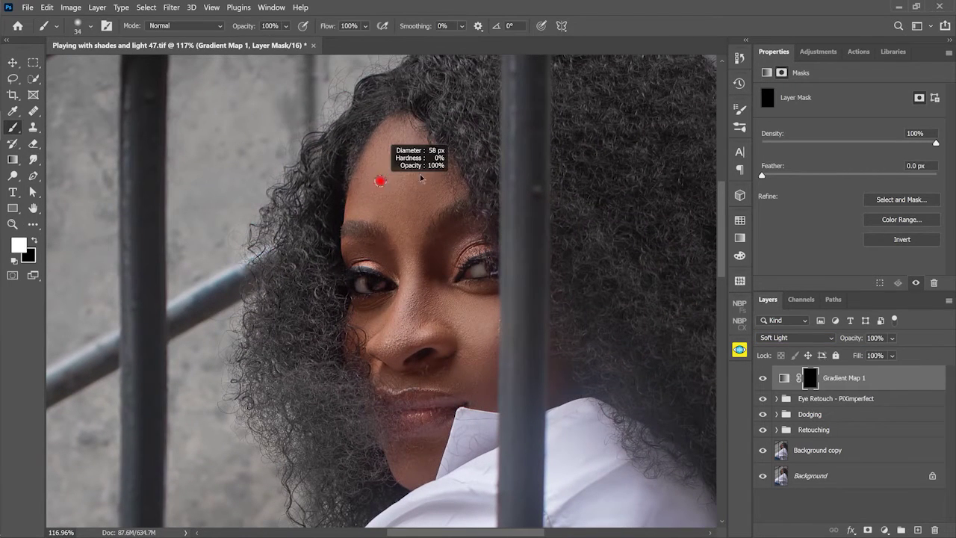
pyautogui.moveTo(374, 181)
pyautogui.mouseDown()
pyautogui.moveTo(351, 186)
pyautogui.moveTo(355, 153)
pyautogui.moveTo(396, 120)
pyautogui.mouseUp()
pyautogui.moveTo(446, 149)
pyautogui.mouseDown()
pyautogui.moveTo(447, 196)
pyautogui.moveTo(407, 243)
pyautogui.moveTo(448, 261)
pyautogui.moveTo(370, 254)
pyautogui.moveTo(433, 314)
pyautogui.moveTo(373, 321)
pyautogui.moveTo(388, 366)
pyautogui.moveTo(448, 373)
pyautogui.moveTo(497, 351)
pyautogui.mouseUp()
# Paint the toning beside the bar near the chin and along the chin
pyautogui.keyDown('alt'); pyautogui.rightClick(461, 314); pyautogui.keyUp('alt')
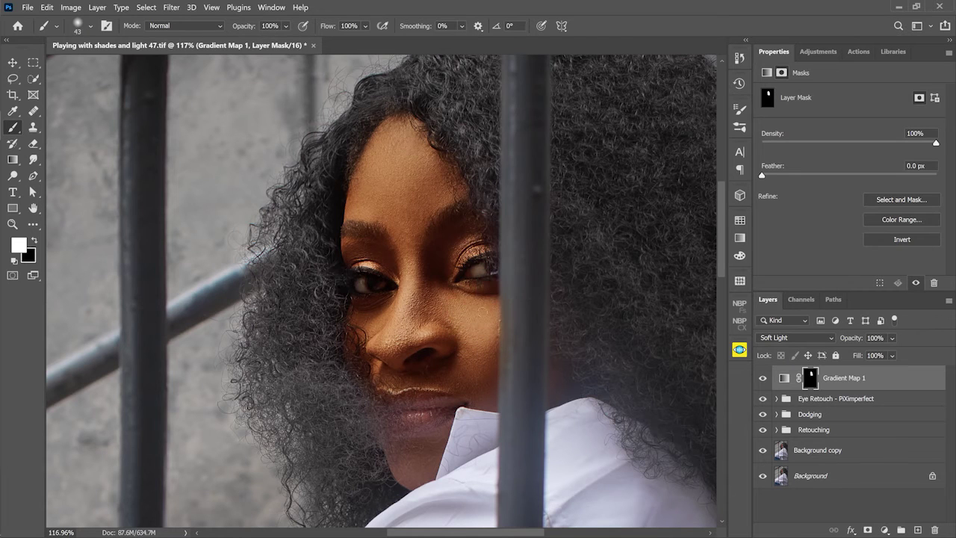
pyautogui.keyDown('alt'); pyautogui.rightClick(561, 375); pyautogui.keyUp('alt')
pyautogui.moveTo(555, 388)
pyautogui.mouseDown()
pyautogui.moveTo(572, 392)
pyautogui.moveTo(552, 358)
pyautogui.mouseUp()
pyautogui.moveTo(436, 444)
pyautogui.mouseDown()
pyautogui.moveTo(391, 452)
pyautogui.moveTo(406, 474)
pyautogui.moveTo(437, 448)
pyautogui.moveTo(407, 462)
pyautogui.mouseUp()
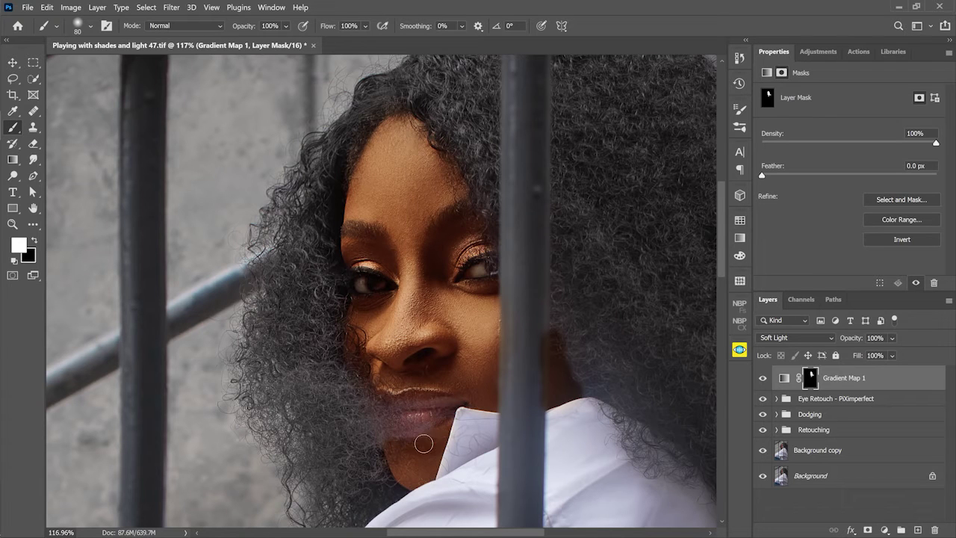
# Remove the toning from the lips and mask it along the bar's right edge
pyautogui.press('x')
pyautogui.moveTo(436, 407)
pyautogui.mouseDown()
pyautogui.moveTo(405, 405)
pyautogui.moveTo(443, 401)
pyautogui.moveTo(382, 401)
pyautogui.mouseUp()
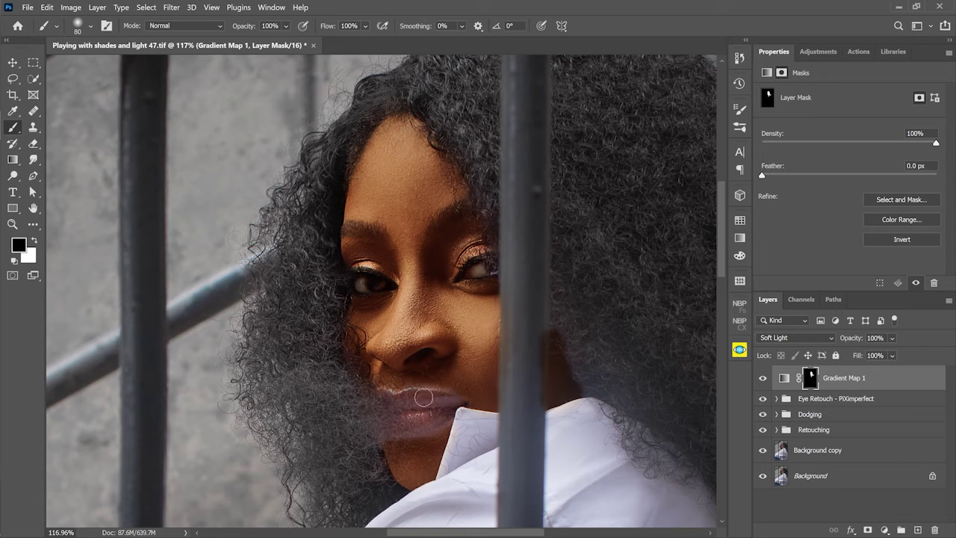
pyautogui.press('x')
pyautogui.moveTo(455, 378)
pyautogui.mouseDown()
pyautogui.moveTo(412, 372)
pyautogui.moveTo(384, 381)
pyautogui.mouseUp()
pyautogui.press('x')
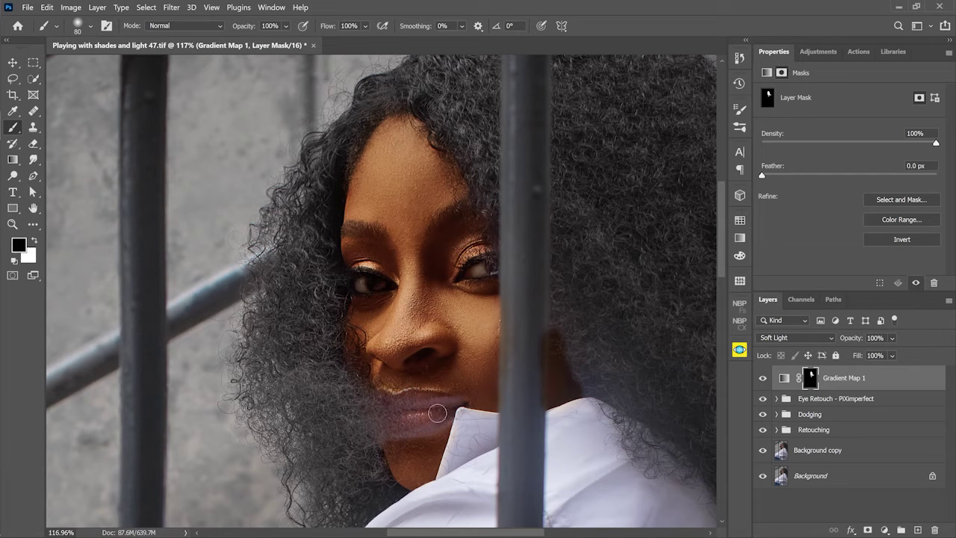
pyautogui.moveTo(438, 406)
pyautogui.mouseDown()
pyautogui.moveTo(390, 401)
pyautogui.moveTo(382, 420)
pyautogui.mouseUp()
pyautogui.press('x')
pyautogui.moveTo(439, 413)
pyautogui.mouseDown()
pyautogui.moveTo(433, 449)
pyautogui.moveTo(420, 450)
pyautogui.moveTo(440, 435)
pyautogui.moveTo(393, 452)
pyautogui.moveTo(435, 417)
pyautogui.mouseUp()
pyautogui.press('x')
pyautogui.moveTo(535, 327); pyautogui.dragTo(533, 386)
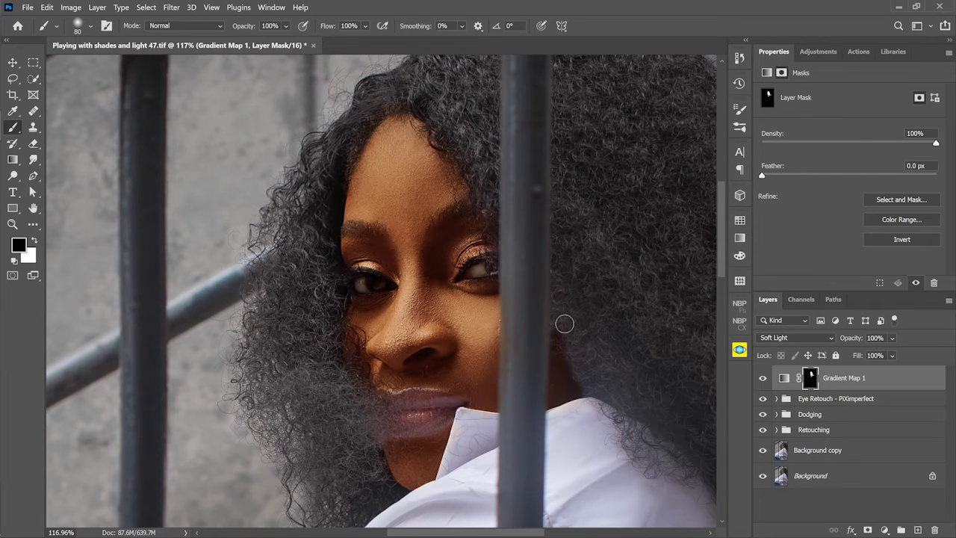
pyautogui.moveTo(566, 322)
pyautogui.mouseDown()
pyautogui.moveTo(587, 324)
pyautogui.moveTo(572, 323)
pyautogui.mouseUp()
# Refine the mask around the eyes, paint toning along the hairline, and zoom out
pyautogui.click(485, 270)
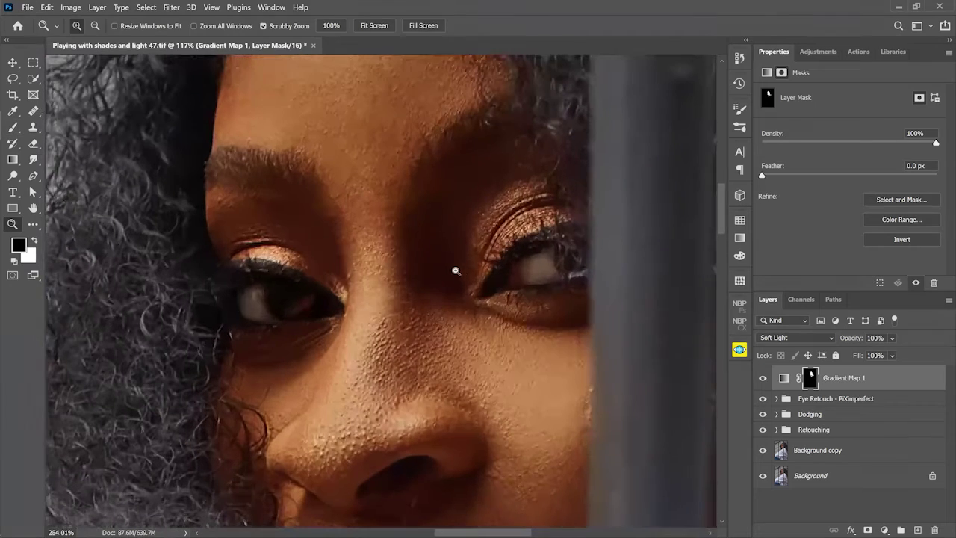
pyautogui.moveTo(513, 272)
pyautogui.mouseDown()
pyautogui.moveTo(564, 273)
pyautogui.moveTo(560, 249)
pyautogui.mouseUp()
pyautogui.moveTo(244, 297)
pyautogui.mouseDown()
pyautogui.moveTo(310, 310)
pyautogui.moveTo(287, 294)
pyautogui.moveTo(246, 293)
pyautogui.moveTo(309, 304)
pyautogui.mouseUp()
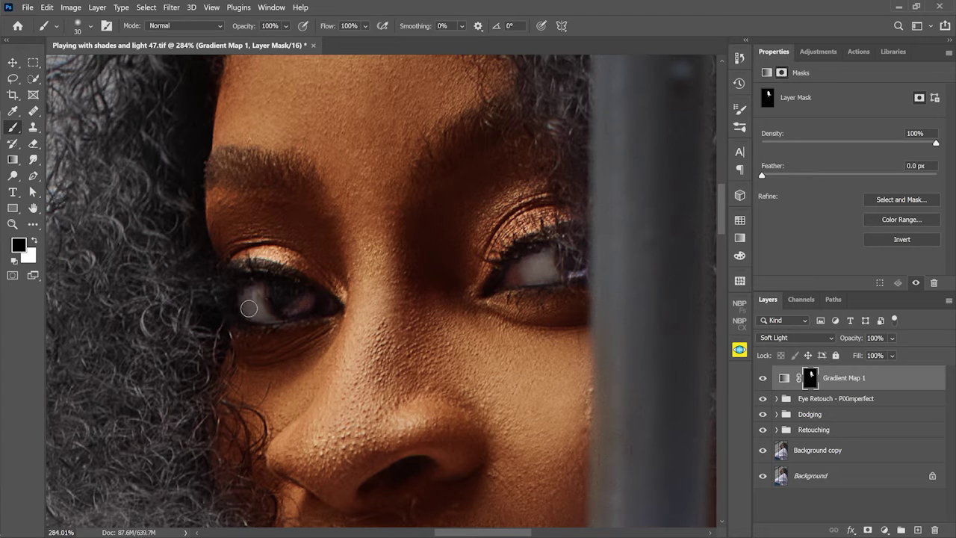
pyautogui.press('x')
pyautogui.press('x')
pyautogui.scroll(5, 310, 276)
pyautogui.keyDown('alt'); pyautogui.rightClick(256, 256); pyautogui.keyUp('alt')
pyautogui.moveTo(227, 296)
pyautogui.mouseDown()
pyautogui.moveTo(257, 189)
pyautogui.moveTo(316, 124)
pyautogui.moveTo(365, 101)
pyautogui.mouseUp()
pyautogui.press('x')
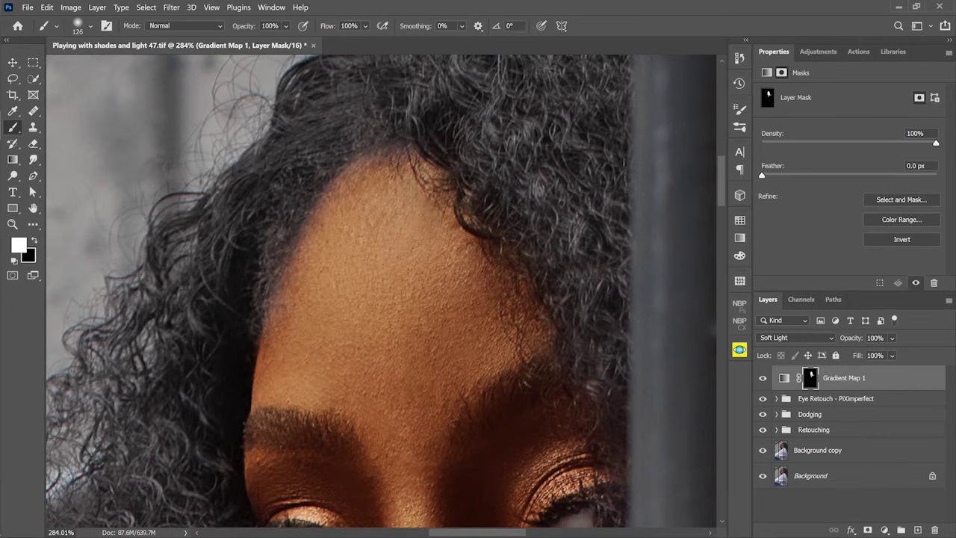
pyautogui.press('z')
pyautogui.moveTo(438, 310); pyautogui.dragTo(396, 102)
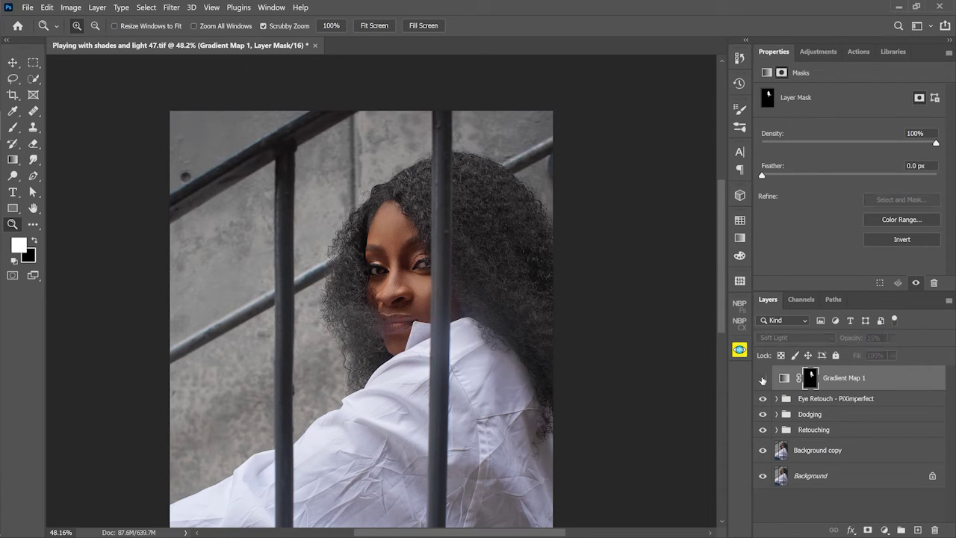
# Add a Curves layer set from the forehead skin tone and copy the Gradient Map face mask onto it
pyautogui.moveTo(414, 78); pyautogui.dragTo(399, 78)
pyautogui.click(884, 530)
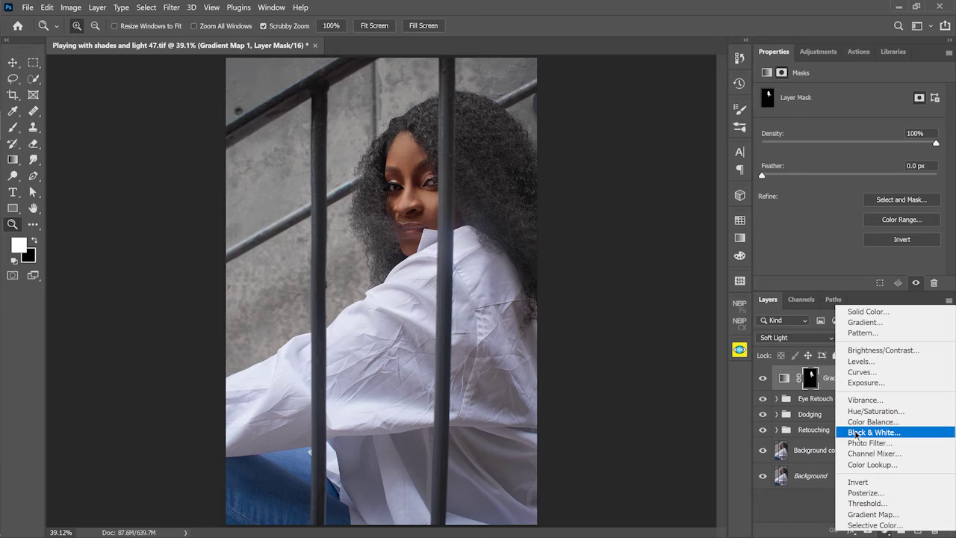
pyautogui.click(855, 377)
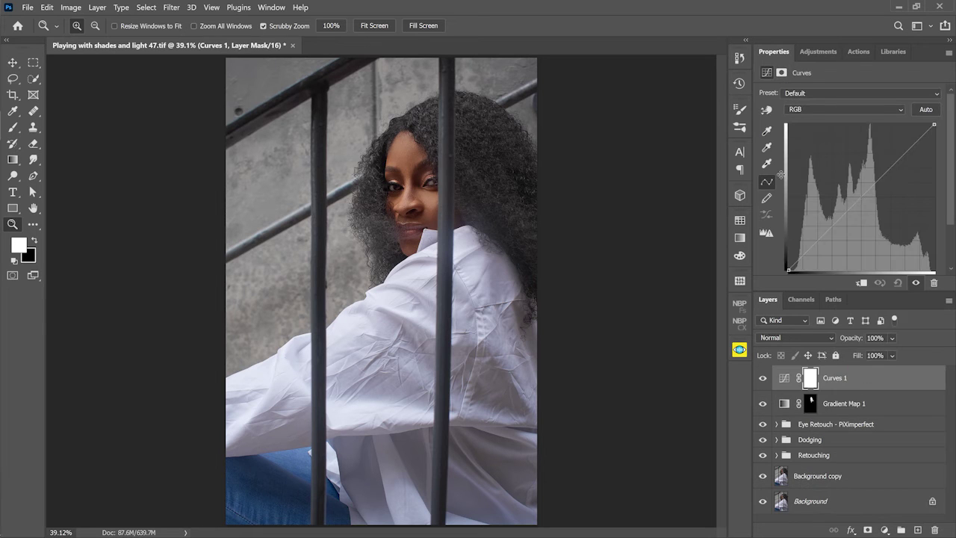
pyautogui.click(767, 109)
pyautogui.click(410, 161)
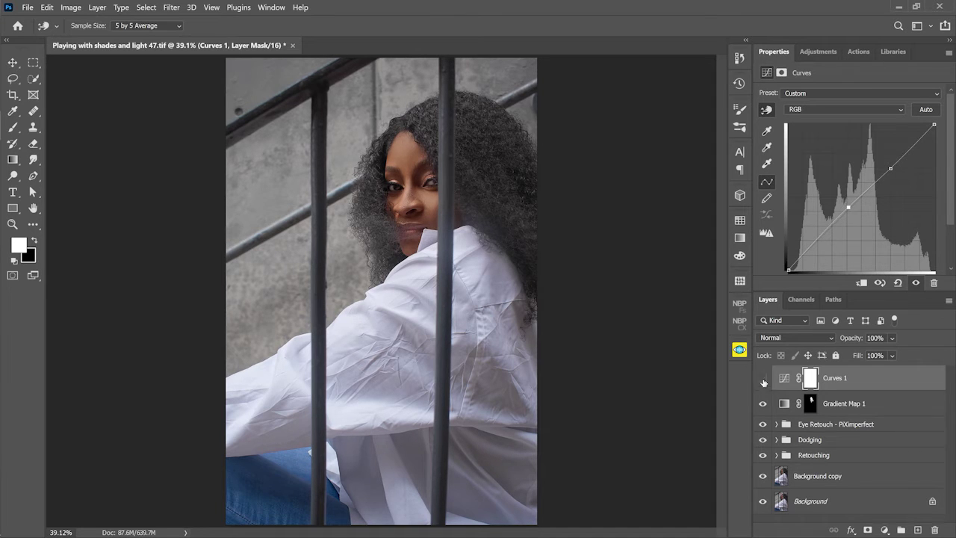
pyautogui.moveTo(811, 403); pyautogui.dragTo(810, 377)
pyautogui.click(491, 223)
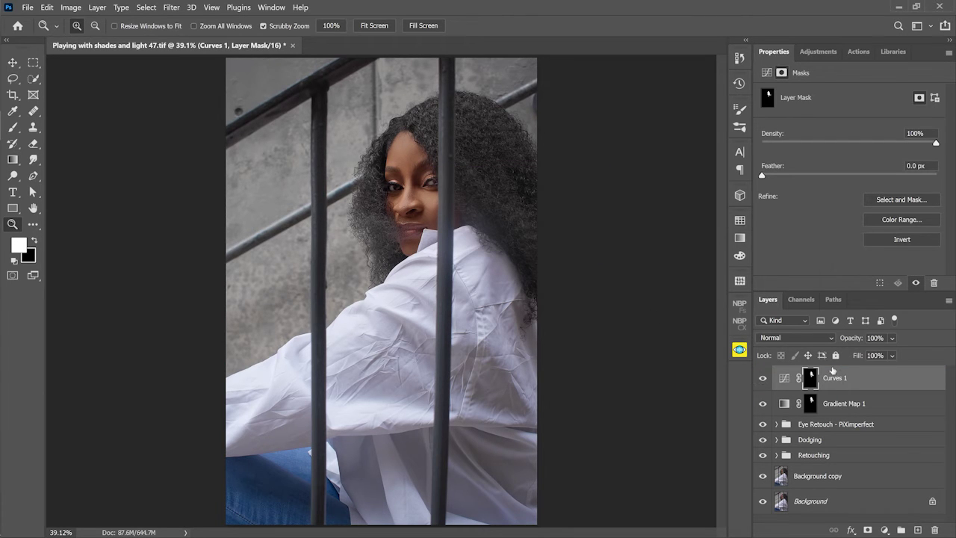
# Rename the Curves layer to 'Face lift'
pyautogui.doubleClick(839, 378)
pyautogui.write('Face lift')
pyautogui.press('Return')
pyautogui.click(809, 379)
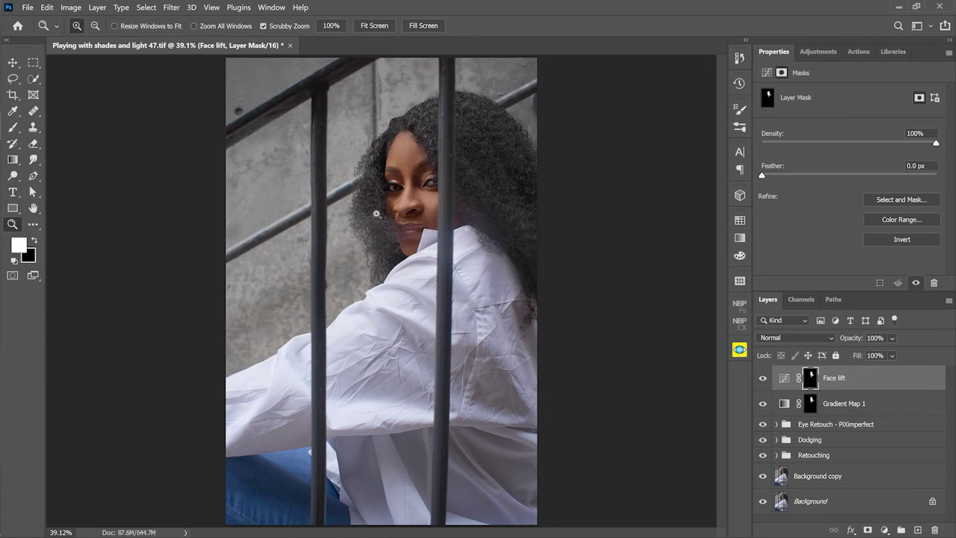
pyautogui.press('b')
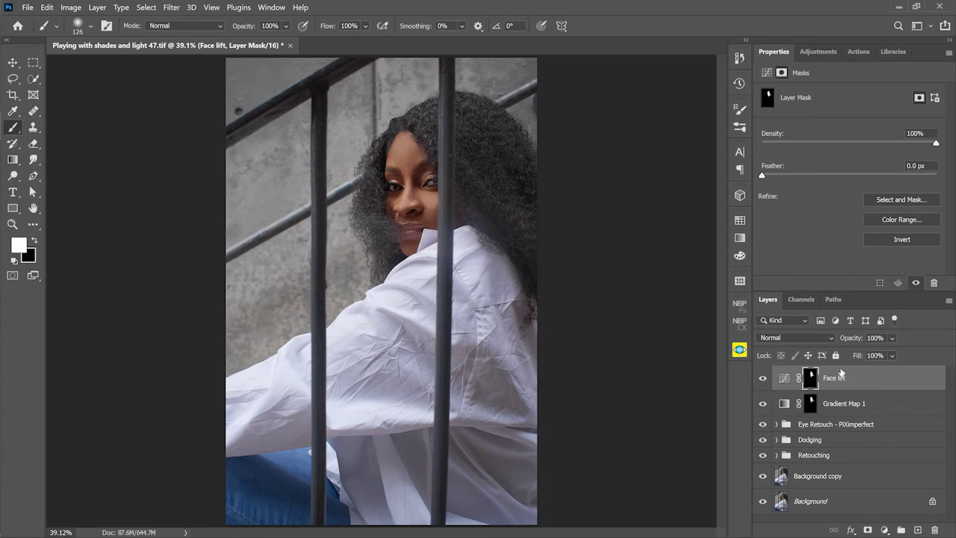
# Compare the face with and without the curve change in History, keeping the adjustment
pyautogui.click(786, 378)
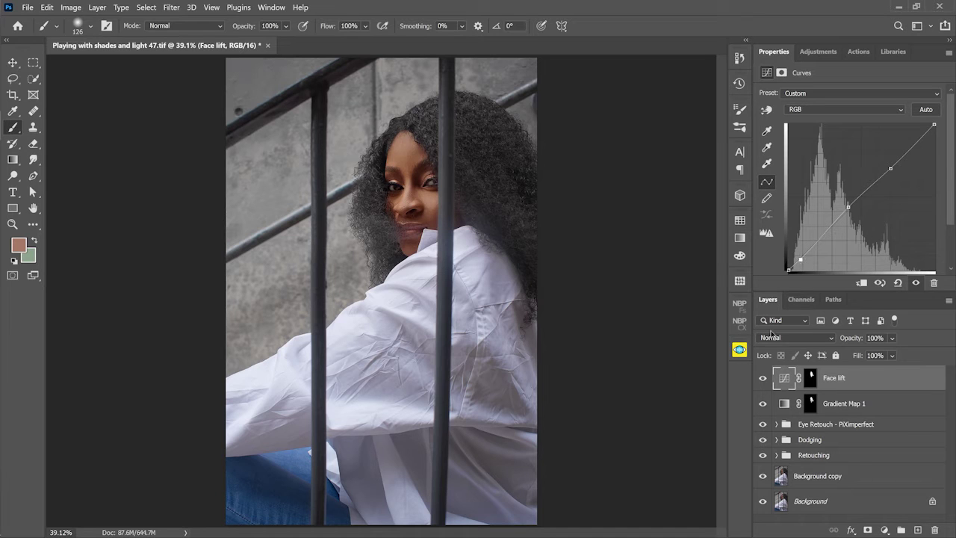
pyautogui.click(739, 83)
pyautogui.click(660, 94)
pyautogui.click(659, 109)
pyautogui.click(647, 93)
pyautogui.click(621, 106)
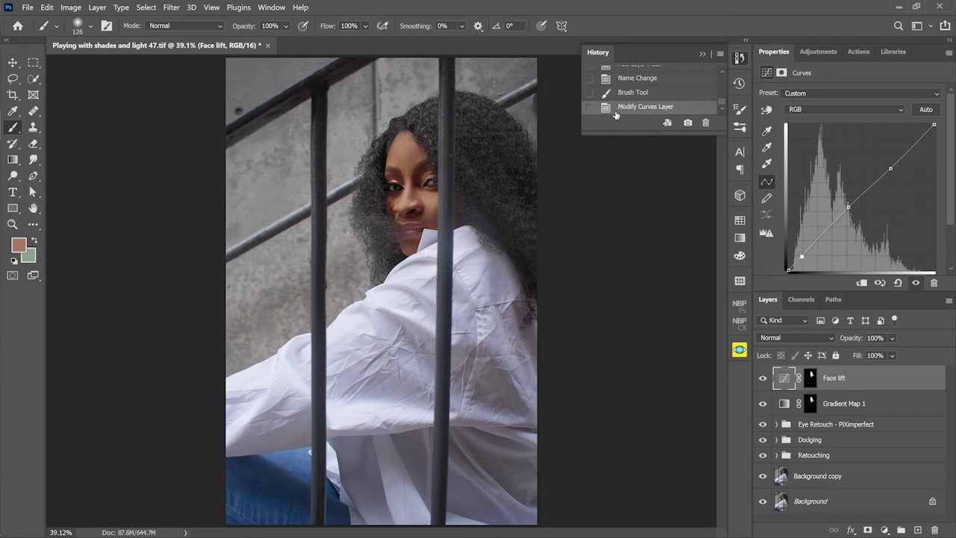
pyautogui.click(630, 95)
pyautogui.click(631, 107)
pyautogui.click(700, 56)
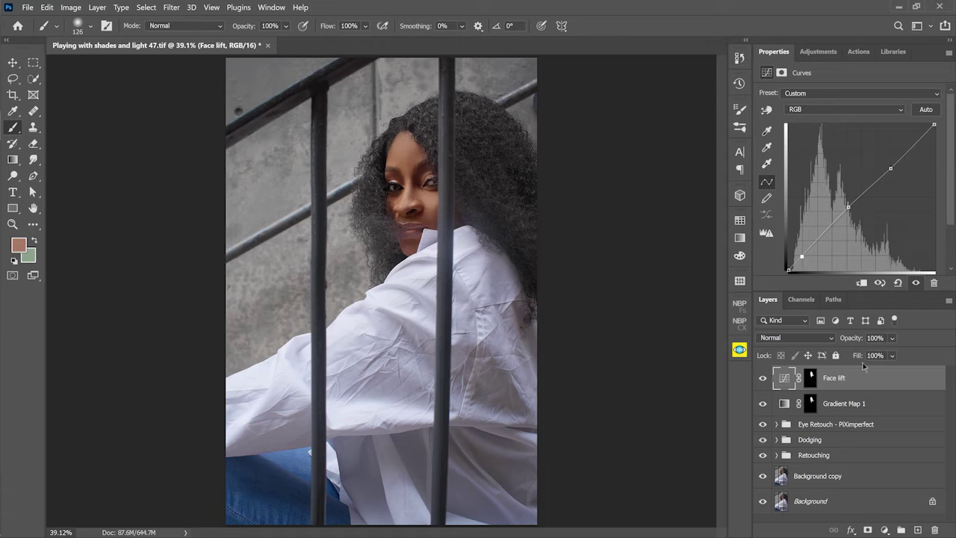
# Group Face lift and Gradient Map 1 into a group named 'Skin toning'
pyautogui.keyDown('shift'); pyautogui.click(884, 409); pyautogui.keyUp('shift')
pyautogui.hotkey('ctrl', 'g')
pyautogui.doubleClick(809, 372)
pyautogui.write('Skin toning')
pyautogui.press('Return')
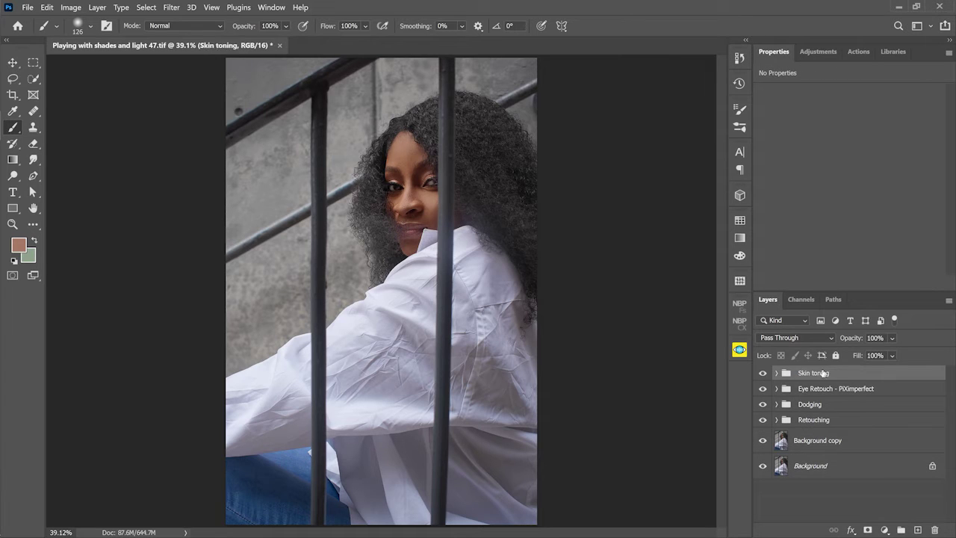
# Review the Skin toning layers, stamp visible edits into merged Layer 4, and open frequency separation
pyautogui.click(777, 372)
pyautogui.click(820, 393)
pyautogui.click(820, 419)
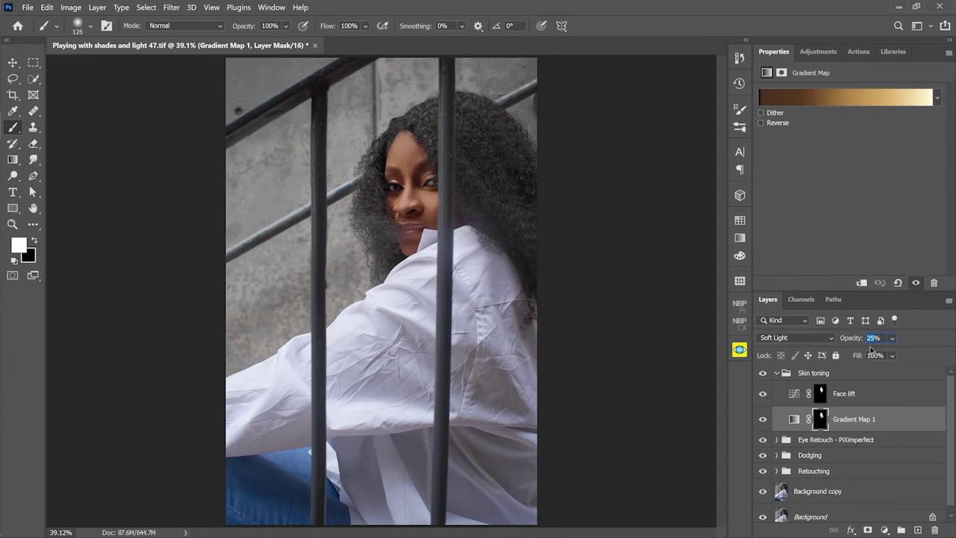
pyautogui.scroll(-1, 764, 417)
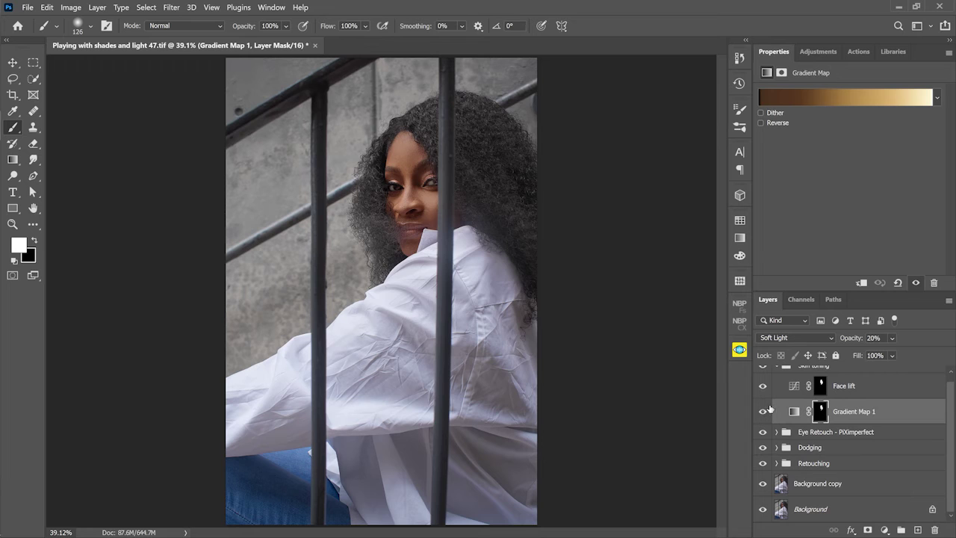
pyautogui.scroll(1, 787, 384)
pyautogui.click(777, 372)
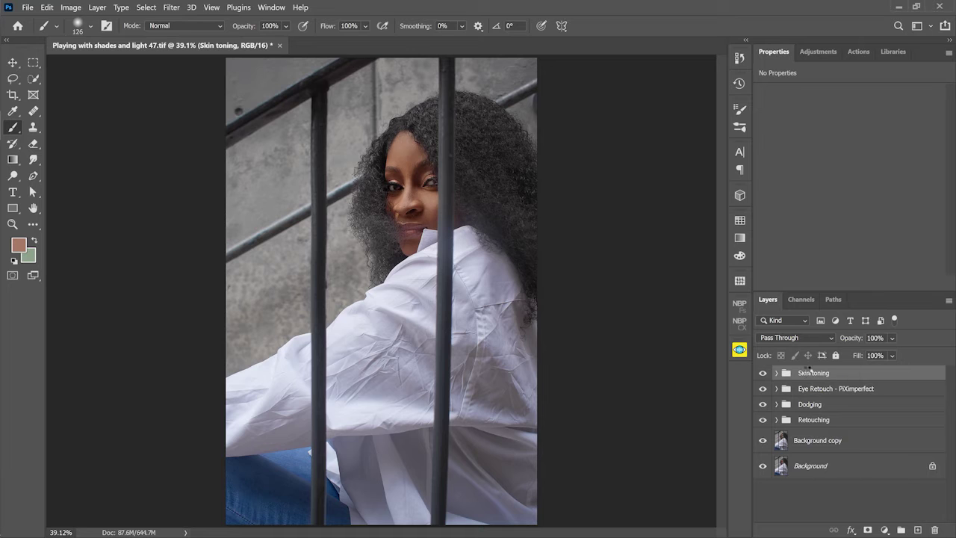
pyautogui.hotkey('ctrl', 'alt', 'shift', 'e')
pyautogui.click(739, 305)
# Apply the M/8 frequency separation preset, then pick stamped Layer 4 for cloning with the group hidden
pyautogui.click(698, 401)
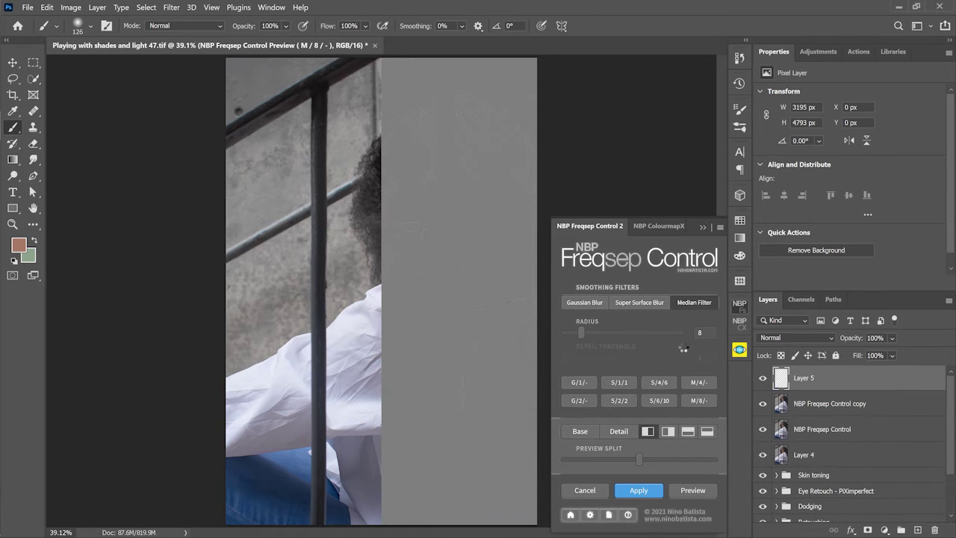
pyautogui.click(638, 490)
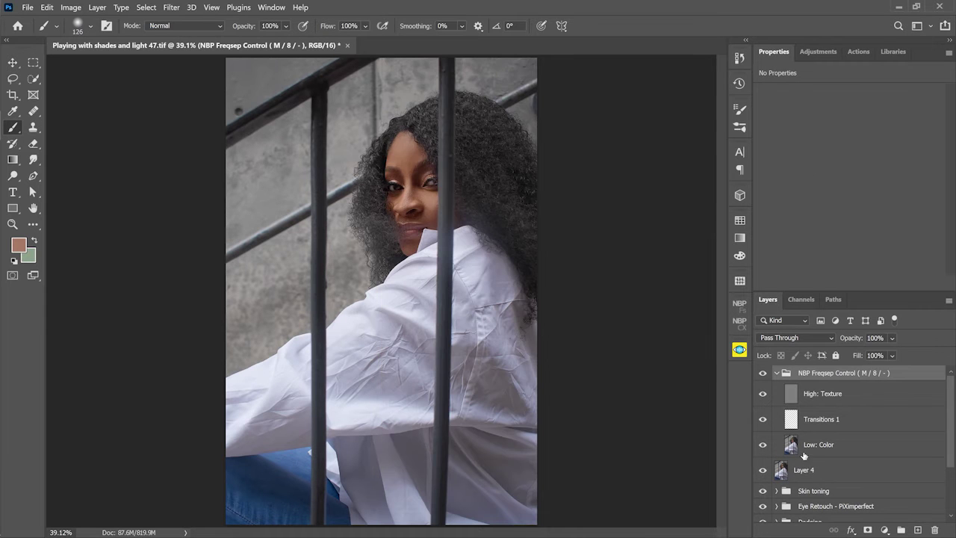
pyautogui.click(805, 426)
pyautogui.click(799, 472)
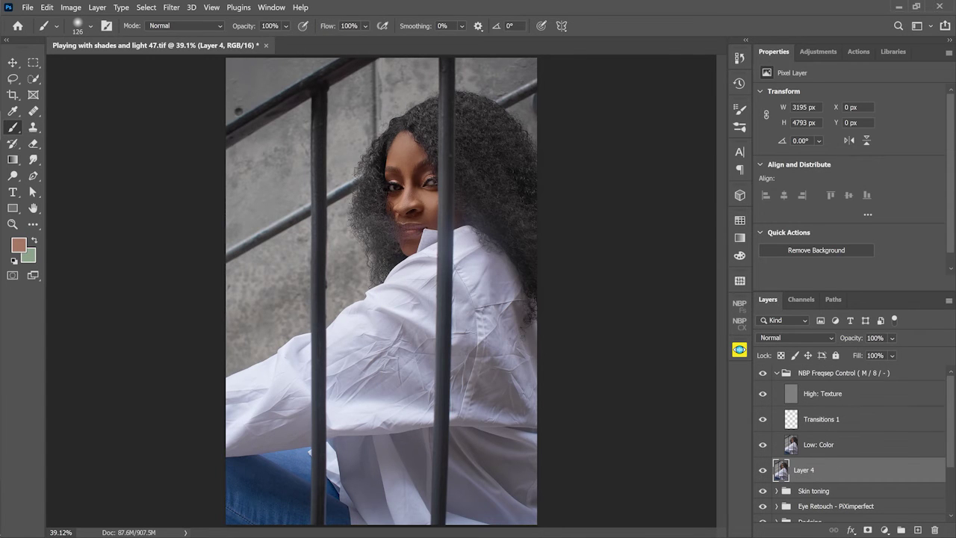
pyautogui.scroll(5, 366, 344)
pyautogui.press('s')
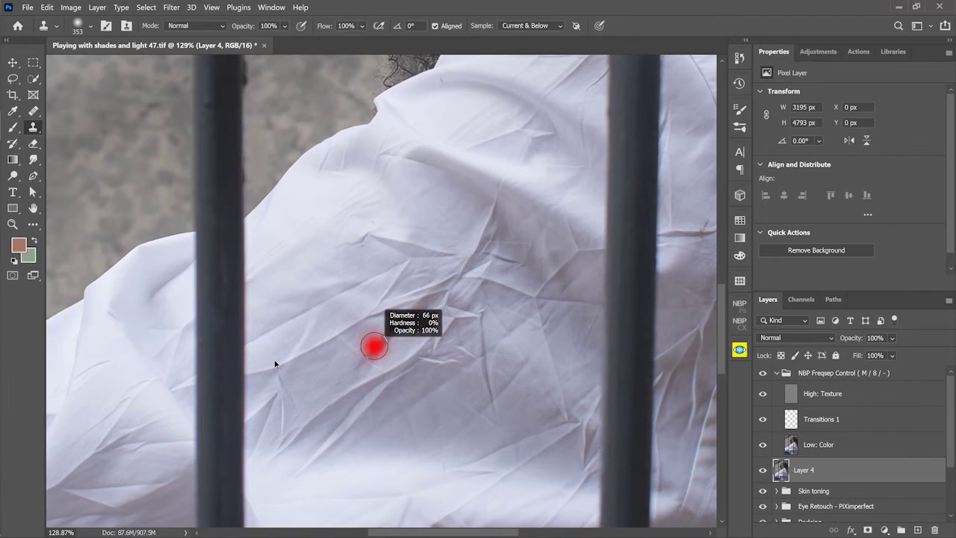
pyautogui.click(762, 374)
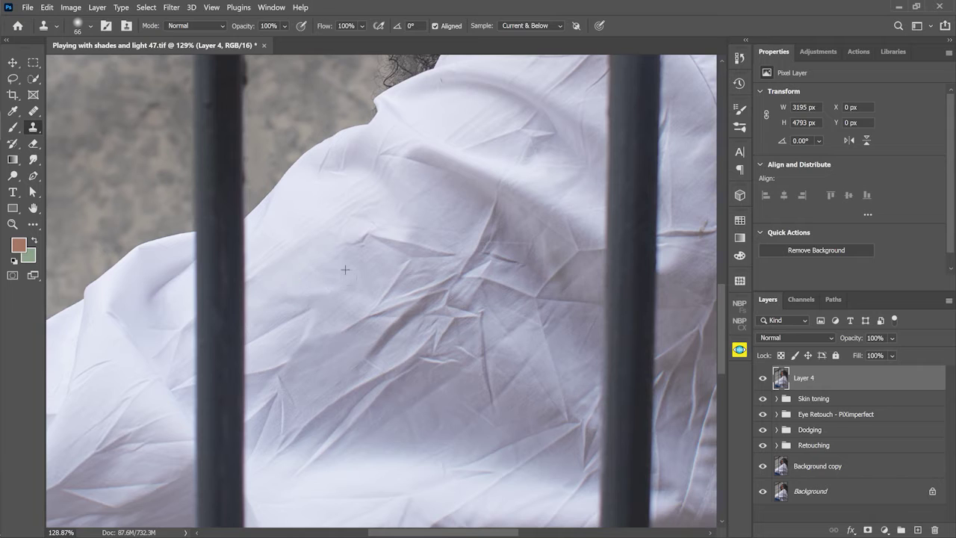
# Clone out the small blemish and dark spot on the shirt with a 32 px brush
pyautogui.moveTo(281, 339); pyautogui.dragTo(280, 337)
pyautogui.moveTo(271, 326); pyautogui.dragTo(280, 326)
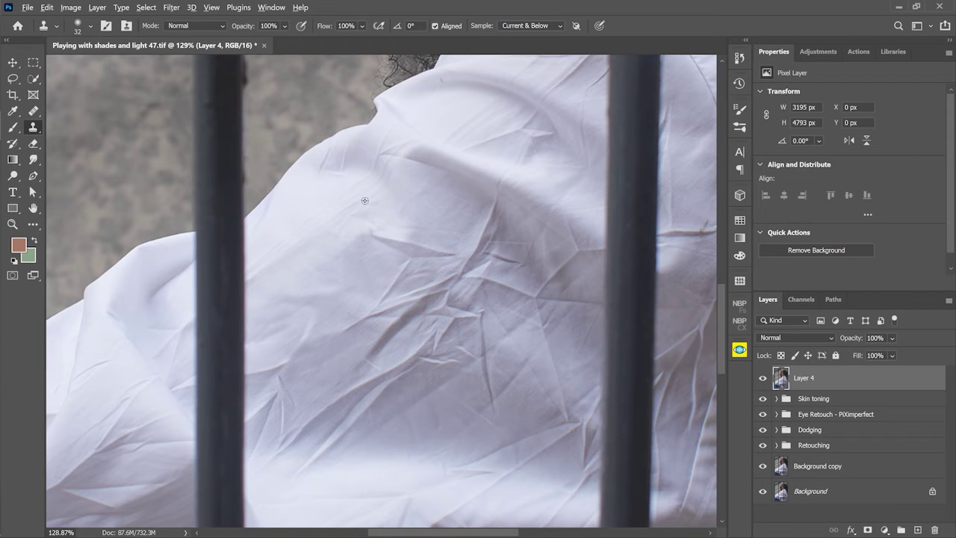
pyautogui.click(381, 237)
pyautogui.moveTo(383, 239); pyautogui.dragTo(410, 240)
pyautogui.keyDown('alt'); pyautogui.rightClick(426, 239); pyautogui.keyUp('alt')
pyautogui.write('50')
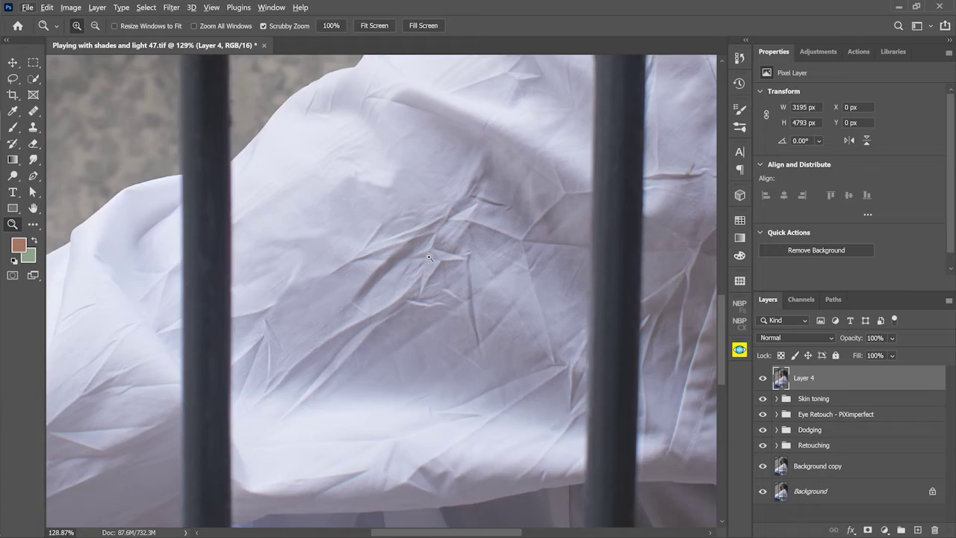
# At 150% zoom, clone over the crease highlights across the middle of the shirt
pyautogui.moveTo(490, 249); pyautogui.dragTo(583, 249)
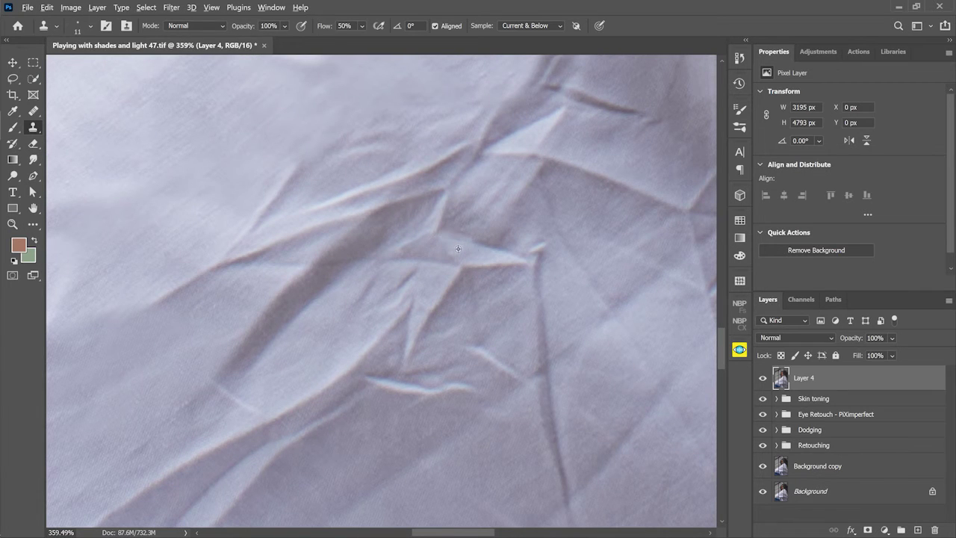
pyautogui.moveTo(478, 236); pyautogui.dragTo(502, 236)
pyautogui.moveTo(514, 284)
pyautogui.mouseDown()
pyautogui.moveTo(456, 278)
pyautogui.moveTo(426, 303)
pyautogui.moveTo(351, 302)
pyautogui.mouseUp()
pyautogui.moveTo(427, 298); pyautogui.dragTo(471, 299)
pyautogui.moveTo(448, 321)
pyautogui.mouseDown()
pyautogui.moveTo(466, 300)
pyautogui.moveTo(486, 300)
pyautogui.moveTo(440, 338)
pyautogui.moveTo(443, 320)
pyautogui.moveTo(407, 353)
pyautogui.moveTo(371, 367)
pyautogui.moveTo(337, 406)
pyautogui.moveTo(409, 386)
pyautogui.moveTo(375, 392)
pyautogui.mouseUp()
pyautogui.hscroll(3, 374, 393)
pyautogui.moveTo(489, 379); pyautogui.dragTo(463, 379)
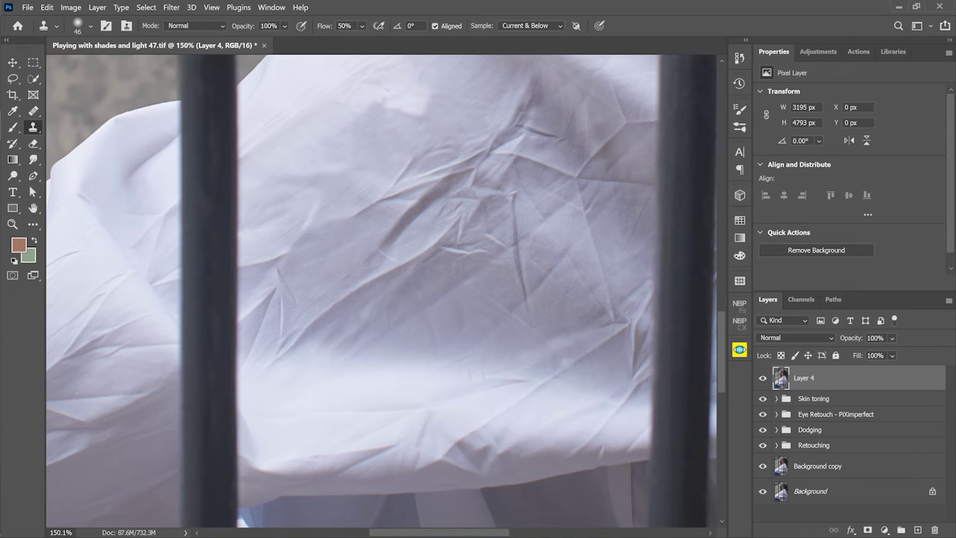
pyautogui.moveTo(366, 291)
pyautogui.mouseDown()
pyautogui.moveTo(369, 278)
pyautogui.moveTo(316, 336)
pyautogui.moveTo(294, 341)
pyautogui.mouseUp()
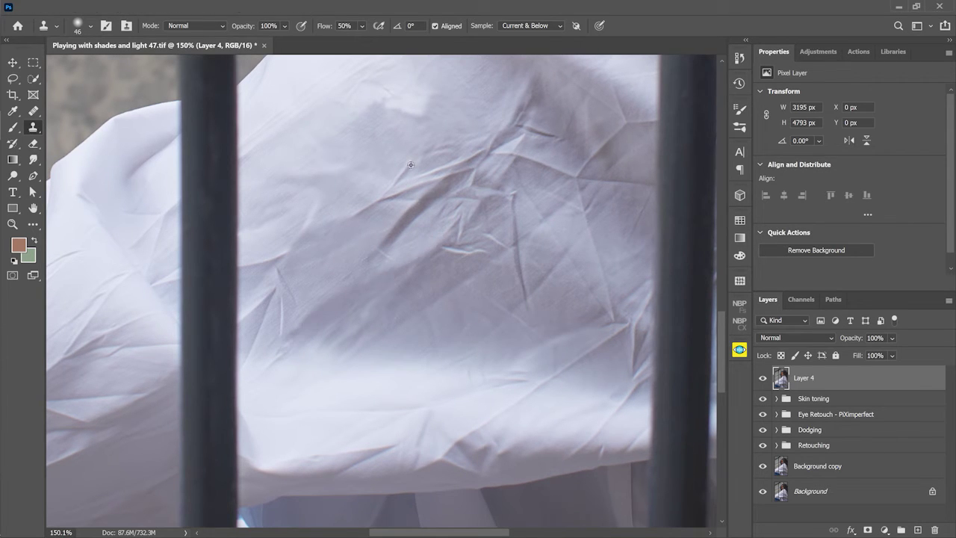
pyautogui.hscroll(2, 551, 305)
# Check the whole photo, zoom to 87% on the sleeve, and set cloning to Darken mode
pyautogui.press('z')
pyautogui.hotkey('ctrl', '0')
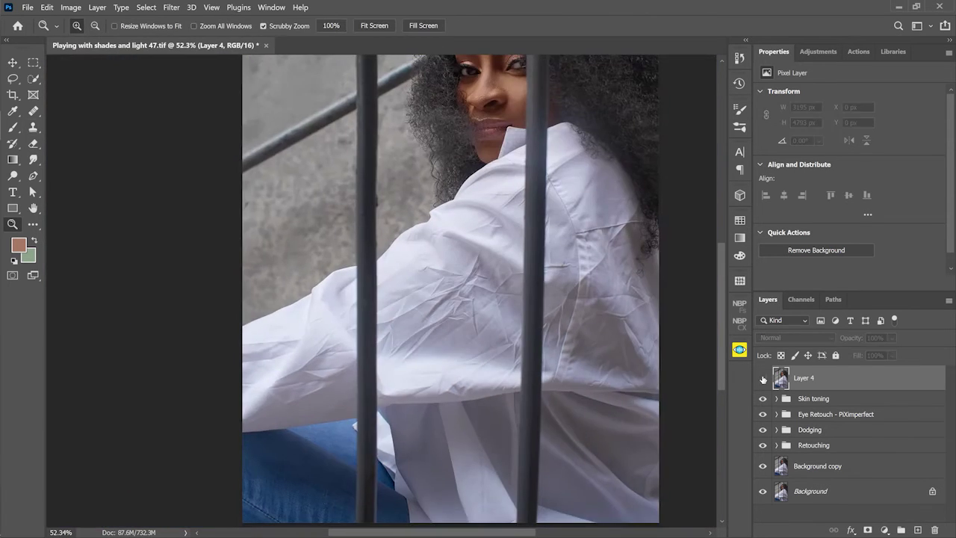
pyautogui.moveTo(415, 336)
pyautogui.mouseDown()
pyautogui.moveTo(479, 308)
pyautogui.moveTo(411, 299)
pyautogui.moveTo(448, 328)
pyautogui.moveTo(371, 278)
pyautogui.moveTo(471, 306)
pyautogui.moveTo(516, 351)
pyautogui.mouseUp()
pyautogui.press('s')
pyautogui.press('z')
pyautogui.hotkey('ctrl', '0')
pyautogui.moveTo(441, 349); pyautogui.dragTo(477, 348)
pyautogui.press('s')
pyautogui.click(195, 26)
pyautogui.click(179, 72)
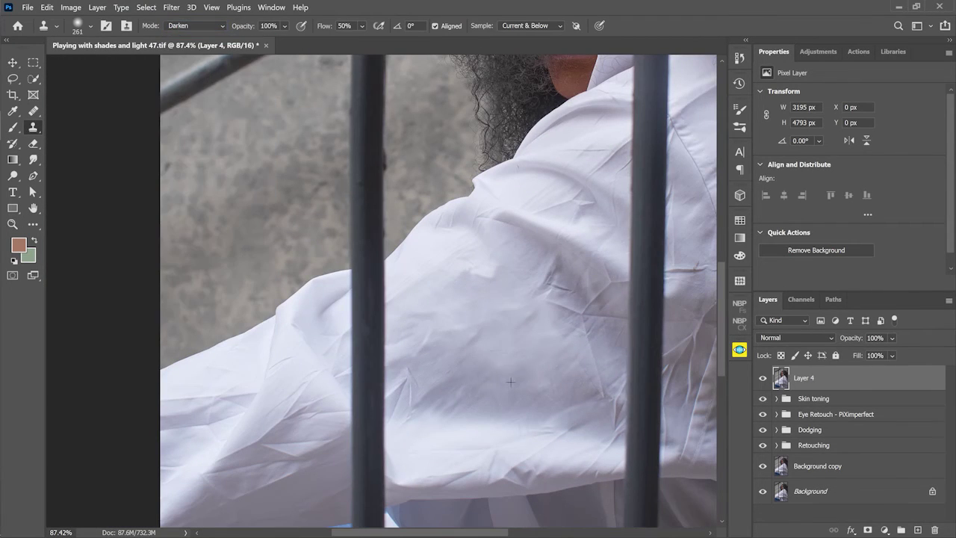
pyautogui.press('z')
pyautogui.moveTo(567, 351); pyautogui.dragTo(523, 351)
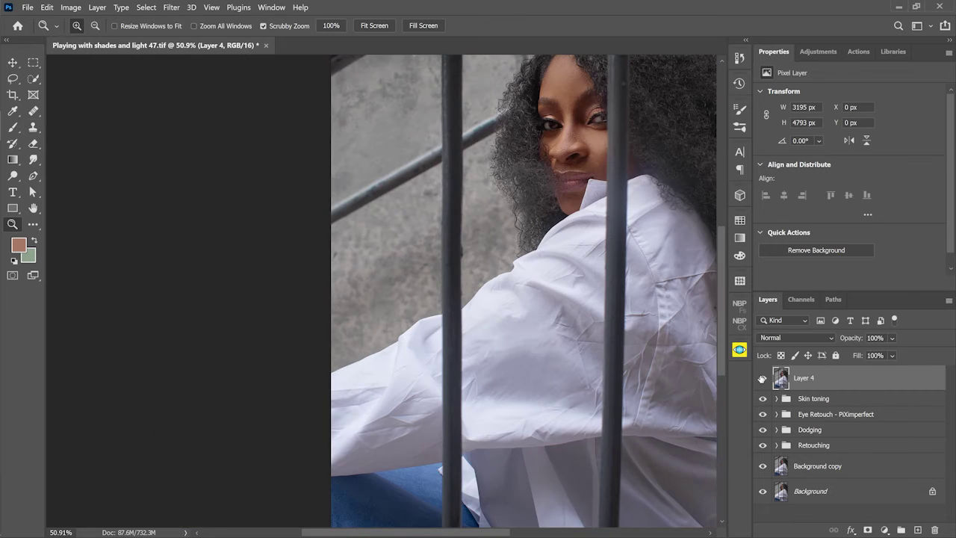
# Apply the M/8 frequency separation and set the brush to 20% opacity and 20% flow
pyautogui.click(739, 306)
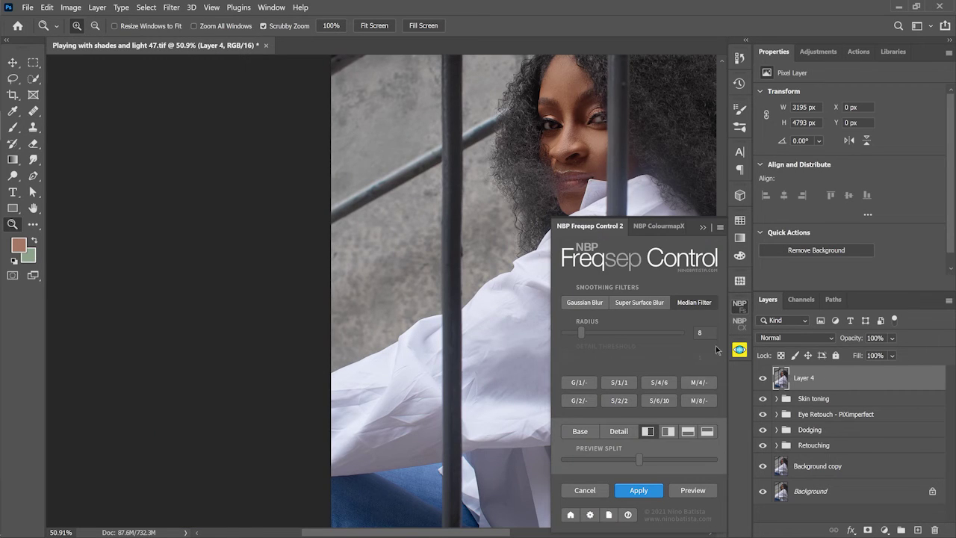
pyautogui.click(697, 399)
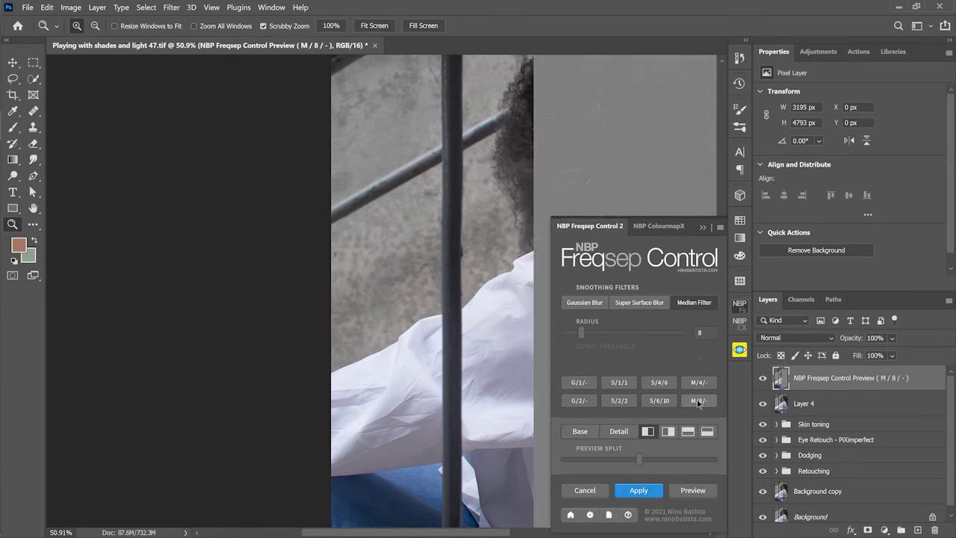
pyautogui.click(650, 492)
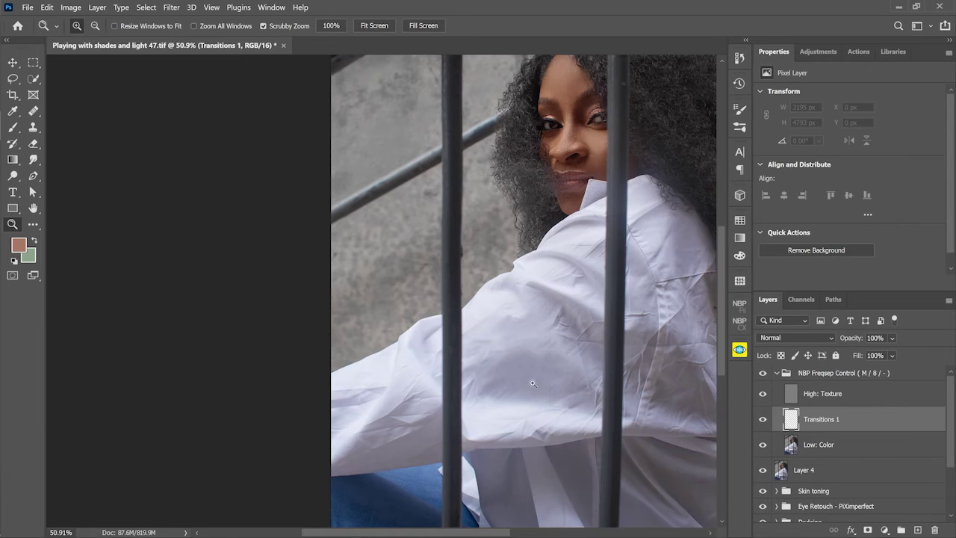
pyautogui.scroll(4, 548, 379)
pyautogui.moveTo(548, 378); pyautogui.dragTo(519, 392)
pyautogui.press('b')
pyautogui.press('2')
pyautogui.click(343, 25)
pyautogui.write('20')
pyautogui.press('Return')
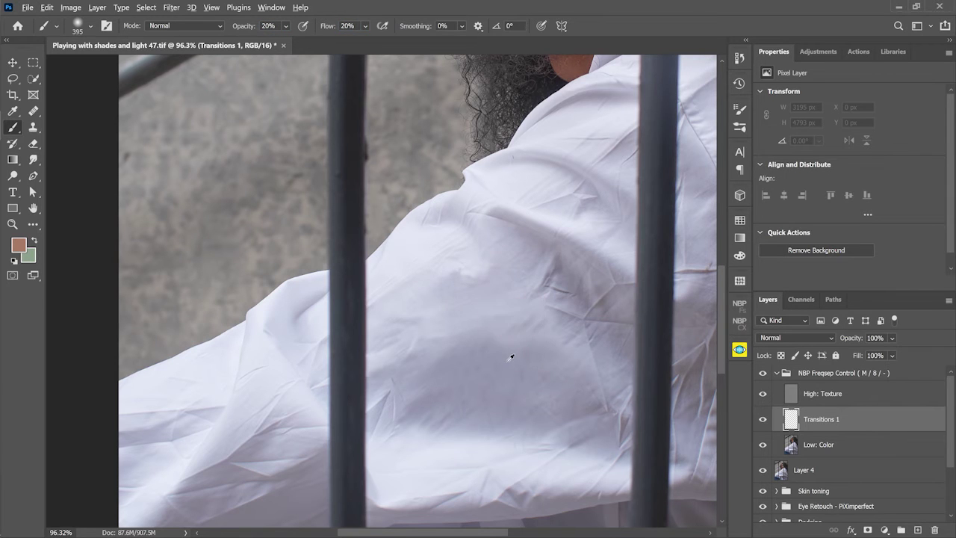
# Paint sampled lavender and lighter shirt tones softly over the shirt folds
pyautogui.keyDown('alt'); pyautogui.click(509, 356); pyautogui.keyUp('alt')
pyautogui.moveTo(496, 443)
pyautogui.mouseDown()
pyautogui.moveTo(447, 303)
pyautogui.moveTo(448, 265)
pyautogui.mouseUp()
pyautogui.moveTo(476, 444); pyautogui.dragTo(540, 453)
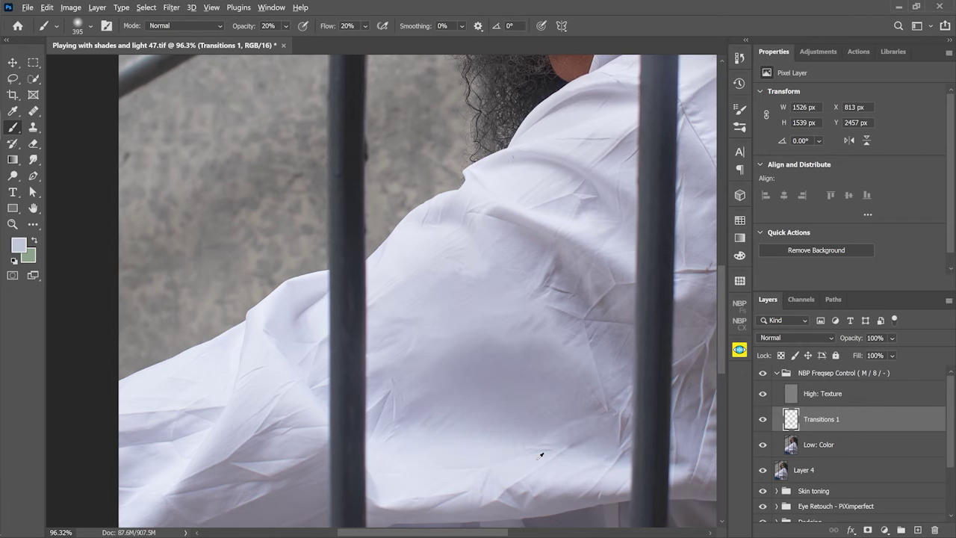
pyautogui.keyDown('alt'); pyautogui.click(565, 341); pyautogui.keyUp('alt')
pyautogui.keyDown('alt'); pyautogui.click(438, 250); pyautogui.keyUp('alt')
pyautogui.moveTo(438, 250); pyautogui.dragTo(519, 171)
pyautogui.press('z')
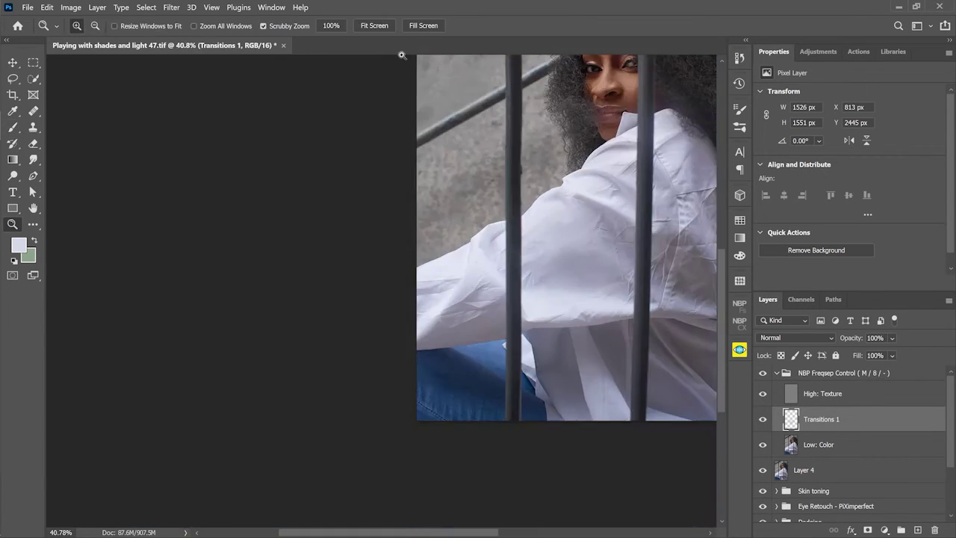
# Group NBP Freqsep Control with Layer 1 as 'Shirt straightening' and lower its opacity to 86%
pyautogui.click(374, 26)
pyautogui.click(777, 373)
pyautogui.keyDown('shift'); pyautogui.click(809, 393); pyautogui.keyUp('shift')
pyautogui.hotkey('ctrl', 'g')
pyautogui.doubleClick(809, 373)
pyautogui.write('Shirt st')
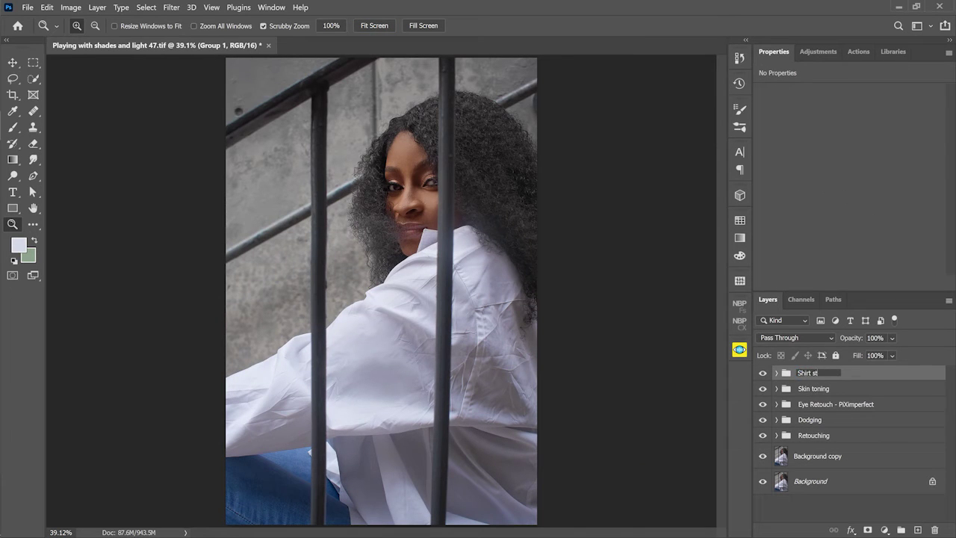
pyautogui.write('raightening')
pyautogui.press('Return')
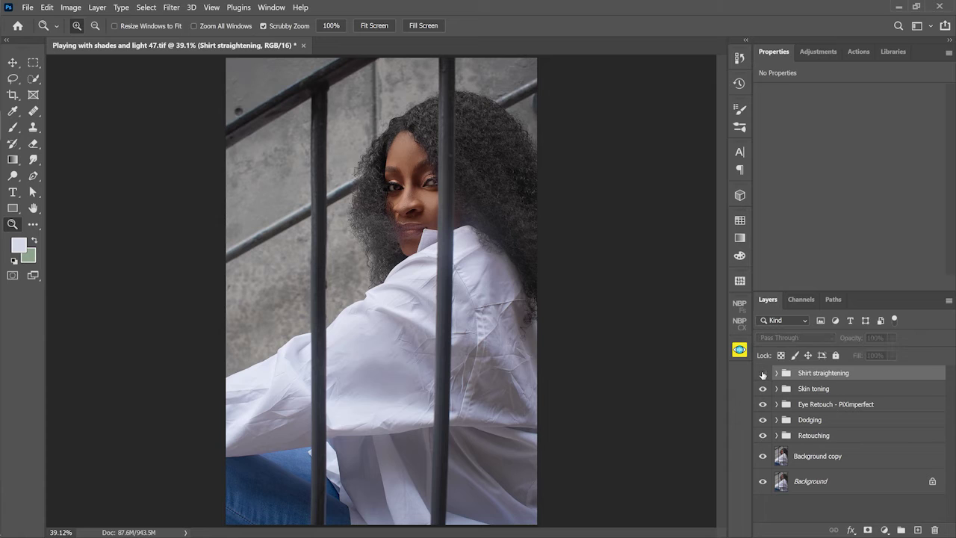
pyautogui.click(762, 373)
pyautogui.click(763, 373)
pyautogui.moveTo(852, 338); pyautogui.dragTo(829, 347)
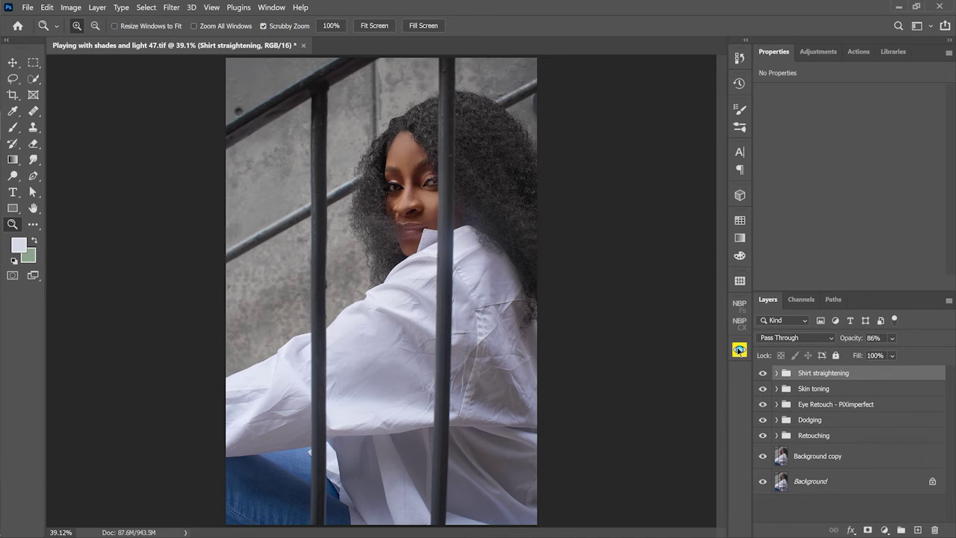
# Add a Selective Color adjustment, shifting cyan in the Reds and adding cyan to the Yellows
pyautogui.click(885, 531)
pyautogui.click(881, 523)
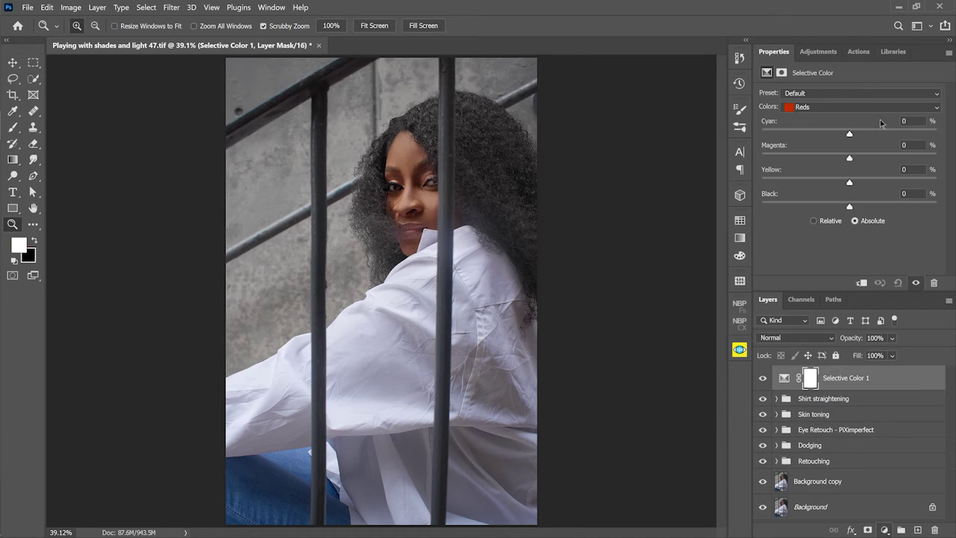
pyautogui.moveTo(849, 133); pyautogui.dragTo(847, 193)
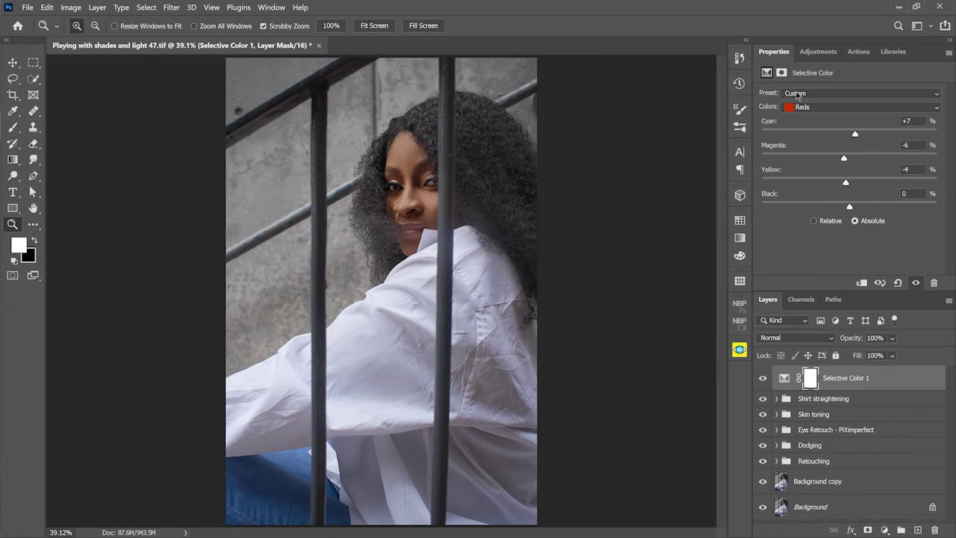
pyautogui.click(799, 107)
pyautogui.click(803, 118)
pyautogui.moveTo(850, 133); pyautogui.dragTo(839, 187)
# Add cyan to the Blues with their magenta reset to 0, then return to Yellows
pyautogui.click(813, 107)
pyautogui.click(809, 138)
pyautogui.click(805, 110)
pyautogui.click(808, 158)
pyautogui.moveTo(850, 133); pyautogui.dragTo(839, 189)
pyautogui.click(906, 145)
pyautogui.write('0')
pyautogui.hotkey('alt', '2')
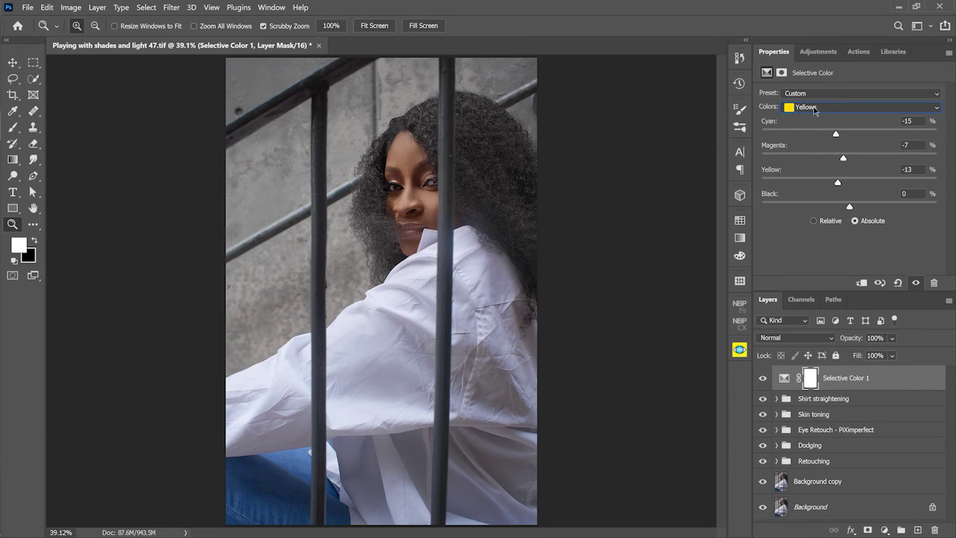
pyautogui.click(859, 107)
pyautogui.click(810, 243)
# Add a second Selective Color with an inverted mask, painting the face back in at 100% brush
pyautogui.click(885, 530)
pyautogui.click(889, 526)
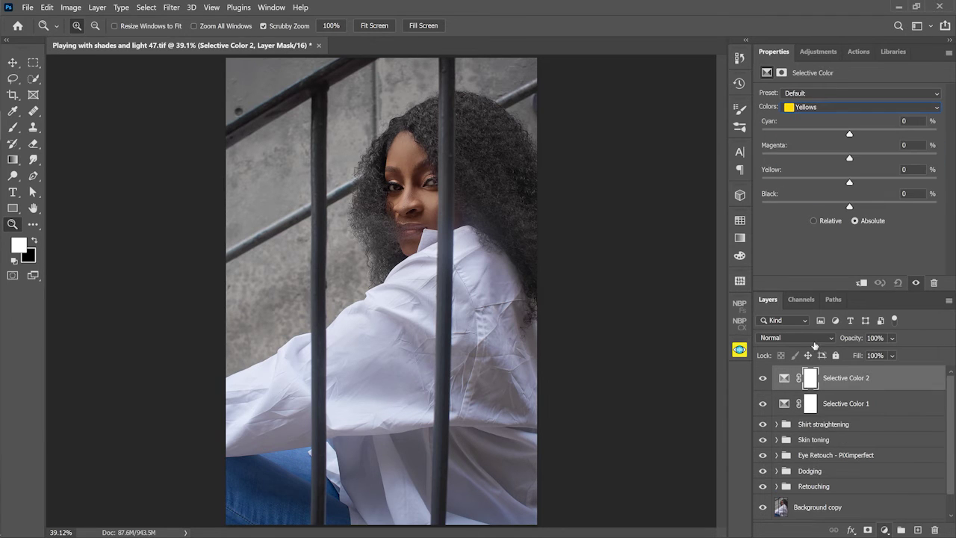
pyautogui.click(811, 378)
pyautogui.hotkey('ctrl', 'i')
pyautogui.press('b')
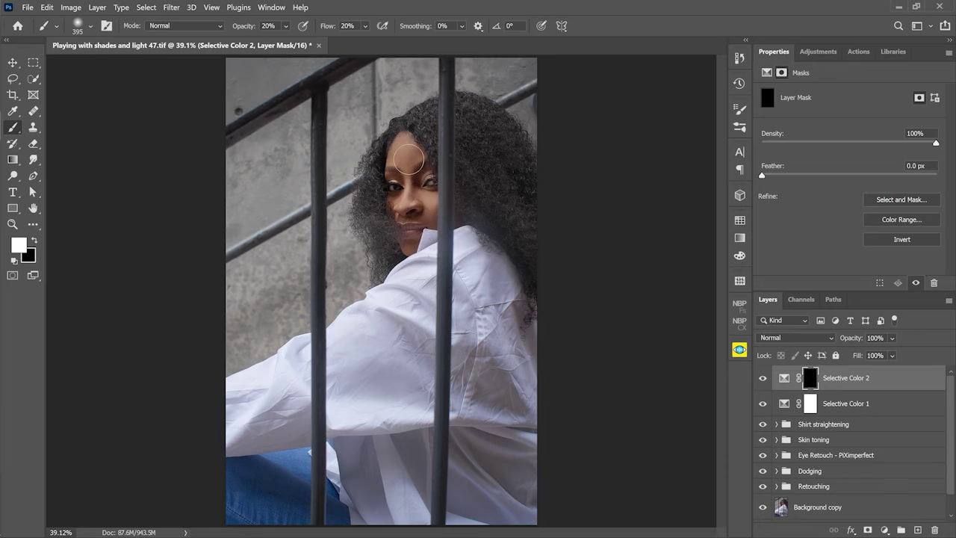
pyautogui.moveTo(246, 26); pyautogui.dragTo(321, 28)
pyautogui.moveTo(327, 27); pyautogui.dragTo(388, 27)
pyautogui.moveTo(414, 212); pyautogui.dragTo(471, 206)
pyautogui.keyDown('alt'); pyautogui.rightClick(471, 211); pyautogui.keyUp('alt')
# Reduce cyan and yellow in the skin's Reds and set the Yellows to +10/+5/+5
pyautogui.click(785, 378)
pyautogui.click(868, 106)
pyautogui.click(876, 138)
pyautogui.moveTo(851, 136)
pyautogui.mouseDown()
pyautogui.moveTo(839, 145)
pyautogui.moveTo(857, 168)
pyautogui.moveTo(842, 137)
pyautogui.mouseUp()
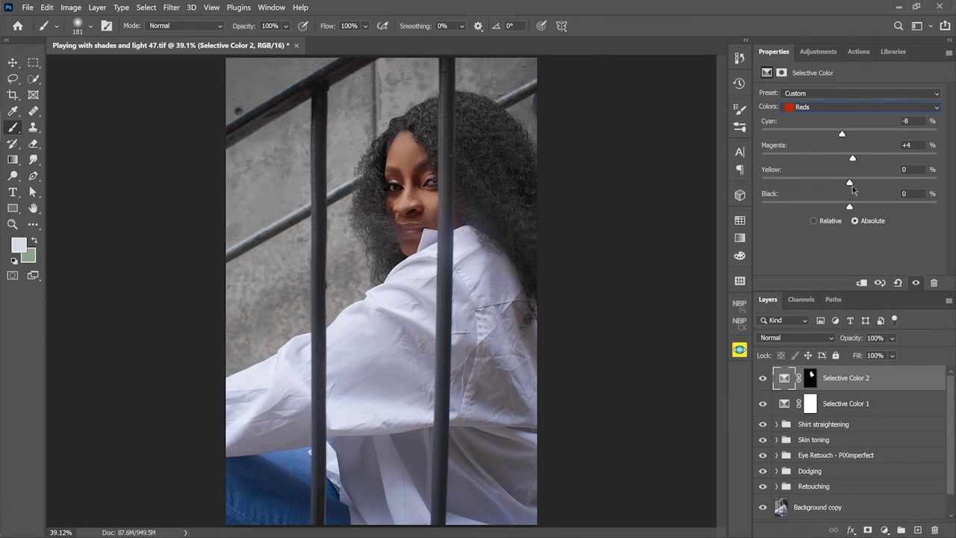
pyautogui.moveTo(853, 183); pyautogui.dragTo(842, 189)
pyautogui.click(859, 107)
pyautogui.click(803, 131)
pyautogui.moveTo(849, 135); pyautogui.dragTo(867, 184)
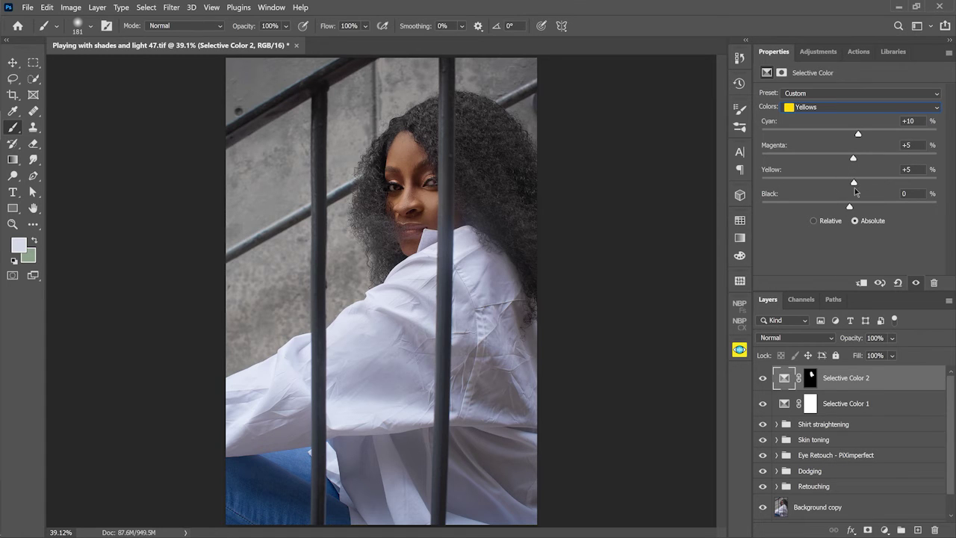
# Rename the Selective Color layers to 'Skin color grade' and 'Overall colorgrade'
pyautogui.doubleClick(839, 377)
pyautogui.write('Skin color grade')
pyautogui.doubleClick(836, 404)
pyautogui.write('Overall')
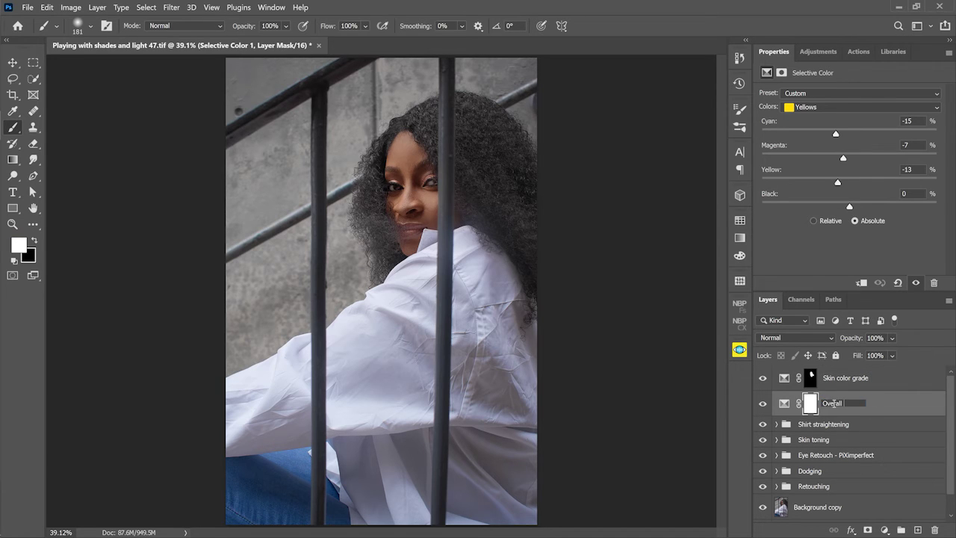
pyautogui.write(' colorgrade')
pyautogui.press('Return')
pyautogui.click(885, 530)
# Add a Color Balance adjustment and shift the Shadows toward red and slightly toward blue
pyautogui.click(873, 424)
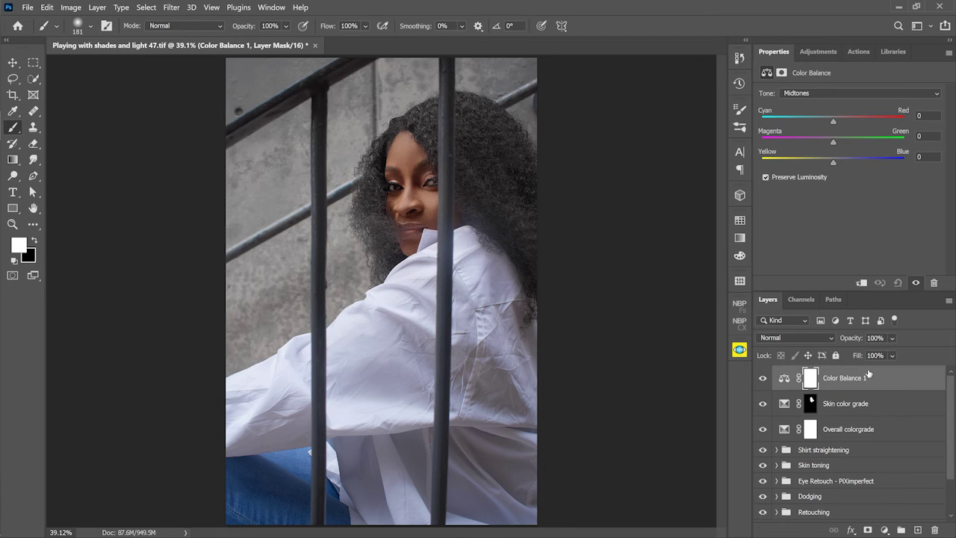
pyautogui.click(822, 92)
pyautogui.click(799, 101)
pyautogui.moveTo(834, 121); pyautogui.dragTo(837, 147)
pyautogui.press('Up')
pyautogui.press('Up')
pyautogui.moveTo(835, 166); pyautogui.dragTo(838, 165)
# Shift the Highlights toward cyan and magenta, and set the Midtones to -2/-1/+4
pyautogui.click(802, 93)
pyautogui.click(798, 121)
pyautogui.moveTo(834, 122); pyautogui.dragTo(831, 126)
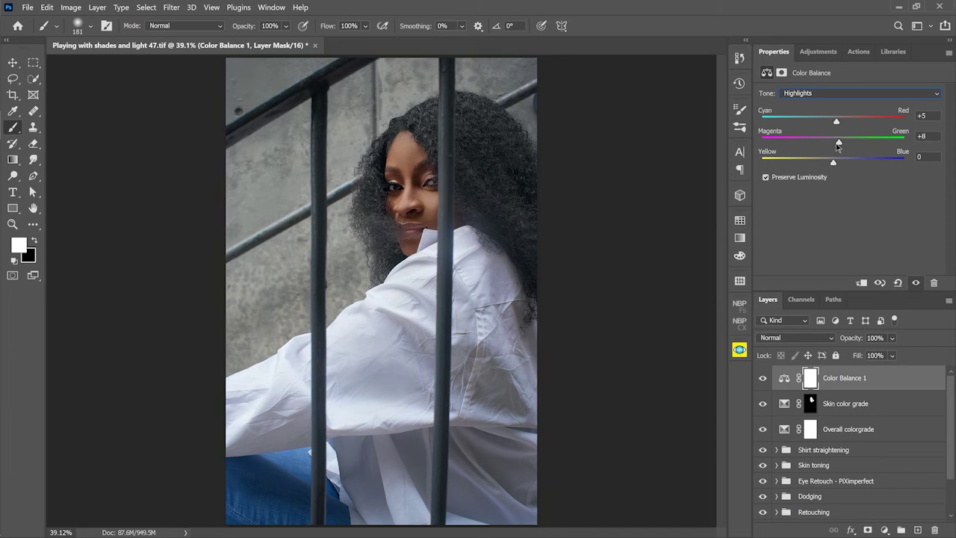
pyautogui.moveTo(837, 147); pyautogui.dragTo(831, 165)
pyautogui.click(814, 94)
pyautogui.click(811, 110)
pyautogui.click(822, 93)
pyautogui.click(834, 122)
pyautogui.moveTo(834, 159); pyautogui.dragTo(833, 129)
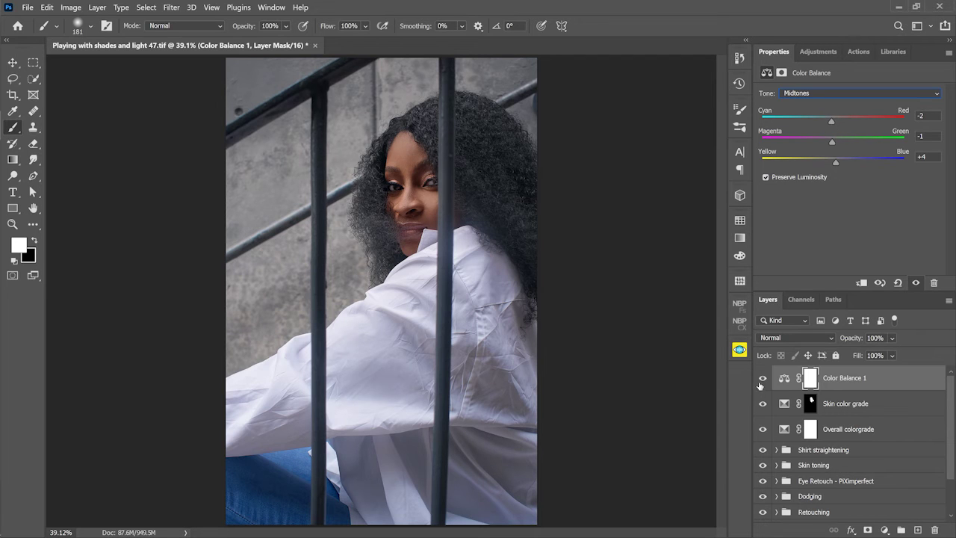
# Add a second Color Balance and replace its mask with the Skin color grade mask
pyautogui.click(884, 530)
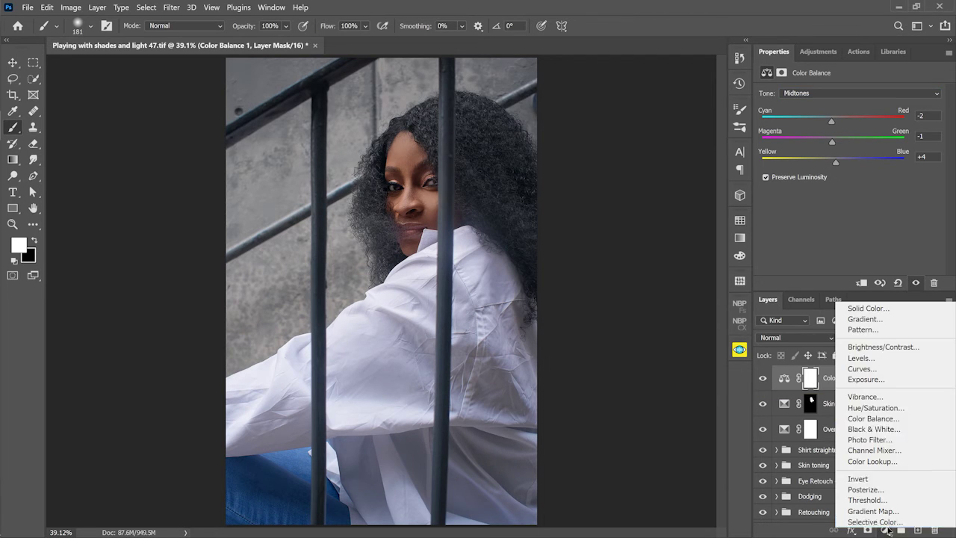
pyautogui.click(859, 417)
pyautogui.moveTo(836, 164); pyautogui.dragTo(830, 169)
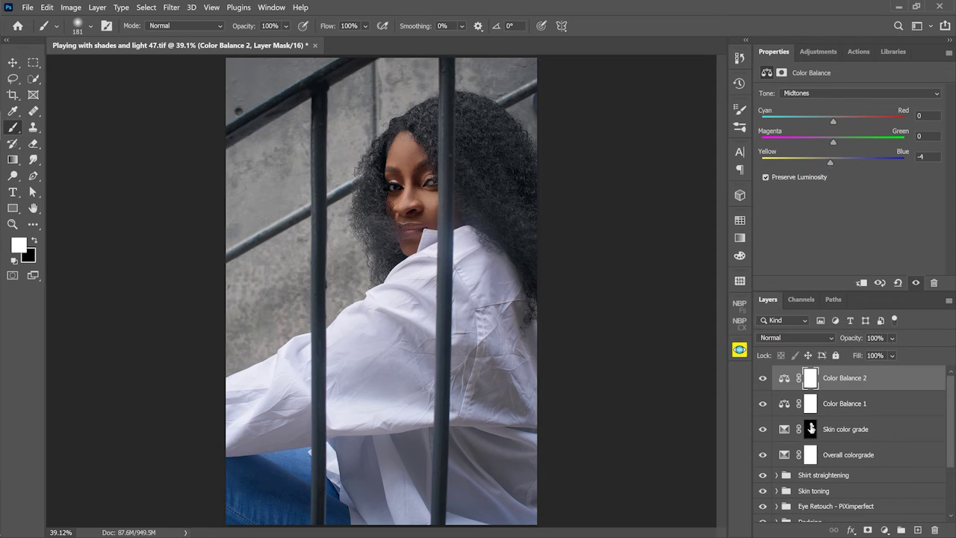
pyautogui.moveTo(812, 430); pyautogui.dragTo(809, 379)
pyautogui.click(493, 227)
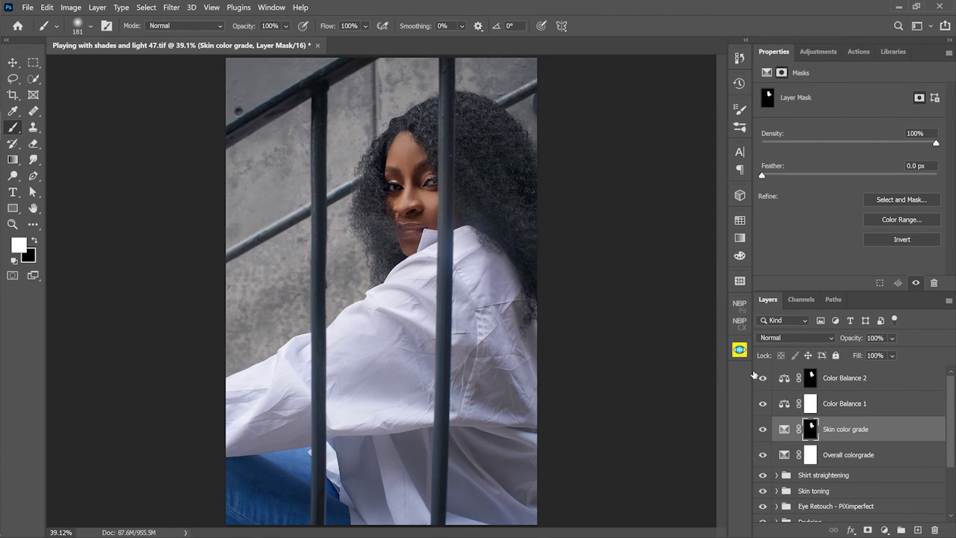
# Set the face's Shadows to +1/-1/+2 and its Highlights to -2/+2/-2
pyautogui.click(785, 381)
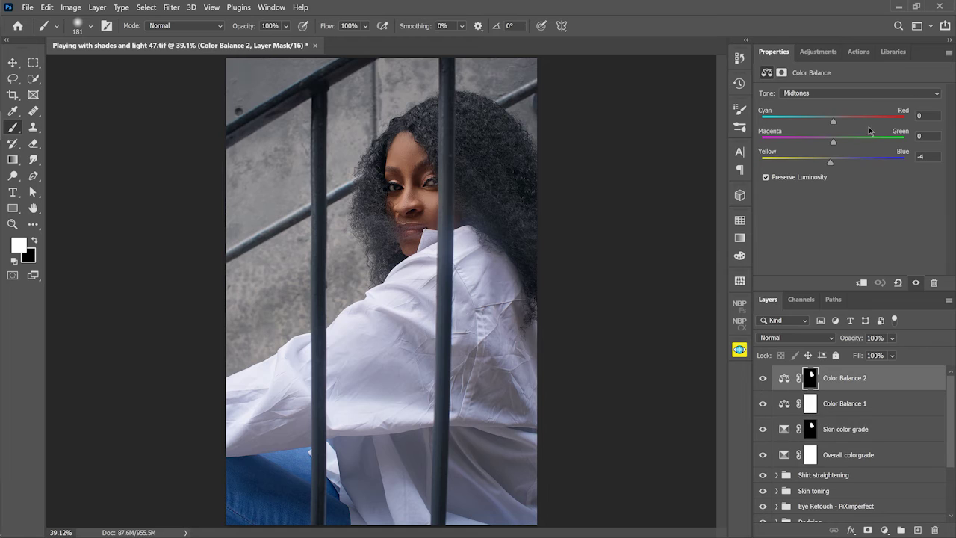
pyautogui.click(826, 93)
pyautogui.click(815, 99)
pyautogui.moveTo(834, 166); pyautogui.dragTo(836, 166)
pyautogui.moveTo(834, 118); pyautogui.dragTo(832, 141)
pyautogui.click(844, 96)
pyautogui.click(844, 126)
pyautogui.moveTo(834, 121); pyautogui.dragTo(835, 145)
# Group the two Color Balance layers into a group named 'Color balance'
pyautogui.click(763, 379)
pyautogui.click(763, 379)
pyautogui.keyDown('shift'); pyautogui.click(855, 404); pyautogui.keyUp('shift')
pyautogui.hotkey('ctrl', 'g')
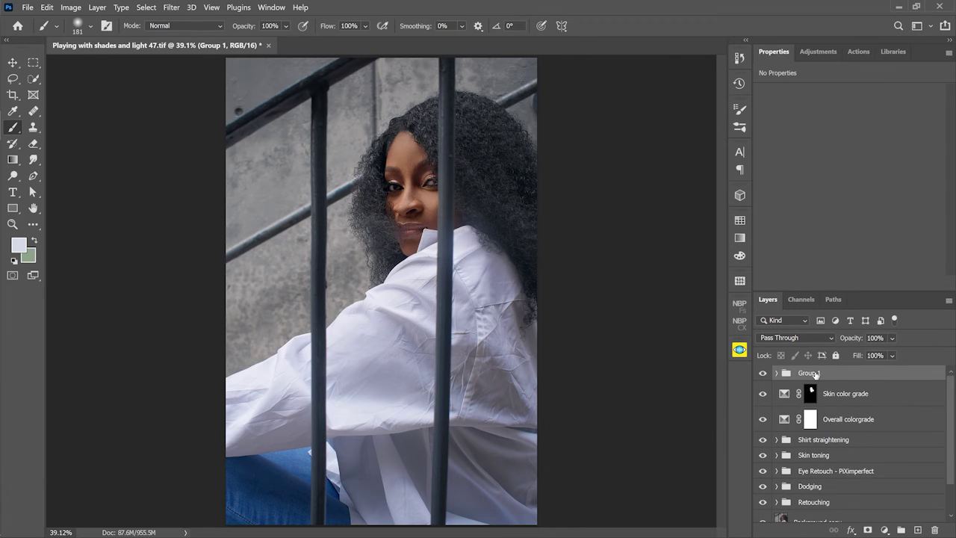
pyautogui.doubleClick(811, 372)
pyautogui.write('Color balance')
pyautogui.press('Return')
# Group the Skin color grade and Overall colorgrade layers as 'Selective color'
pyautogui.keyDown('shift'); pyautogui.click(837, 395); pyautogui.keyUp('shift')
pyautogui.keyDown('shift'); pyautogui.click(853, 420); pyautogui.keyUp('shift')
pyautogui.hotkey('ctrl', 'g')
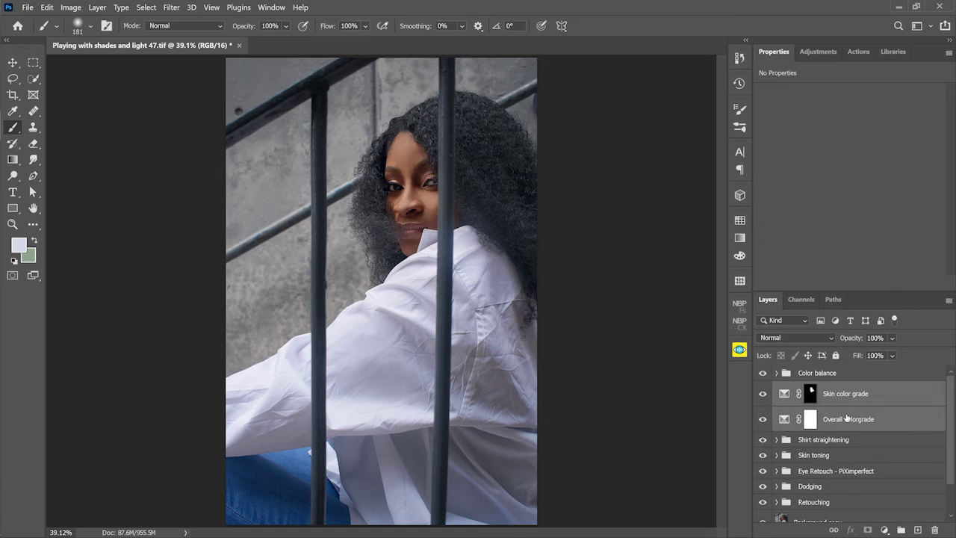
pyautogui.doubleClick(808, 387)
pyautogui.write('Selecti')
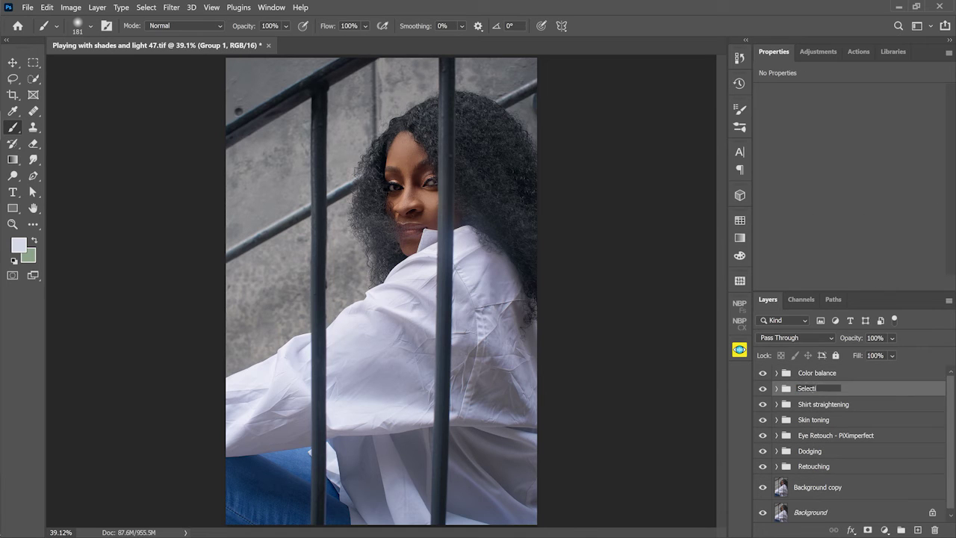
pyautogui.write('ve color')
pyautogui.press('Return')
# Nest the Color balance and Selective color groups in a group named 'Color grade'
pyautogui.click(818, 374)
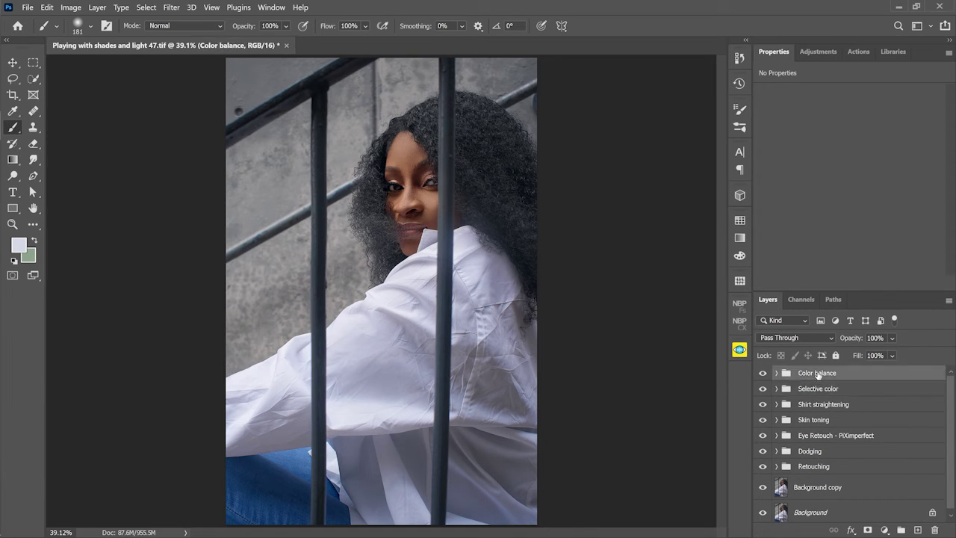
pyautogui.keyDown('shift'); pyautogui.click(815, 389); pyautogui.keyUp('shift')
pyautogui.hotkey('ctrl', 'g')
pyautogui.doubleClick(809, 373)
pyautogui.write('Color grade')
pyautogui.press('Return')
# Compare the Color grade group on and off, then stamp all visible layers into a merged layer
pyautogui.click(762, 374)
pyautogui.click(762, 374)
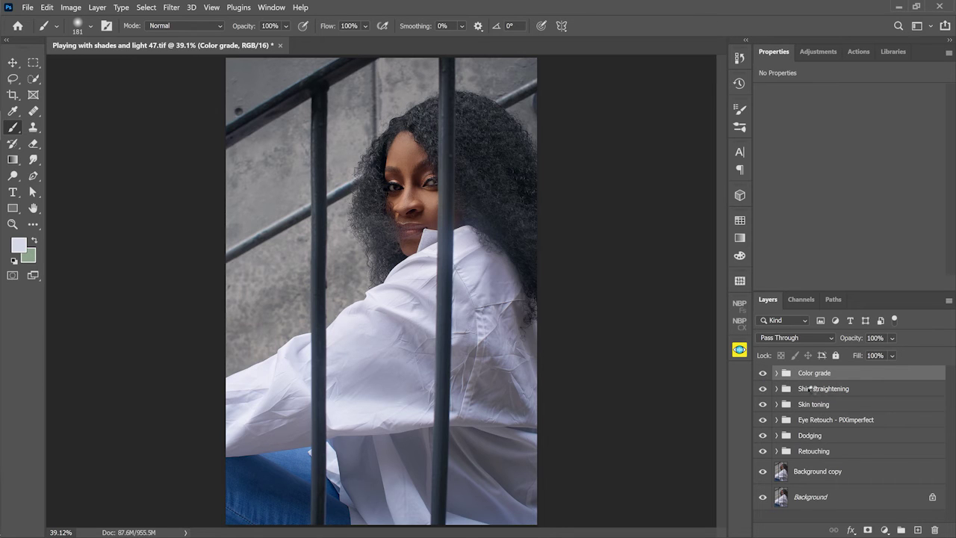
pyautogui.hotkey('ctrl', 'shift', 'alt', 'e')
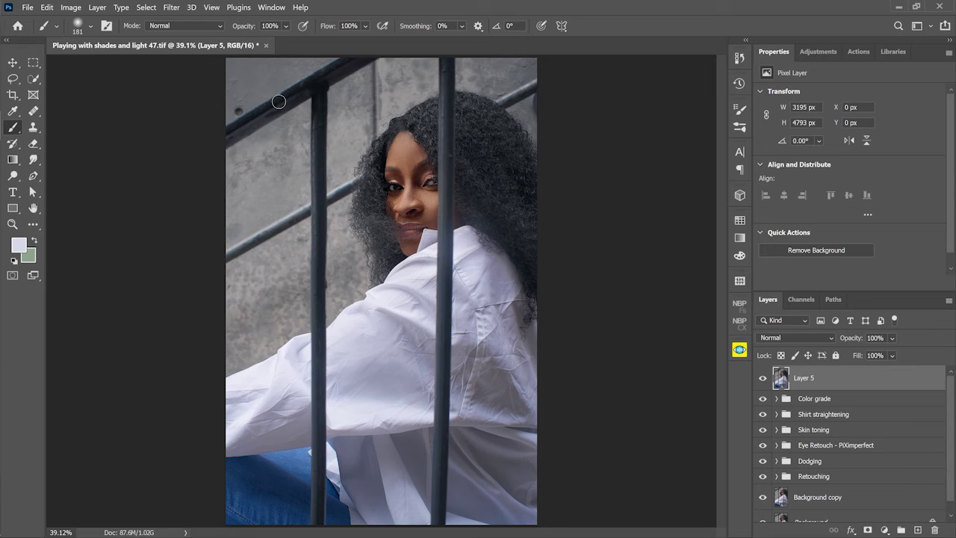
# Group all edit layers from Color grade down to Background copy
pyautogui.click(171, 7)
pyautogui.click(218, 109)
pyautogui.click(812, 400)
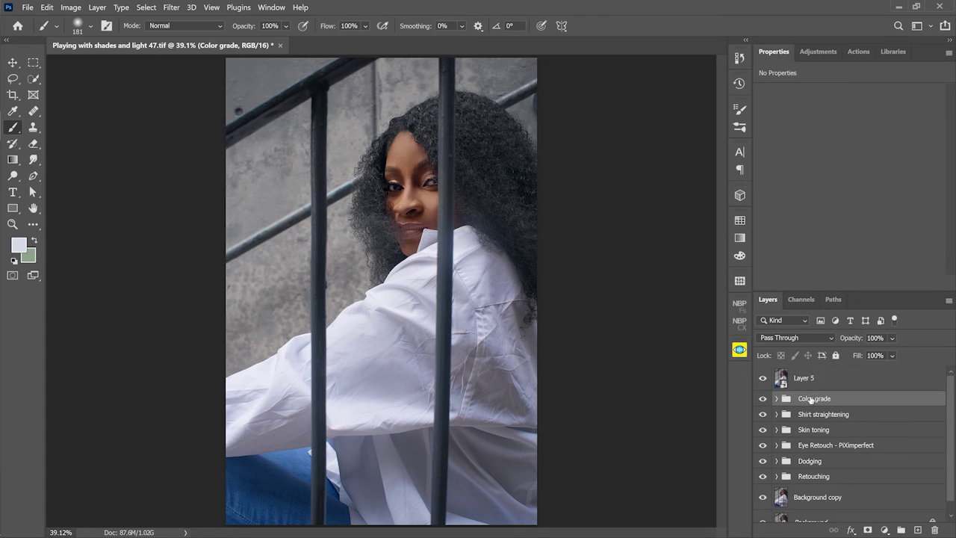
pyautogui.scroll(-1, 811, 401)
pyautogui.keyDown('shift'); pyautogui.click(825, 485); pyautogui.keyUp('shift')
pyautogui.hotkey('ctrl', 'g')
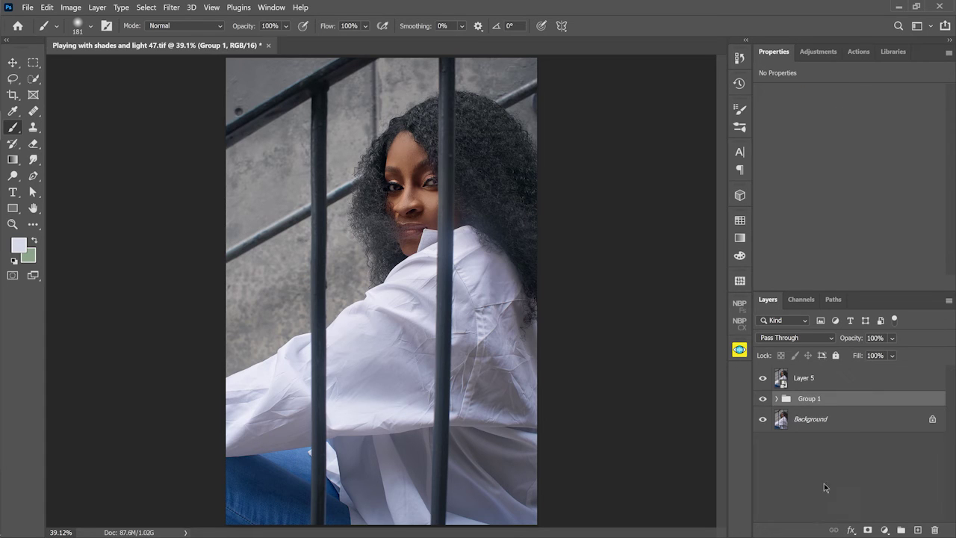
# Convert the new group for Smart Filters and name the smart object 'Part 1'
pyautogui.click(171, 8)
pyautogui.click(202, 34)
pyautogui.click(535, 227)
pyautogui.doubleClick(805, 404)
pyautogui.write('Part 1')
# Open the Camera Raw Filter on Layer 5
pyautogui.click(823, 382)
pyautogui.hotkey('alt', 't')
pyautogui.press('Escape')
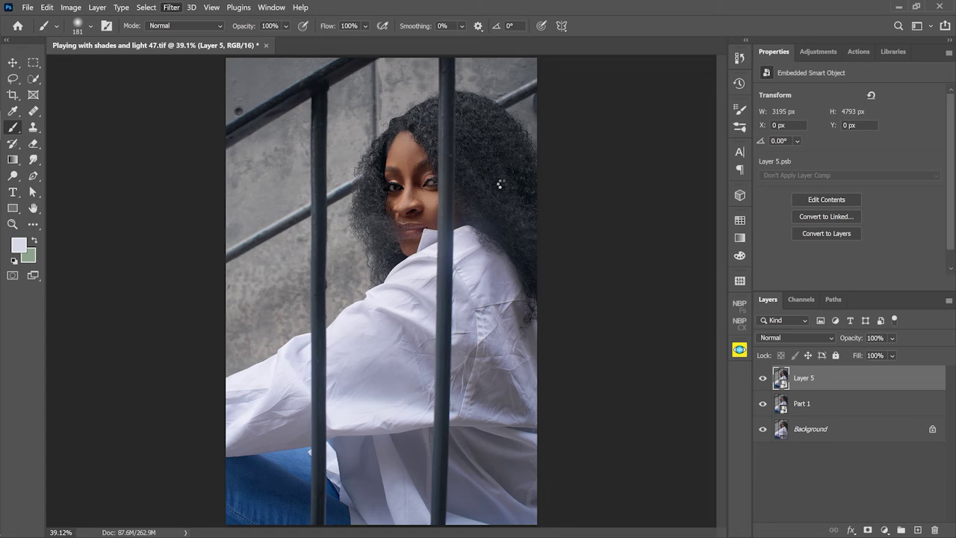
pyautogui.hotkey('shift', 'ctrl', 'a')
# Apply the Vintage Coffee preset, then reset Clarity and Dehaze to 0
pyautogui.click(941, 196)
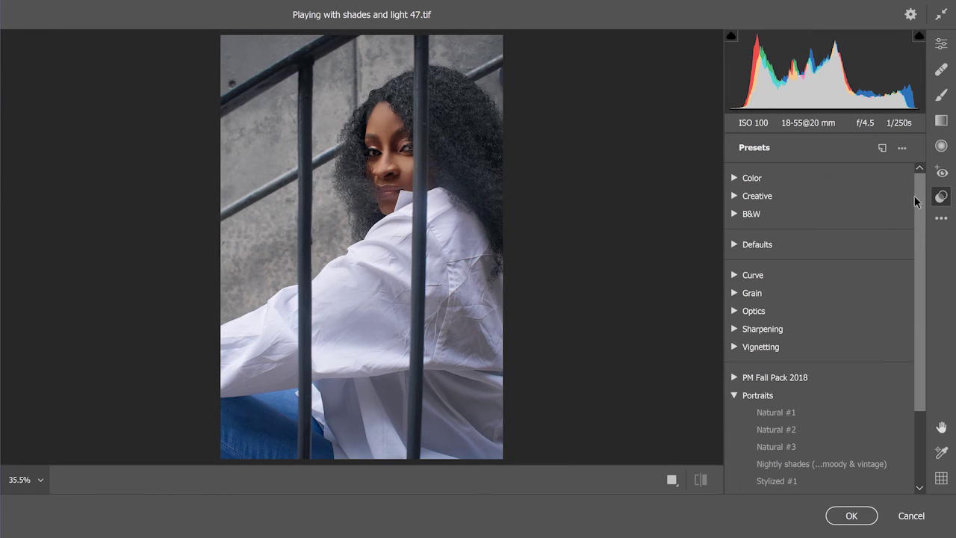
pyautogui.scroll(-3, 799, 266)
pyautogui.click(747, 396)
pyautogui.press('e')
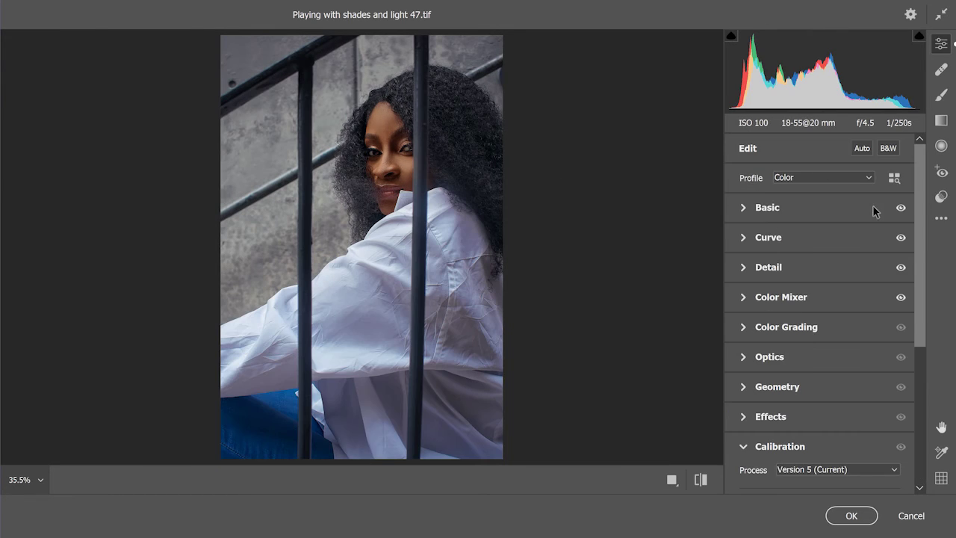
pyautogui.click(872, 211)
pyautogui.doubleClick(829, 438)
pyautogui.doubleClick(824, 458)
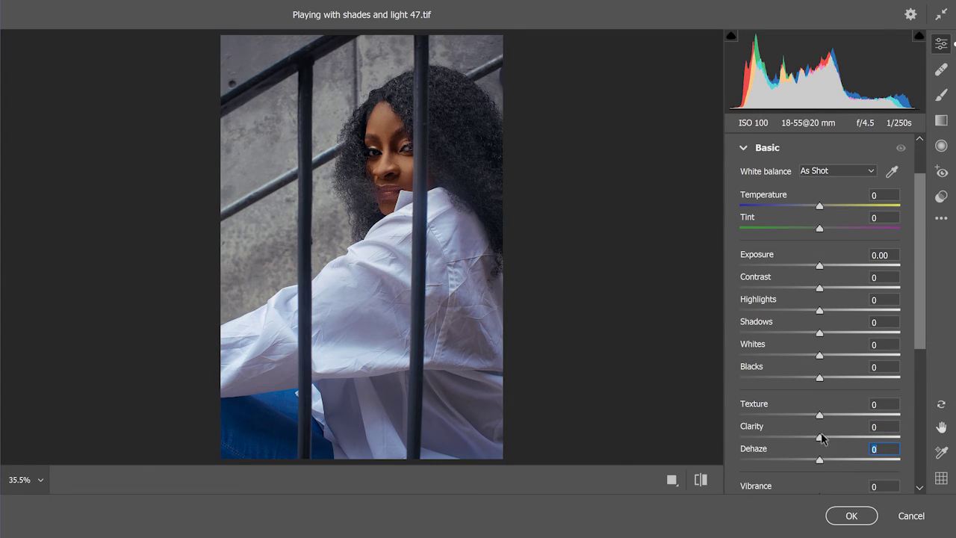
pyautogui.click(743, 151)
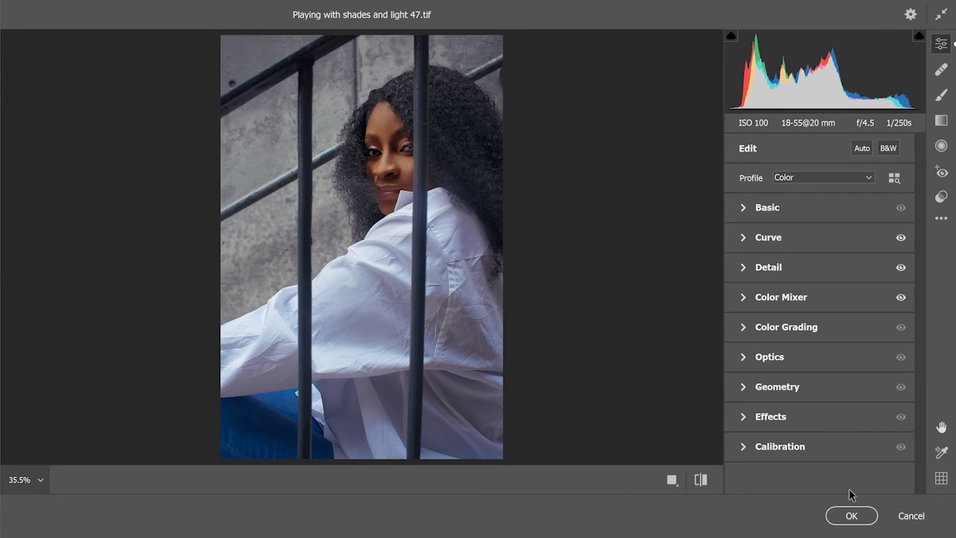
# Shift the Calibration Blue Primary hue to -7 and apply the Camera Raw filter
pyautogui.click(750, 449)
pyautogui.scroll(-5, 777, 448)
pyautogui.moveTo(820, 458); pyautogui.dragTo(812, 459)
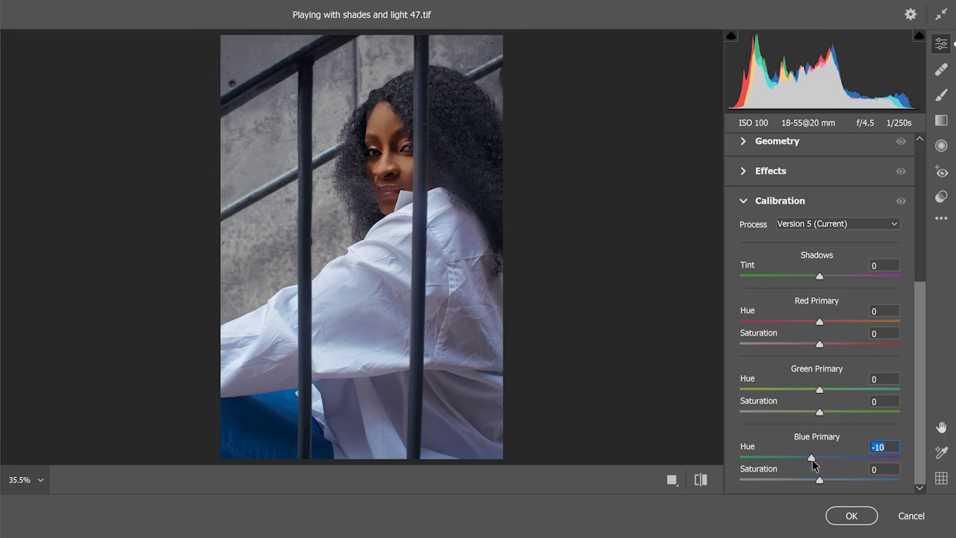
pyautogui.click(852, 516)
# Add a Vibrance adjustment layer with +10 vibrance and -17 saturation
pyautogui.click(885, 530)
pyautogui.click(851, 401)
pyautogui.moveTo(850, 130)
pyautogui.mouseDown()
pyautogui.moveTo(836, 134)
pyautogui.moveTo(858, 114)
pyautogui.mouseUp()
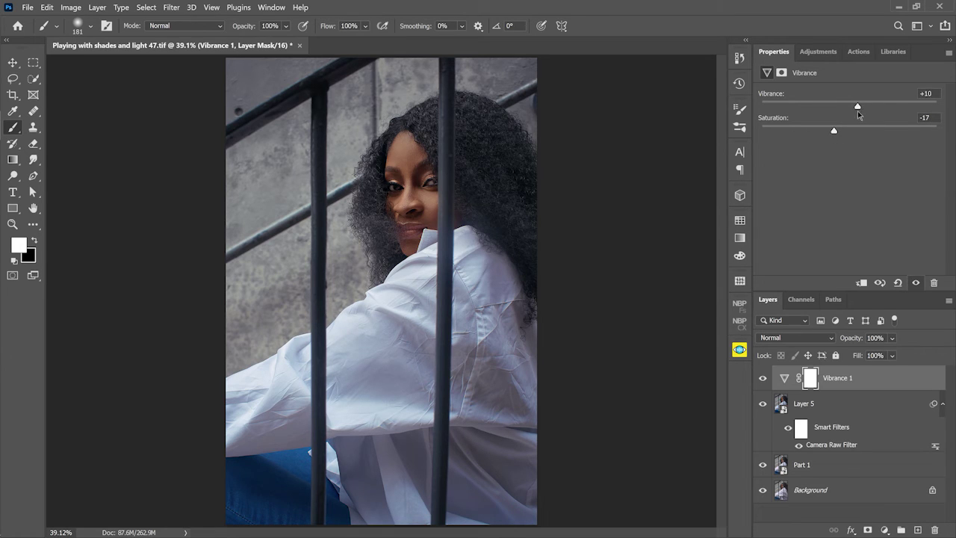
# Stamp all visible layers into a new merged layer above Vibrance 1
pyautogui.click(824, 404)
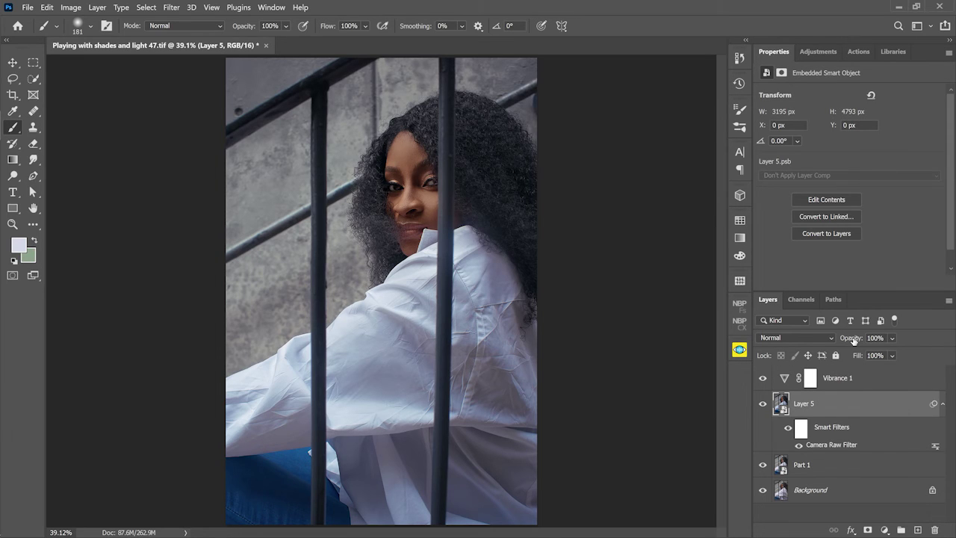
pyautogui.click(837, 378)
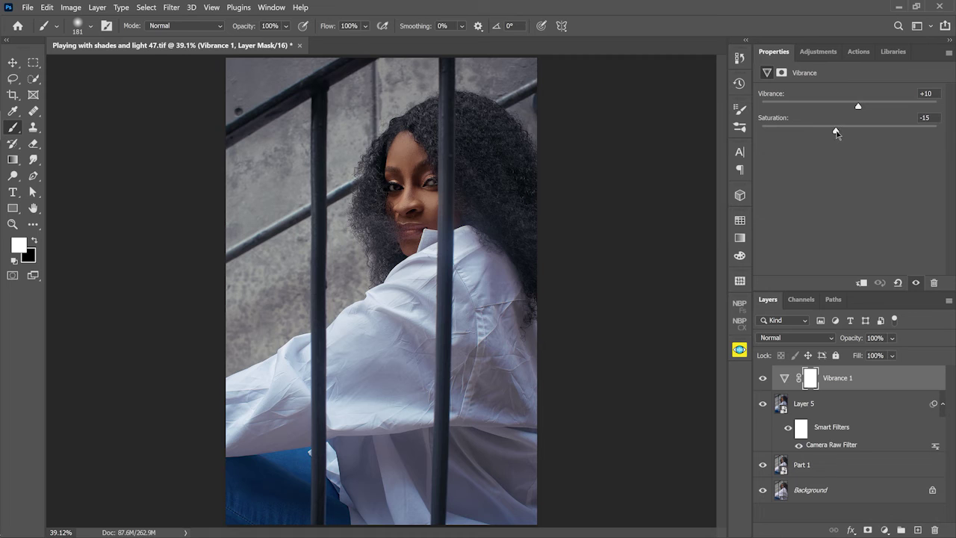
pyautogui.click(881, 382)
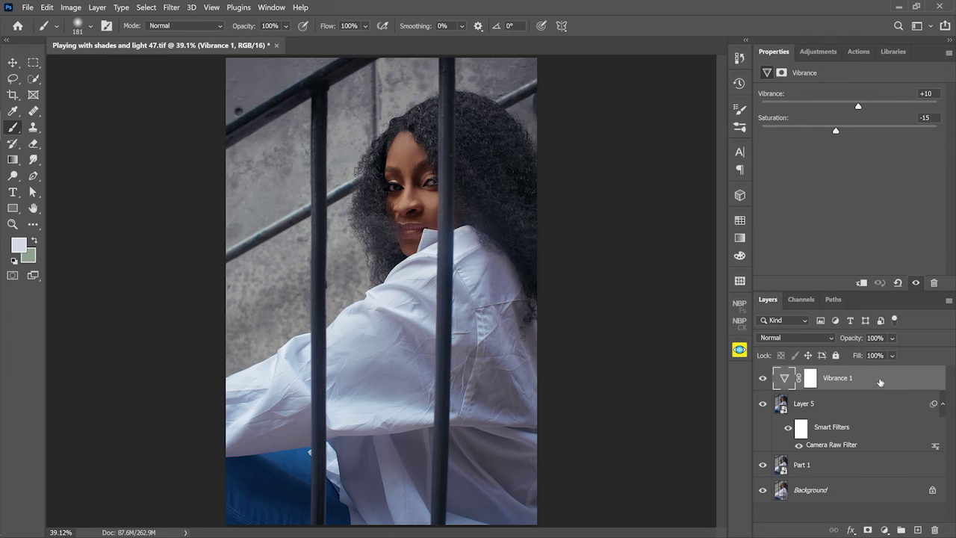
pyautogui.hotkey('ctrl', 'alt', 'shift', 'e')
# Apply Image with Multiply blending to the merged layer and set it to Screen mode
pyautogui.click(171, 7)
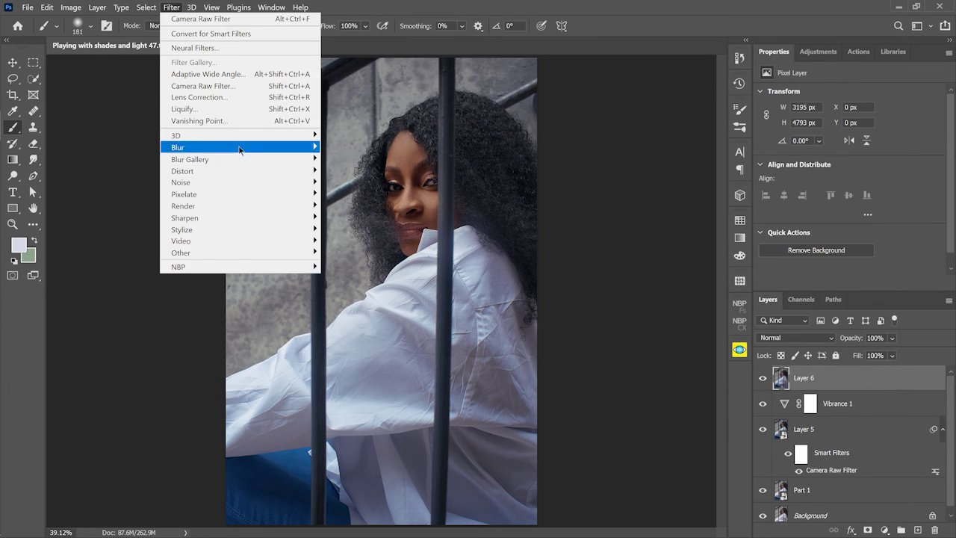
pyautogui.moveTo(71, 7)
pyautogui.click(123, 183)
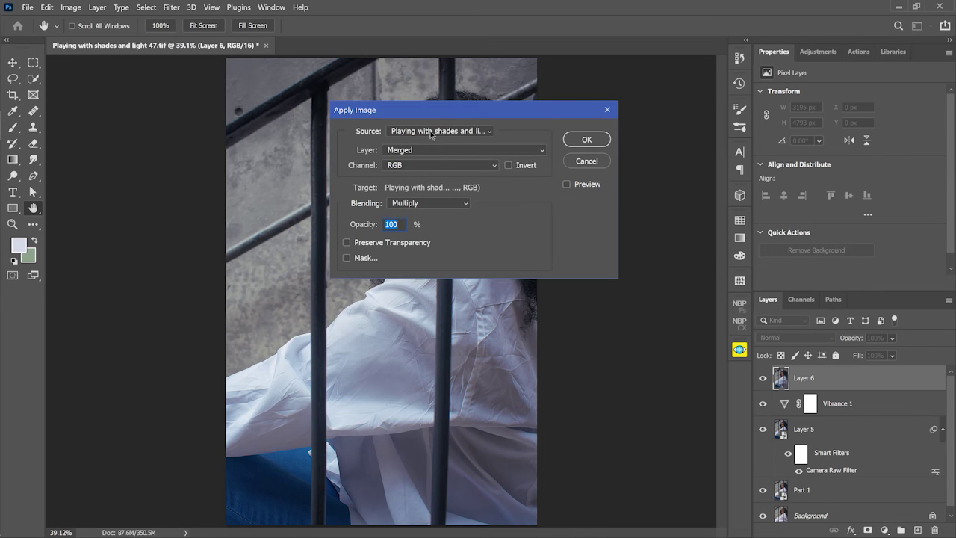
pyautogui.click(440, 151)
pyautogui.click(588, 140)
pyautogui.press('b')
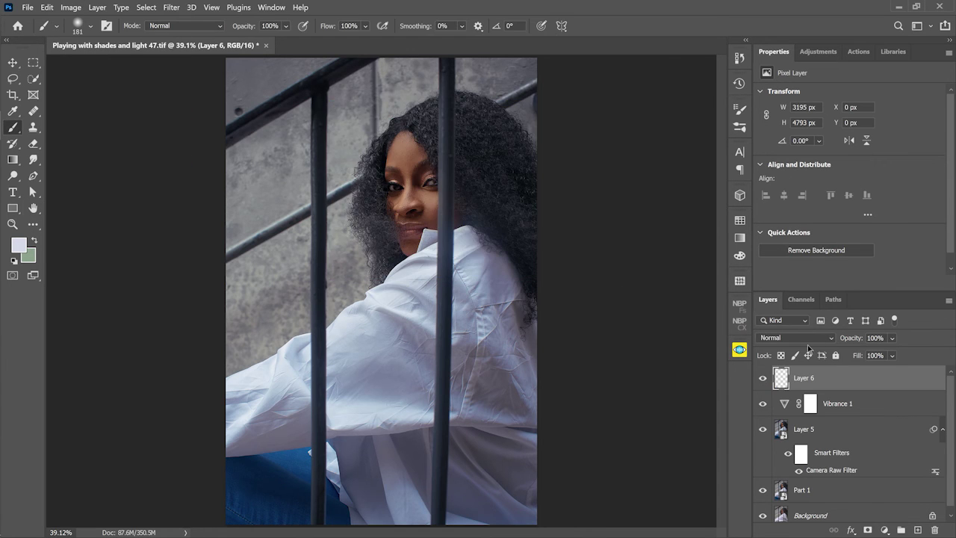
pyautogui.click(799, 337)
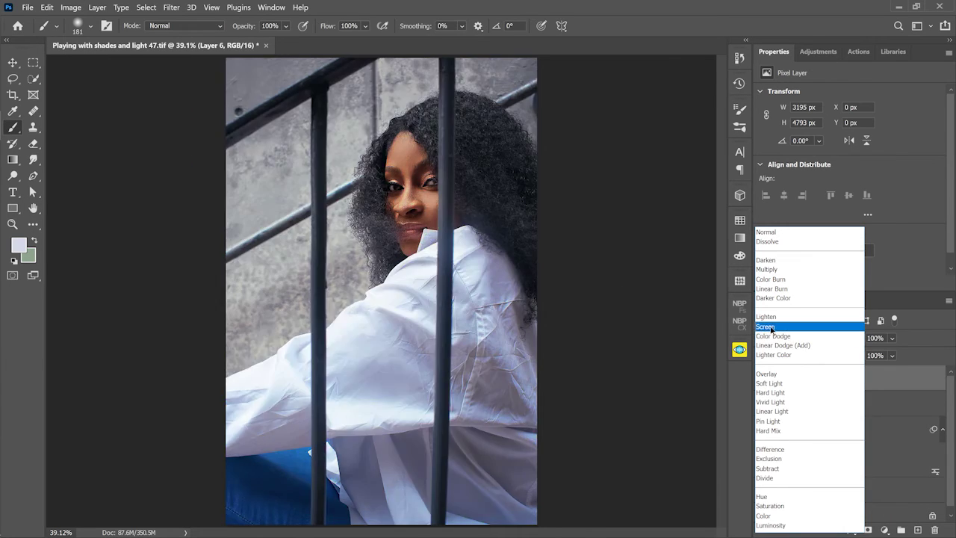
pyautogui.click(766, 327)
# Blur the merged layer with a Gaussian Blur of radius 24
pyautogui.click(171, 7)
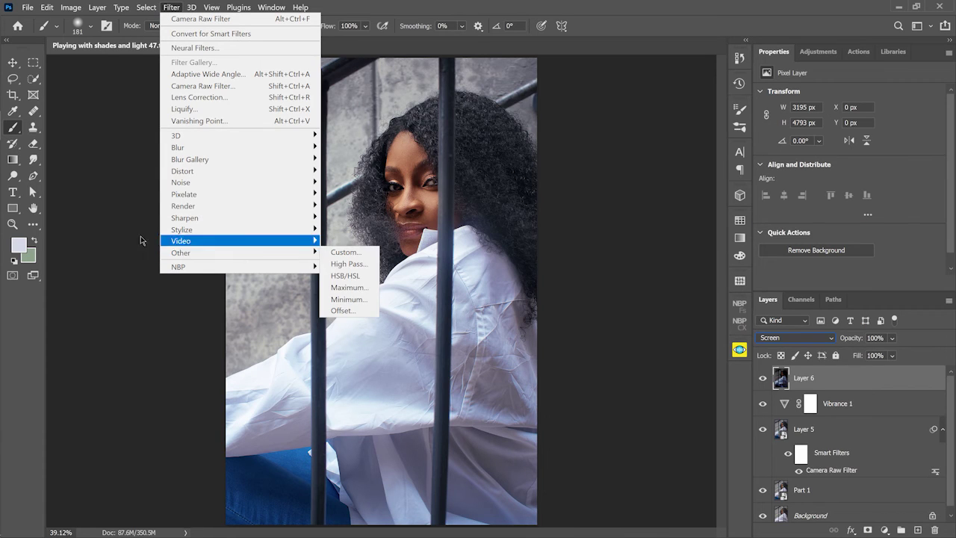
pyautogui.moveTo(247, 147)
pyautogui.click(352, 194)
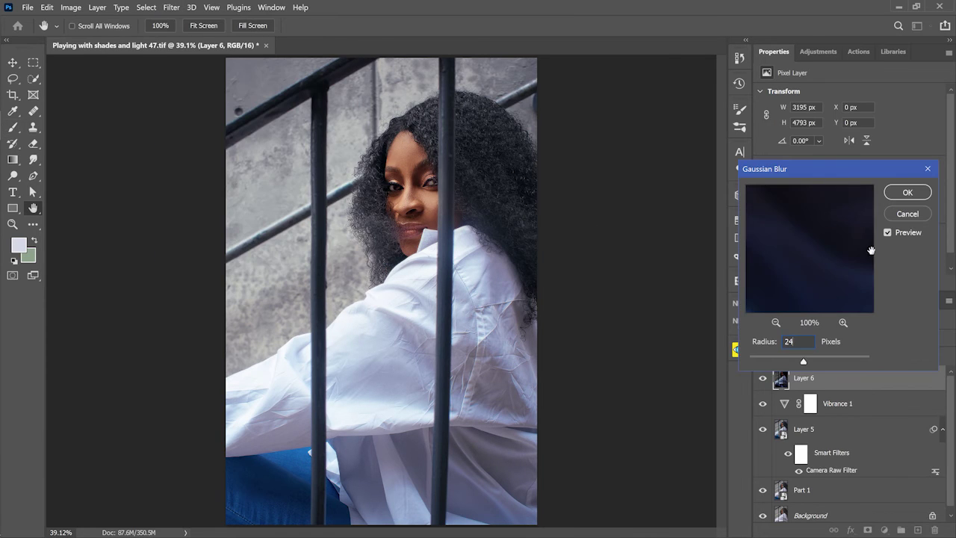
pyautogui.click(901, 193)
# Rename the layer 'Dreamy effect', set its fill to 70%, and select it with Layer 5
pyautogui.doubleClick(805, 379)
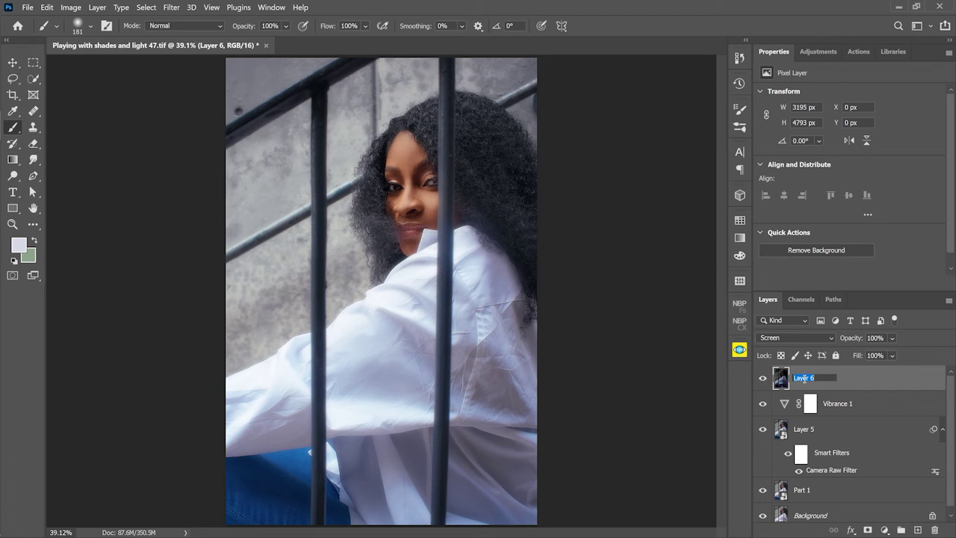
pyautogui.write('Dreamy effect')
pyautogui.press('Return')
pyautogui.write('70')
pyautogui.click(762, 379)
pyautogui.click(763, 379)
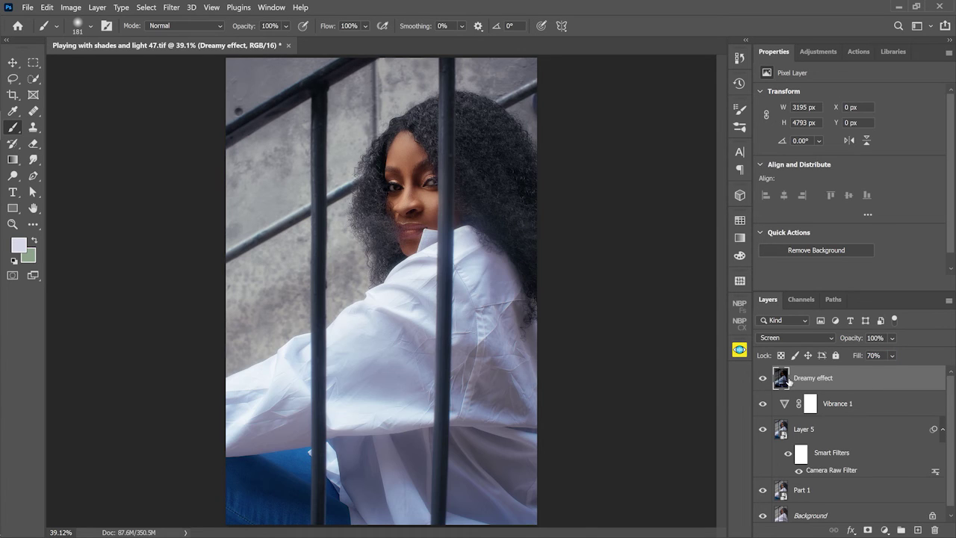
pyautogui.keyDown('shift'); pyautogui.click(878, 429); pyautogui.keyUp('shift')
# Group the selected layers and name the group 'Extra effects'
pyautogui.hotkey('ctrl', 'g')
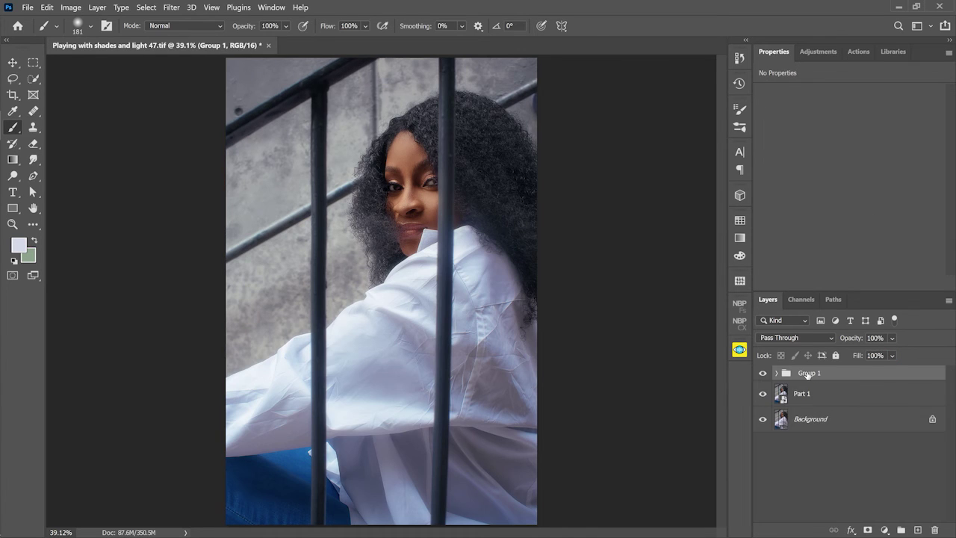
pyautogui.doubleClick(807, 373)
pyautogui.write('Extra effects')
pyautogui.press('Return')
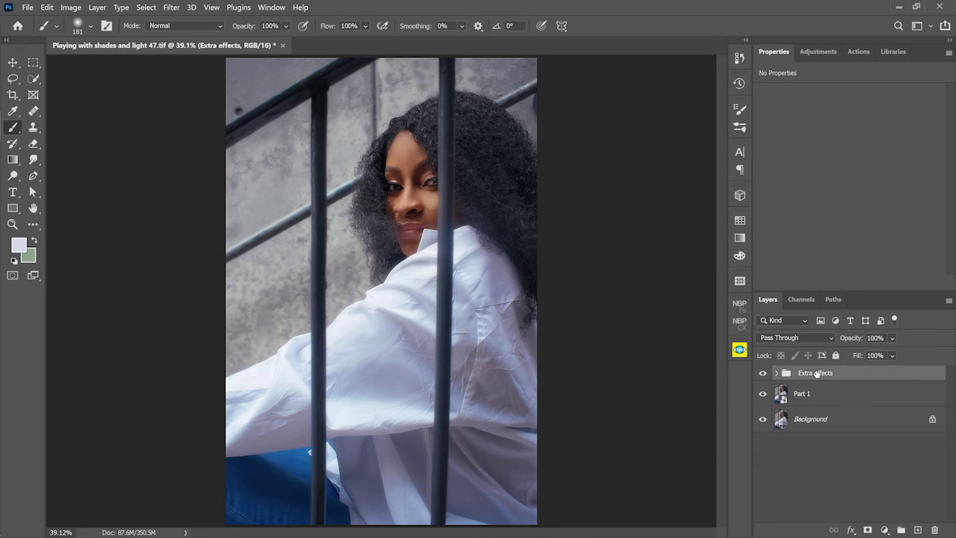
# Check the Dreamy effect fill and zoom in on the face, then fit the image back
pyautogui.press('z')
pyautogui.click(776, 373)
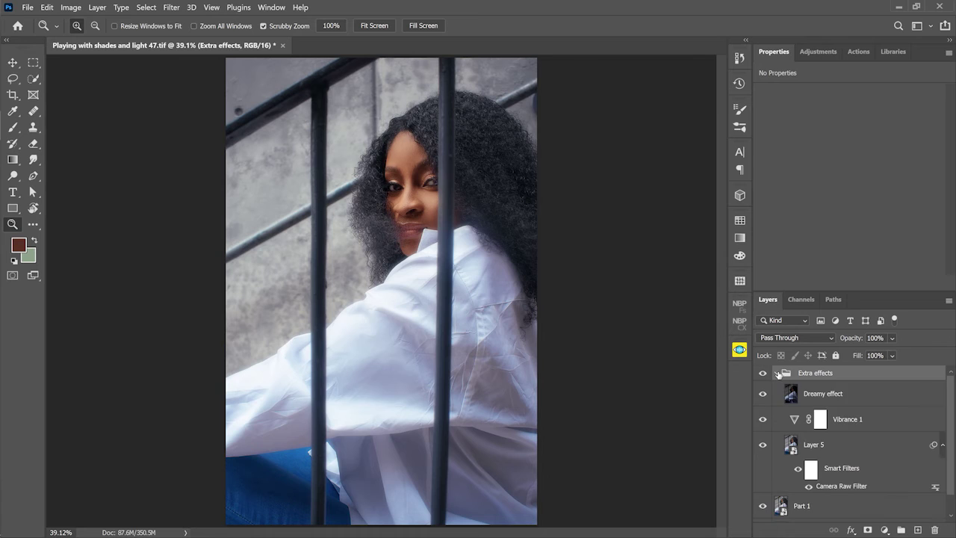
pyautogui.click(814, 395)
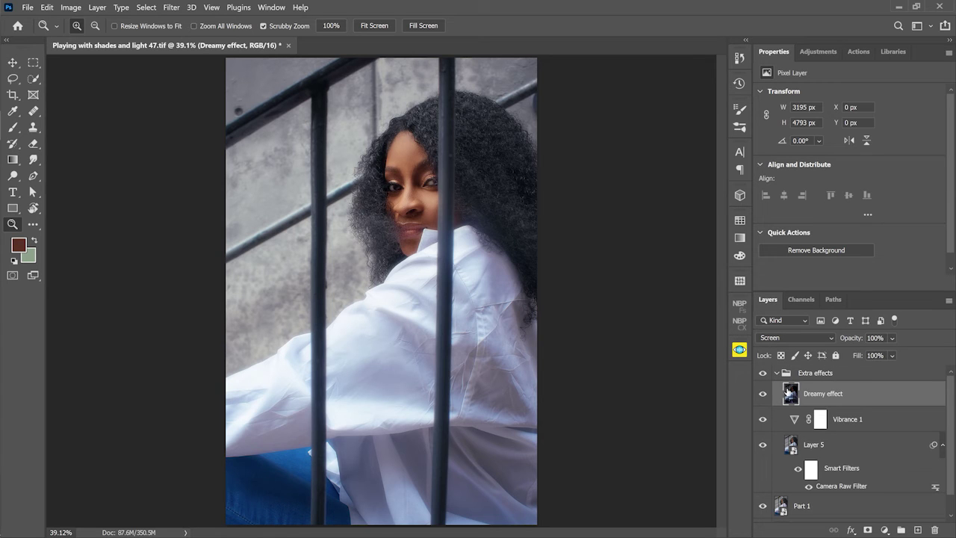
pyautogui.click(874, 355)
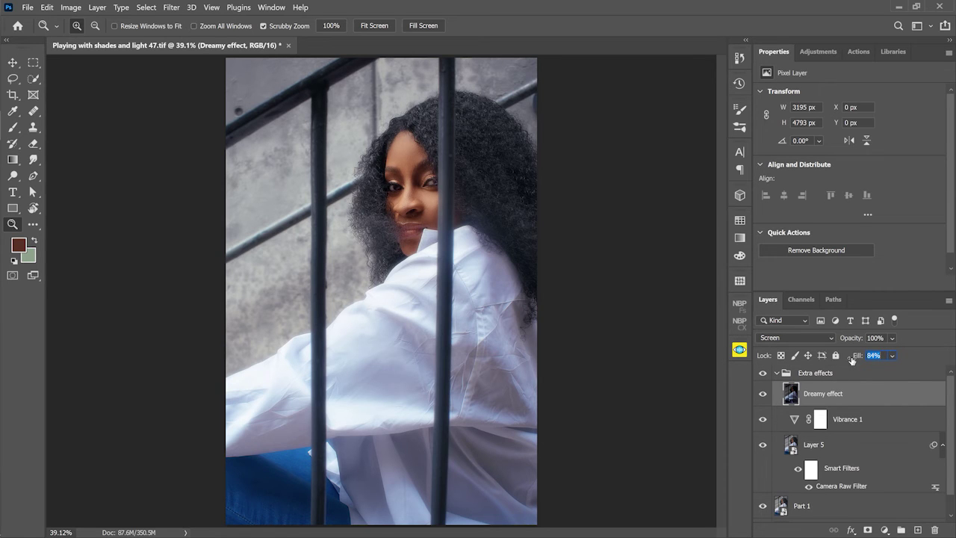
pyautogui.click(777, 374)
pyautogui.click(405, 201)
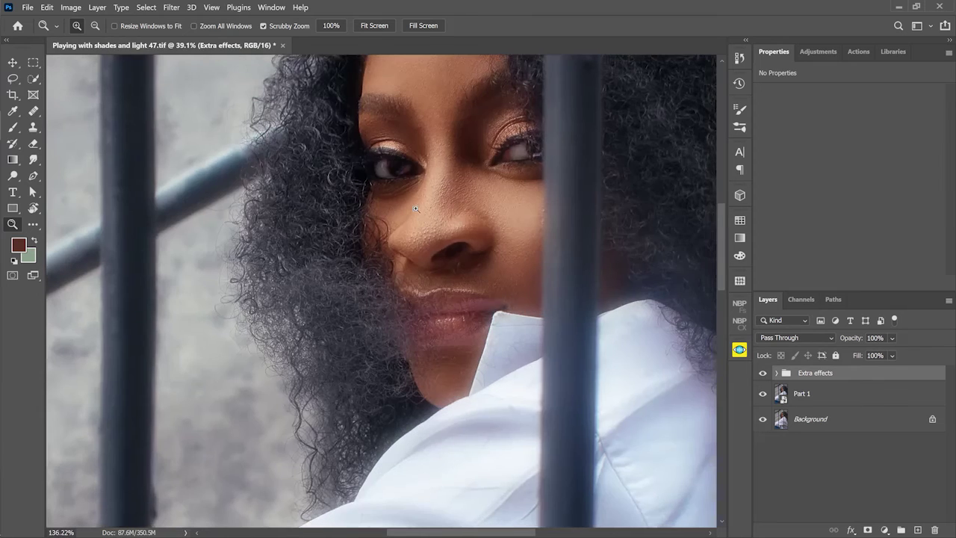
pyautogui.click(383, 28)
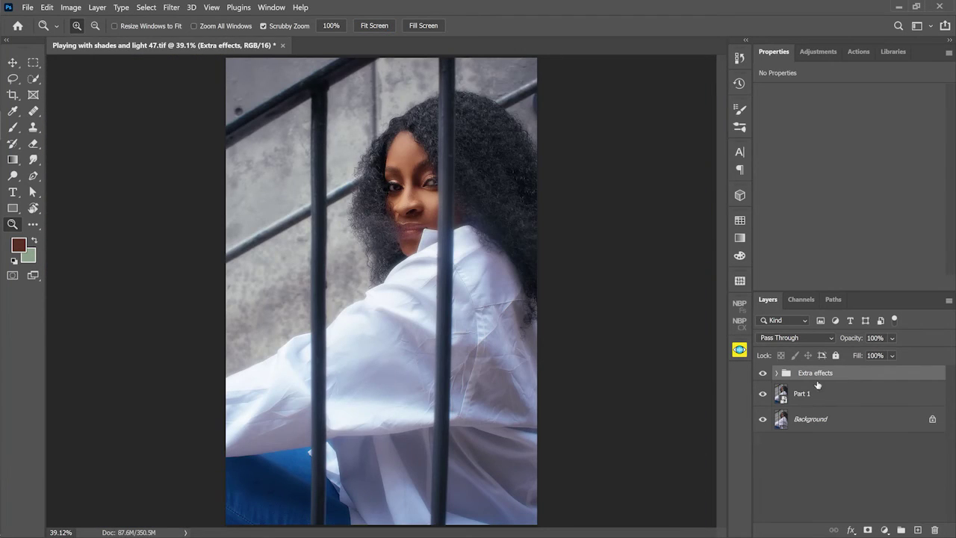
# Save the file, then compare the edit against the original background photo
pyautogui.click(27, 7)
pyautogui.click(29, 141)
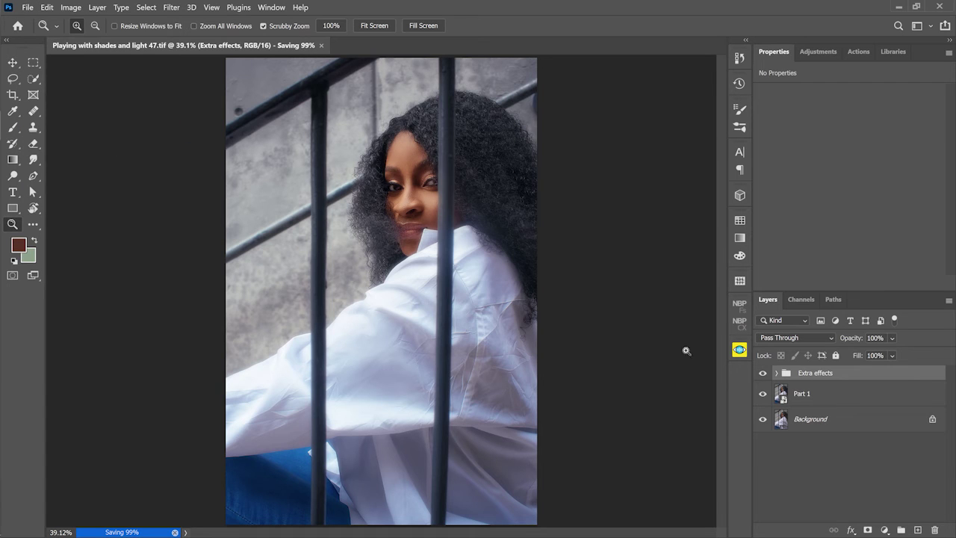
pyautogui.keyDown('alt'); pyautogui.click(763, 419); pyautogui.keyUp('alt')
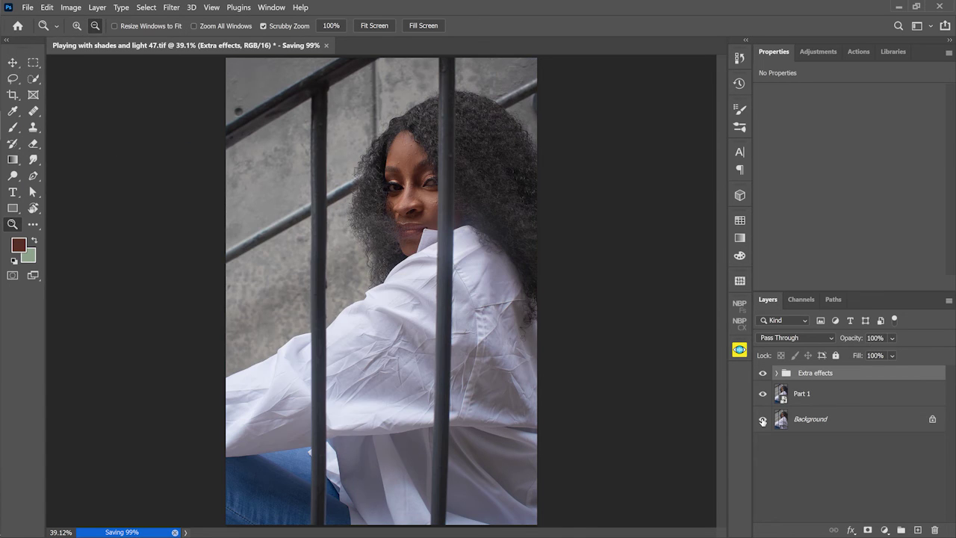
pyautogui.keyDown('alt'); pyautogui.click(763, 419); pyautogui.keyUp('alt')
pyautogui.keyDown('alt'); pyautogui.click(763, 421); pyautogui.keyUp('alt')
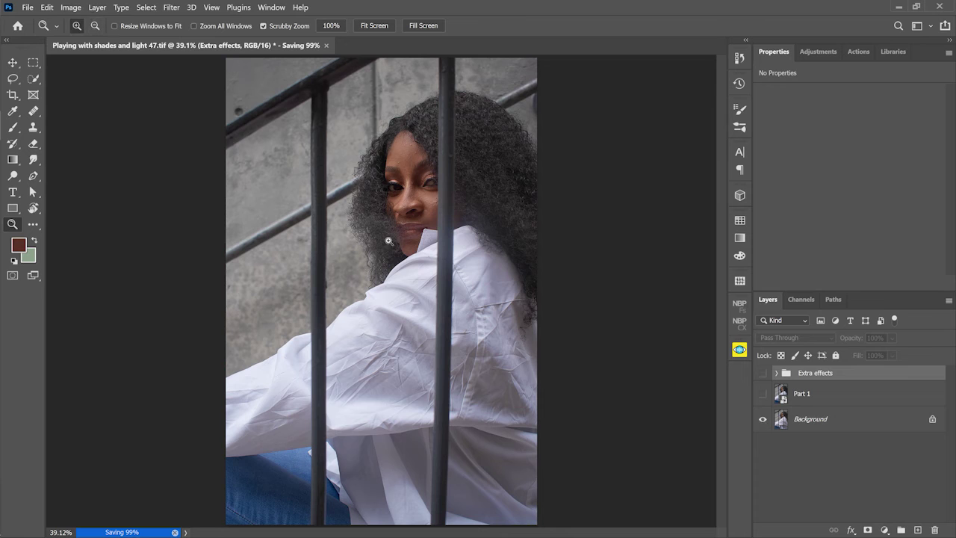
pyautogui.keyDown('alt'); pyautogui.click(763, 421); pyautogui.keyUp('alt')
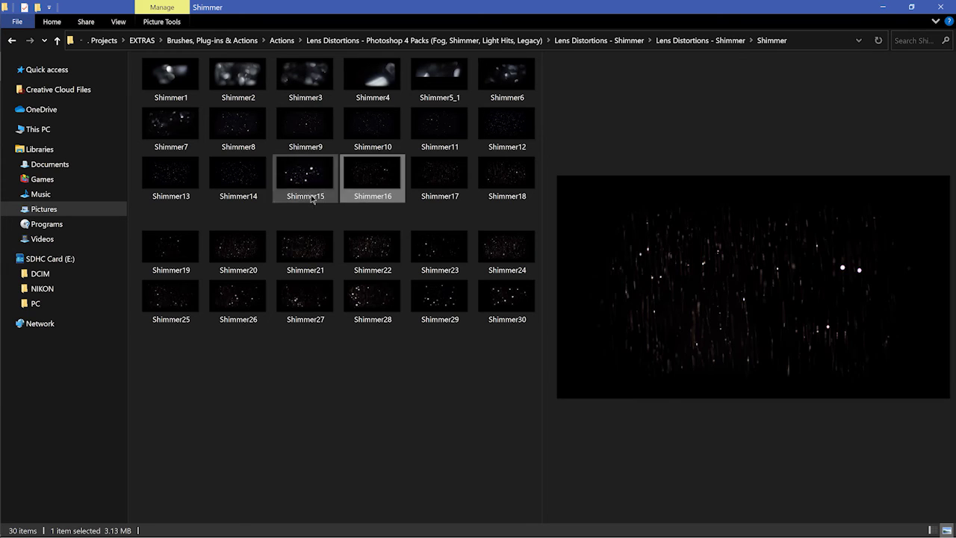
# Place the Shimmer15 overlay, enlarge and rotate it 90° to fit the canvas
pyautogui.click(312, 196)
pyautogui.click(240, 187)
pyautogui.moveTo(305, 173); pyautogui.dragTo(341, 284)
pyautogui.moveTo(538, 380); pyautogui.dragTo(649, 445)
pyautogui.moveTo(678, 230); pyautogui.dragTo(462, 370)
pyautogui.moveTo(537, 291); pyautogui.dragTo(630, 299)
pyautogui.hotkey('ctrl', 'z')
pyautogui.hotkey('ctrl', 'shift', 'z')
pyautogui.hotkey('ctrl', 'z')
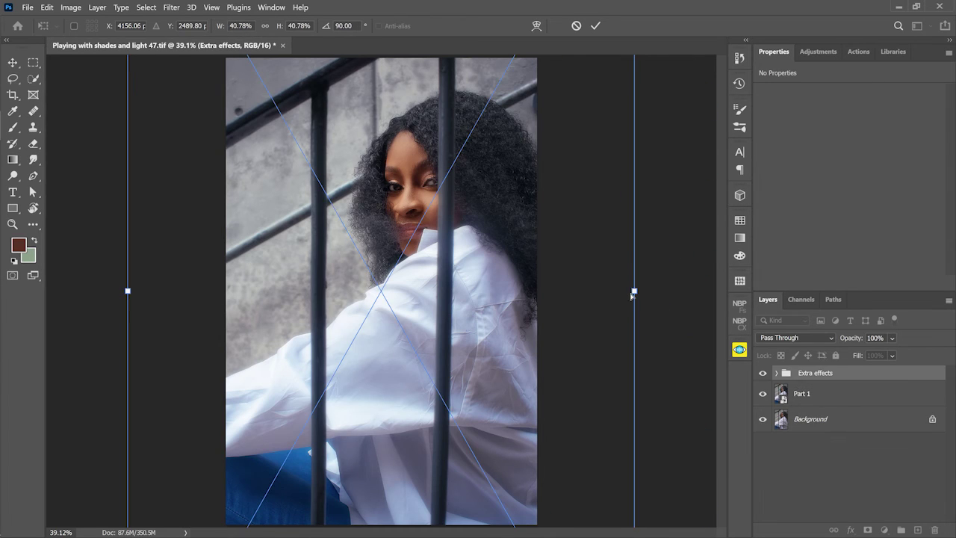
pyautogui.hotkey('ctrl', 'shift', 'z')
pyautogui.moveTo(127, 292); pyautogui.dragTo(156, 292)
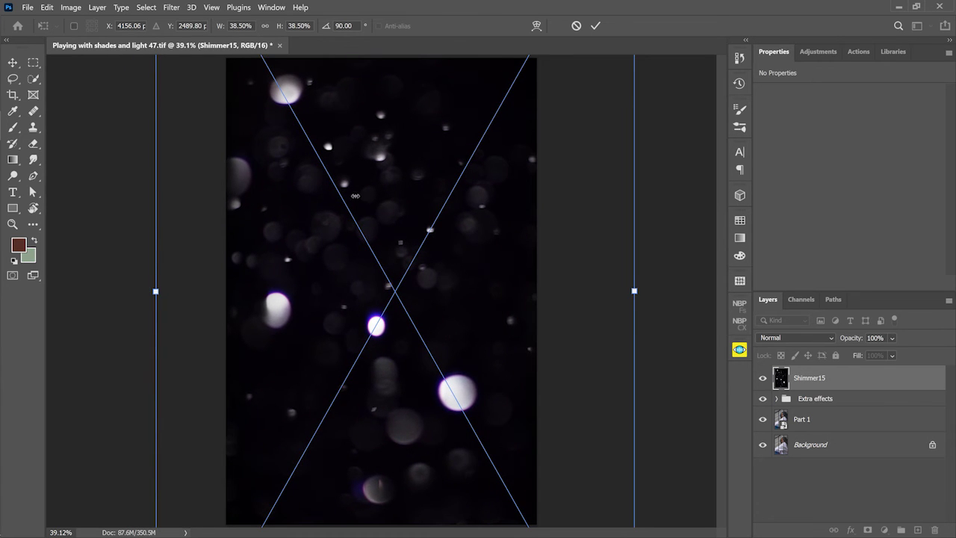
pyautogui.click(595, 26)
# Run the Shimmer 15 action and move its Blur Layer lower in the group
pyautogui.click(858, 52)
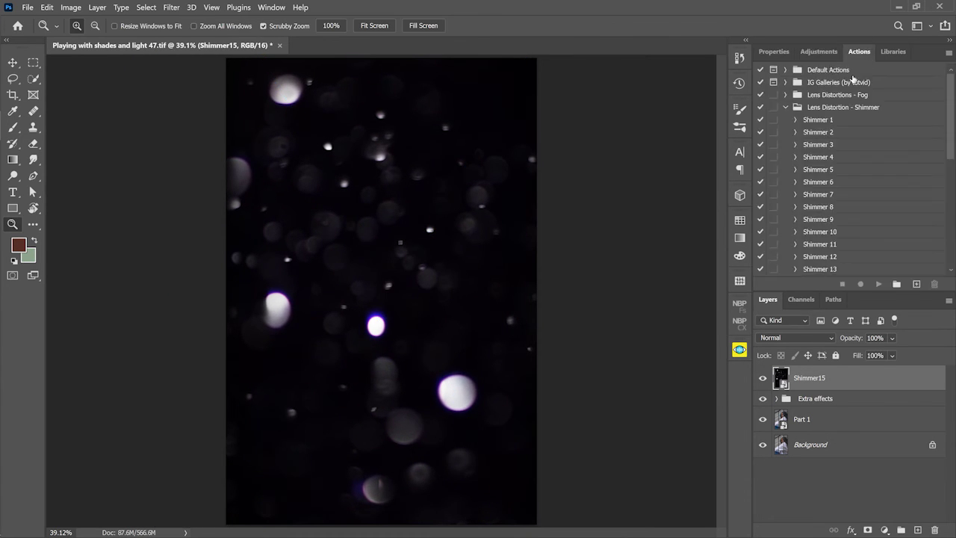
pyautogui.scroll(-3, 822, 187)
pyautogui.click(822, 231)
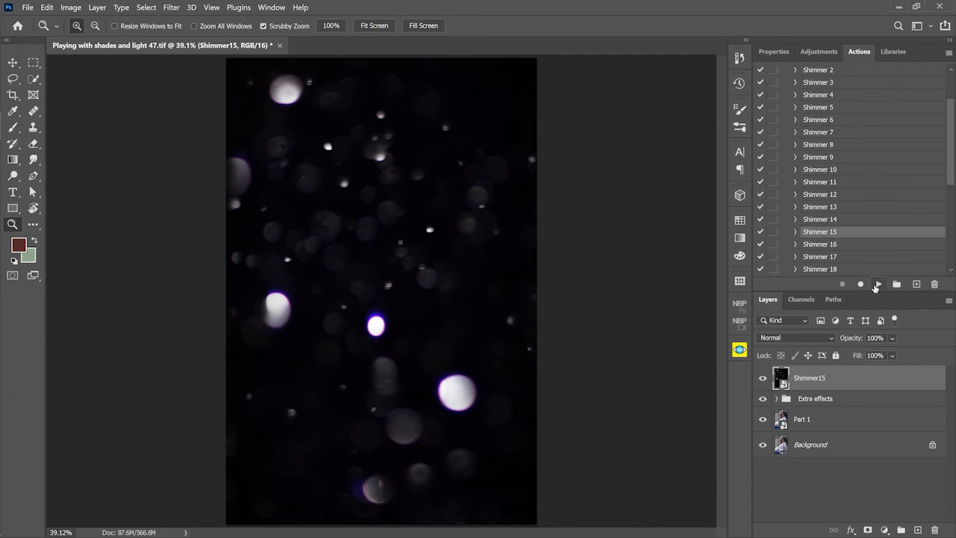
pyautogui.click(878, 284)
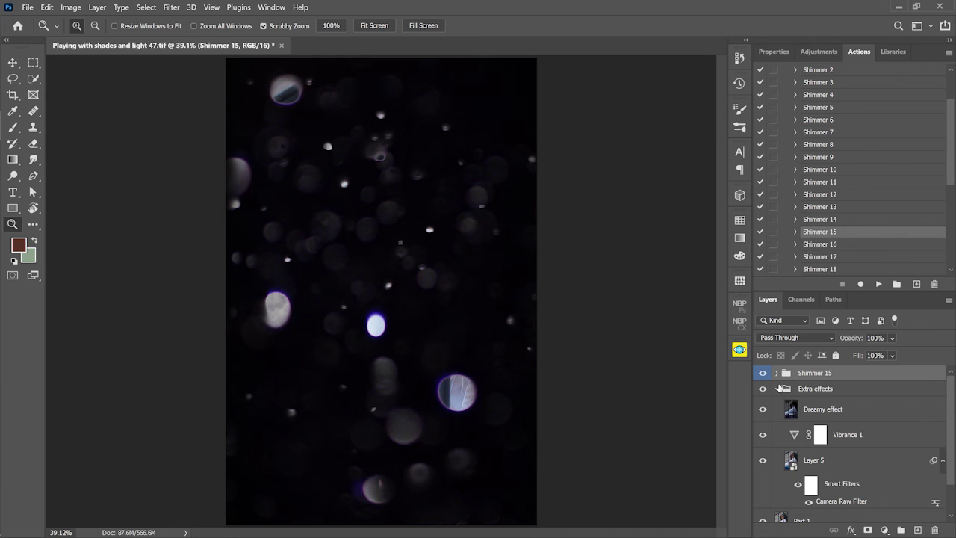
pyautogui.click(777, 372)
pyautogui.moveTo(792, 397); pyautogui.dragTo(812, 457)
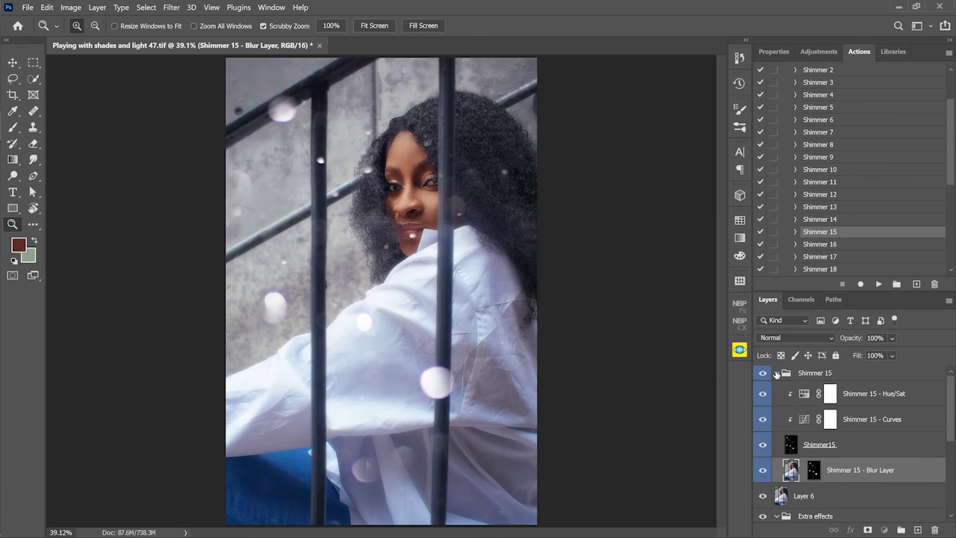
# Lower the Shimmer 15 Hue/Sat saturation to -9
pyautogui.click(780, 378)
pyautogui.click(788, 450)
pyautogui.click(830, 394)
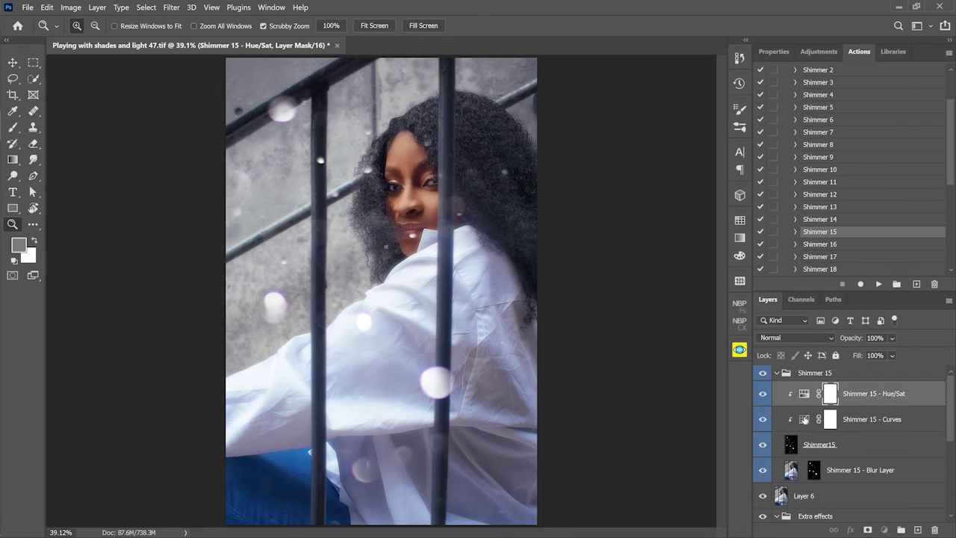
pyautogui.click(830, 419)
pyautogui.scroll(10, 849, 150)
pyautogui.click(783, 70)
pyautogui.click(819, 52)
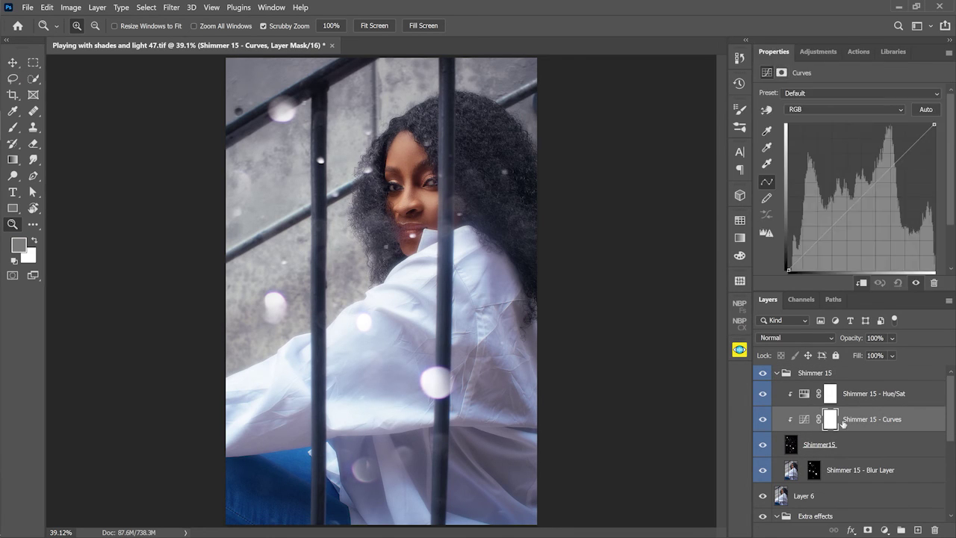
pyautogui.click(803, 398)
pyautogui.click(803, 419)
pyautogui.click(803, 399)
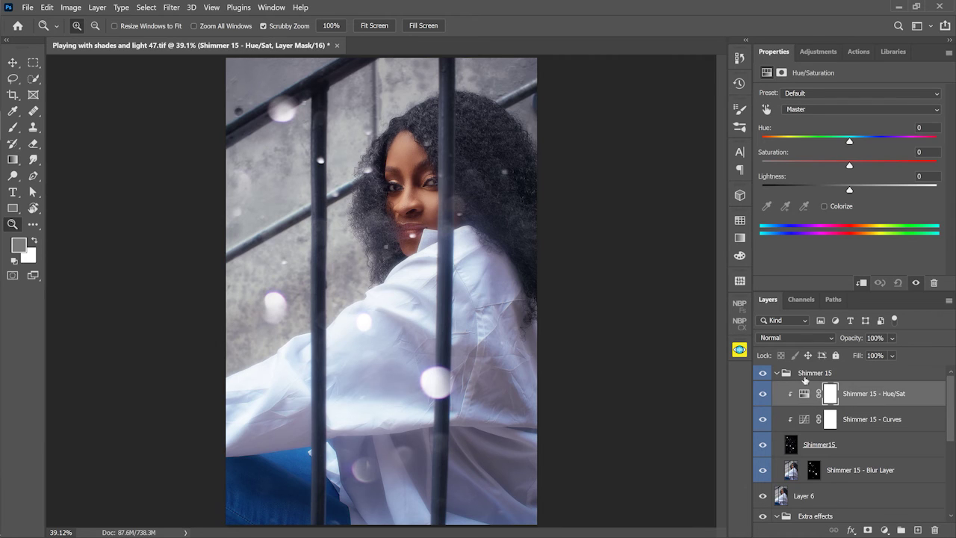
pyautogui.moveTo(850, 165); pyautogui.dragTo(835, 175)
# Apply a 24-pixel Gaussian Blur to the Shimmer 15 - Blur Layer
pyautogui.click(793, 472)
pyautogui.click(171, 7)
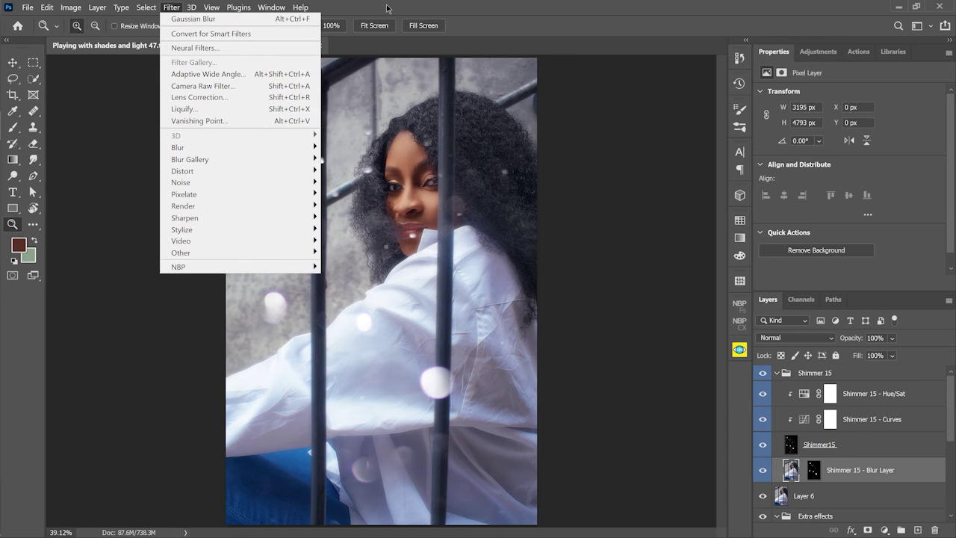
pyautogui.moveTo(297, 151)
pyautogui.click(351, 196)
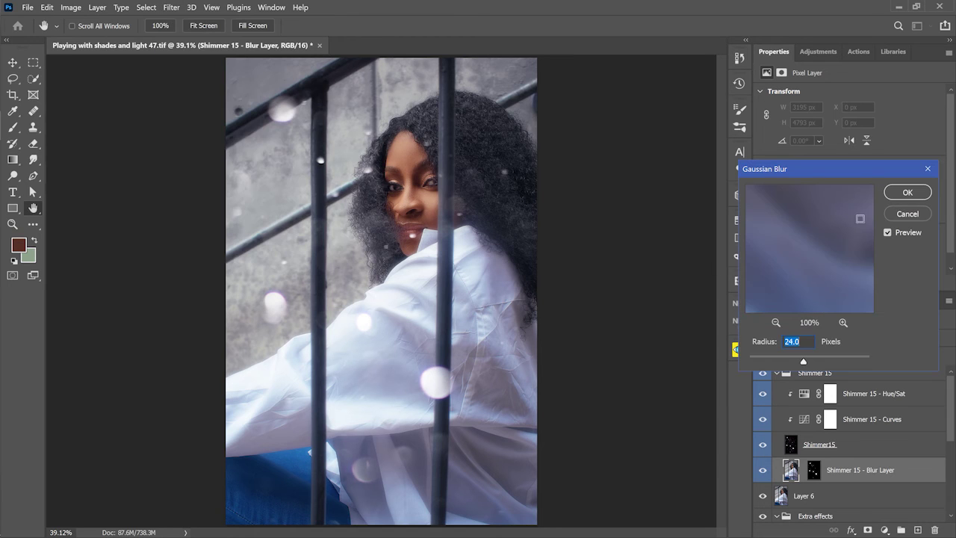
pyautogui.click(894, 192)
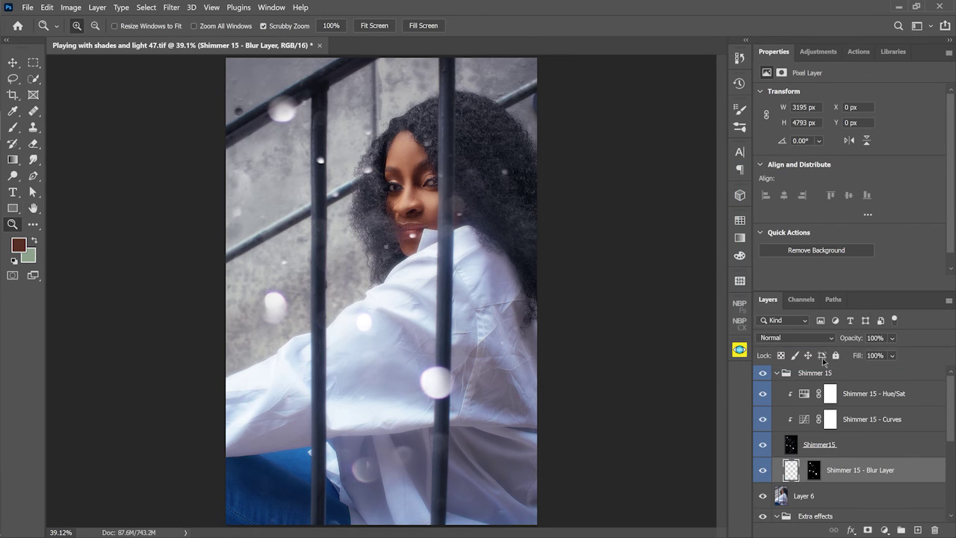
# Add a layer mask to the Shimmer 15 group and trace a path around the railing bar over the bokeh ball
pyautogui.click(777, 372)
pyautogui.click(867, 530)
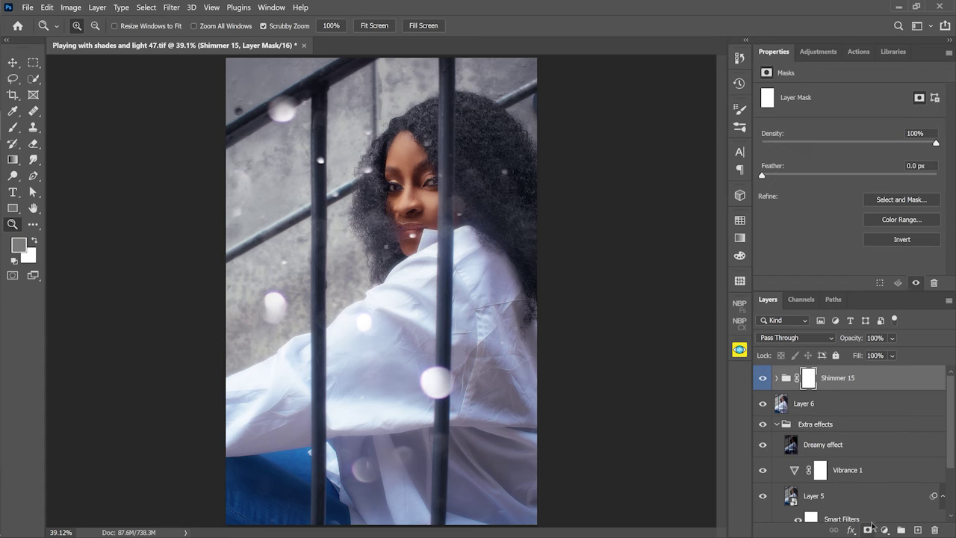
pyautogui.moveTo(445, 398); pyautogui.dragTo(481, 398)
pyautogui.press('p')
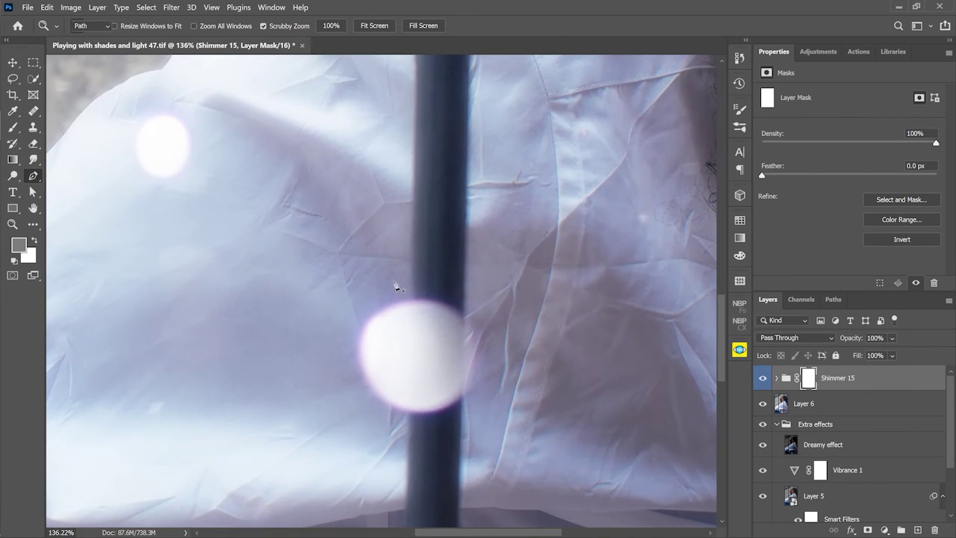
pyautogui.click(413, 268)
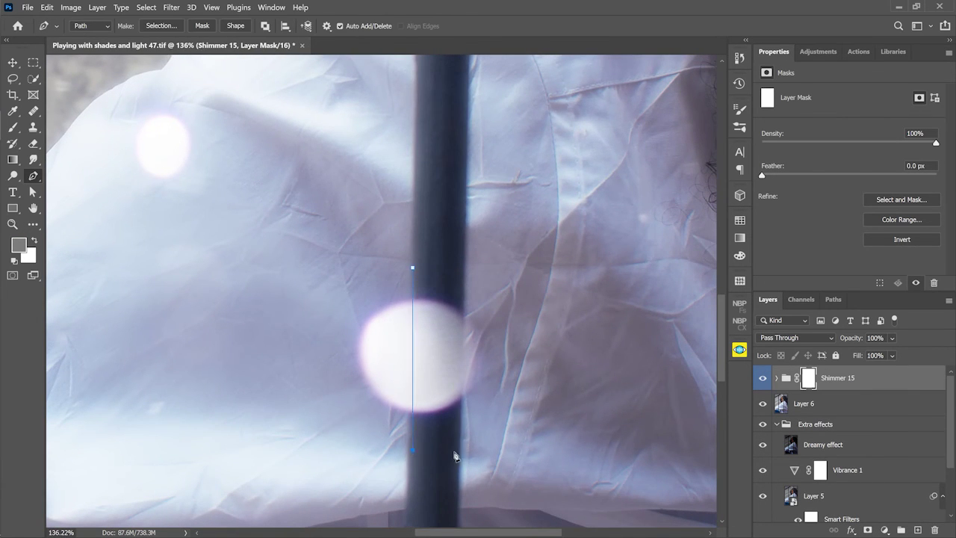
pyautogui.click(407, 454)
pyautogui.click(459, 456)
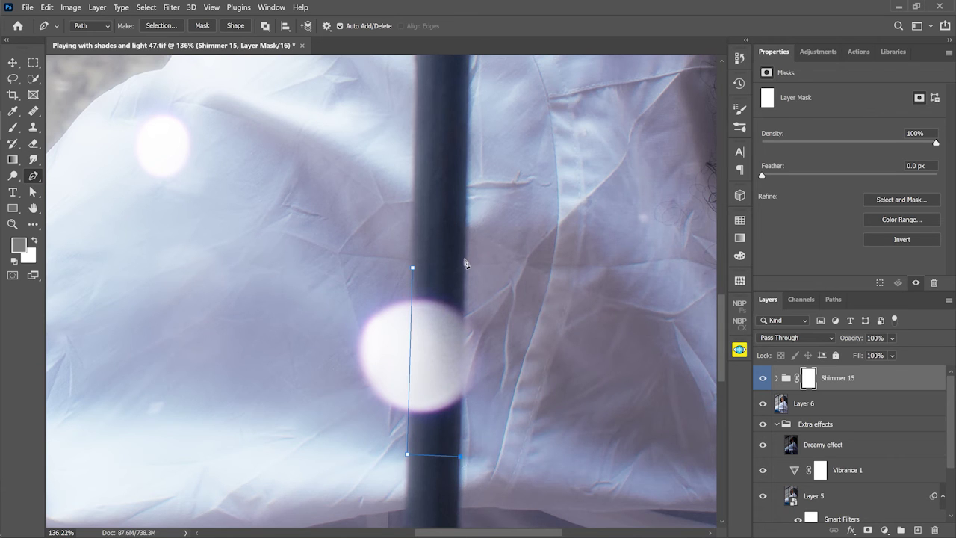
pyautogui.click(464, 261)
pyautogui.click(413, 268)
# Turn the bar path into an unfeathered selection and fill it black on the mask
pyautogui.rightClick(435, 288)
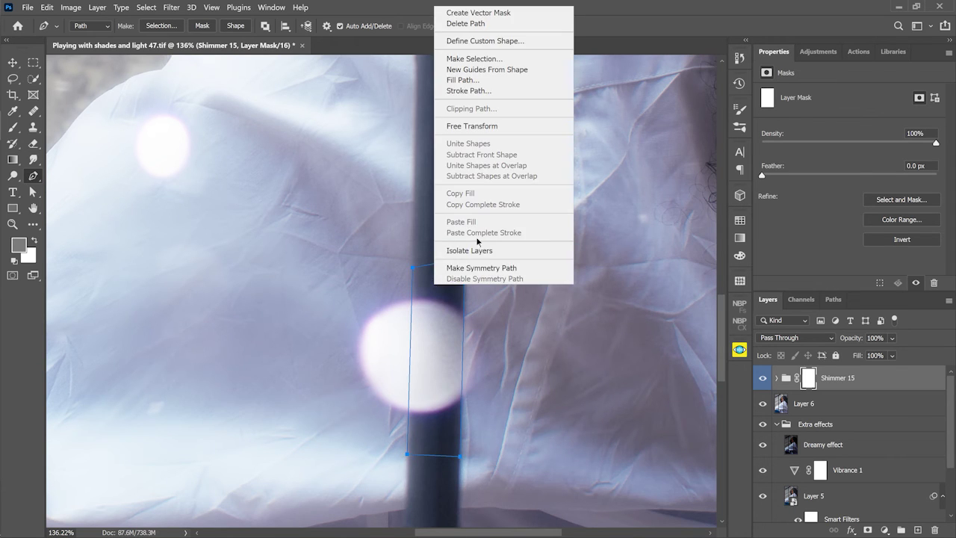
pyautogui.click(485, 58)
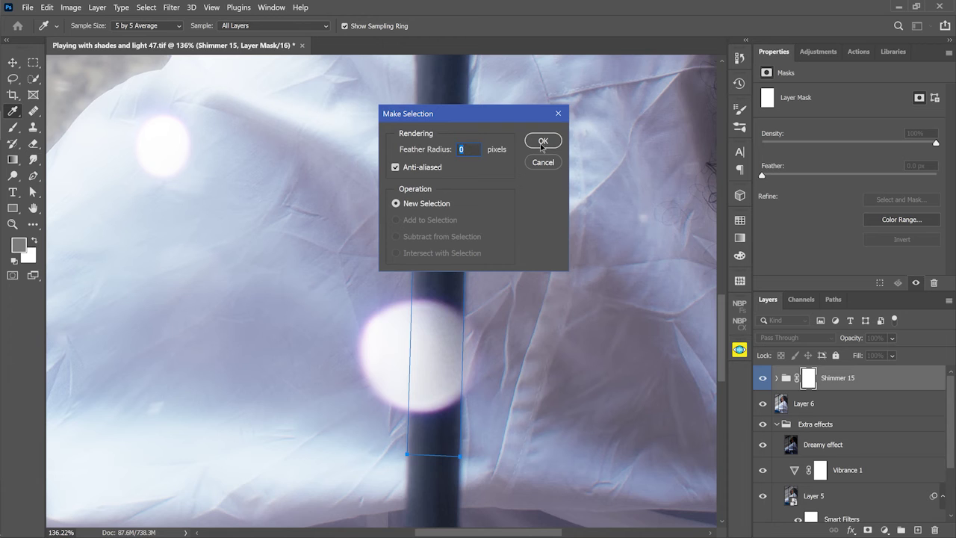
pyautogui.click(543, 141)
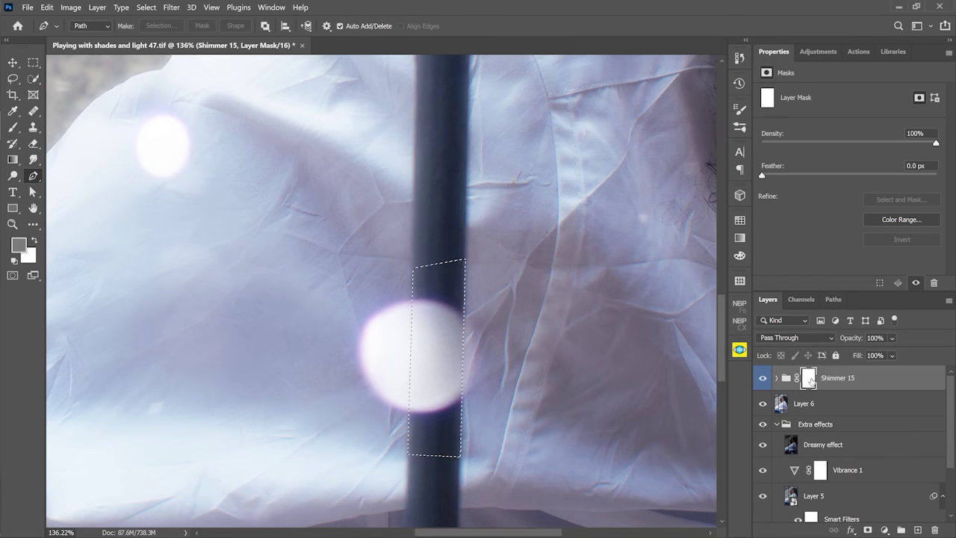
pyautogui.hotkey('shift', 'BackSpace')
pyautogui.click(484, 138)
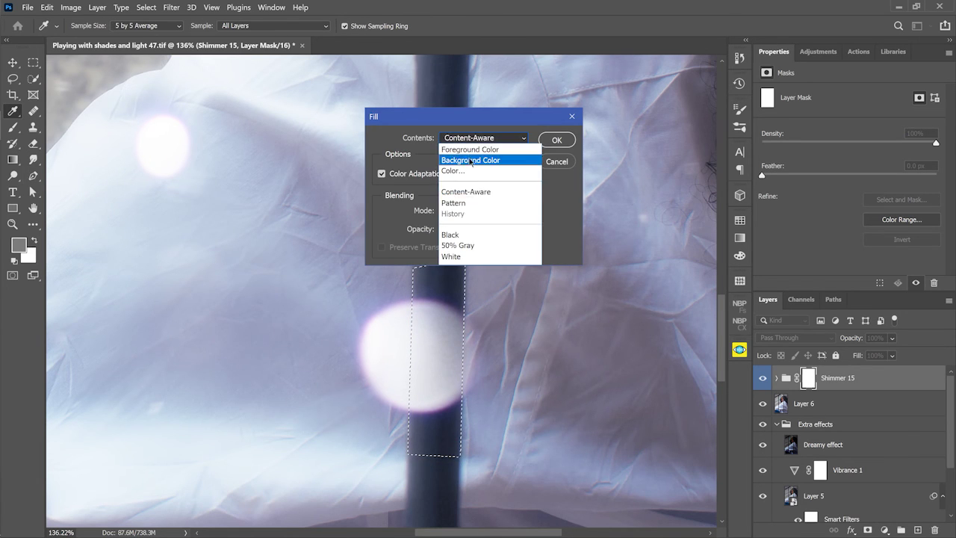
pyautogui.click(476, 236)
pyautogui.press('Return')
pyautogui.hotkey('ctrl', 'd')
# Trace a closed path around the diagonal upper bar crossing the top bokeh spot
pyautogui.press('z')
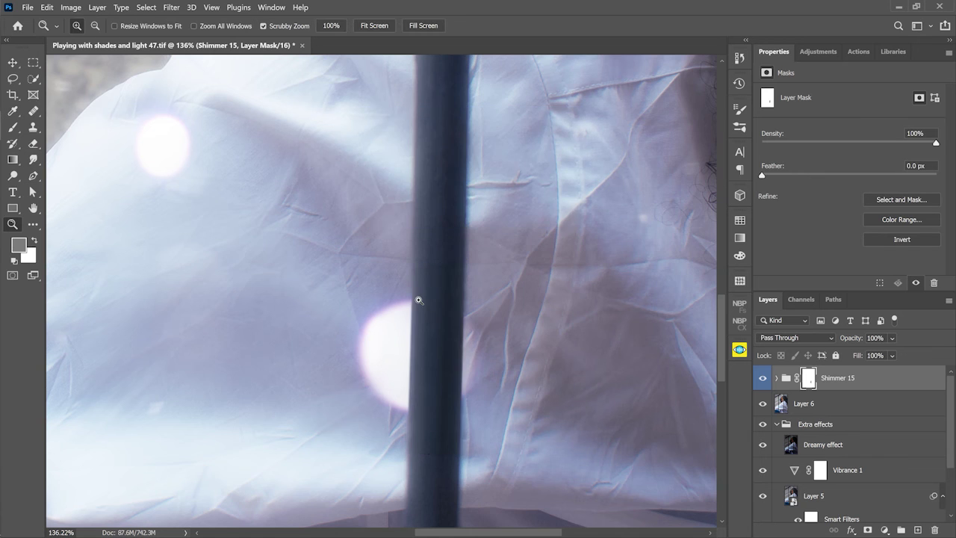
pyautogui.keyDown('alt'); pyautogui.click(420, 301); pyautogui.keyUp('alt')
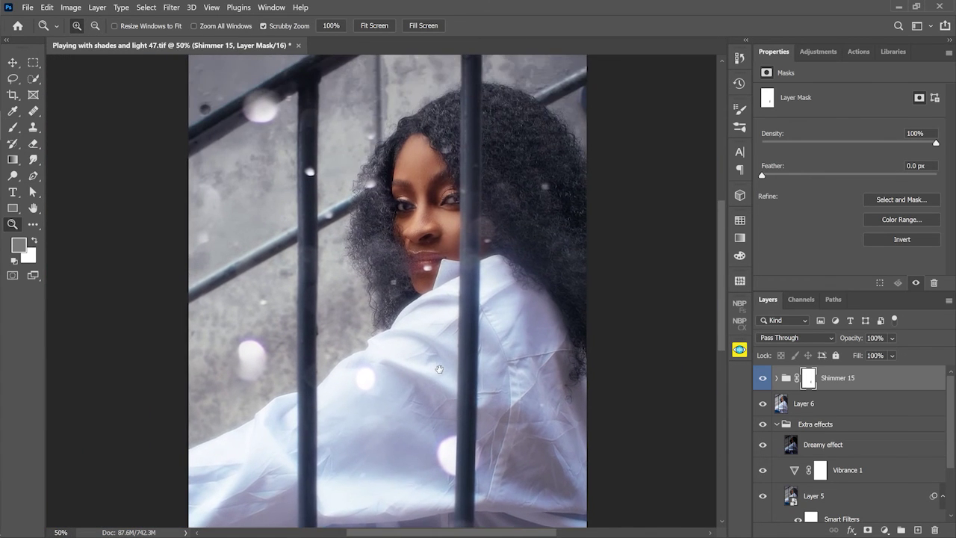
pyautogui.moveTo(439, 369); pyautogui.dragTo(453, 334)
pyautogui.moveTo(459, 172); pyautogui.dragTo(465, 159)
pyautogui.press('p')
pyautogui.click(471, 71)
pyautogui.click(324, 156)
pyautogui.click(372, 251)
pyautogui.click(559, 141)
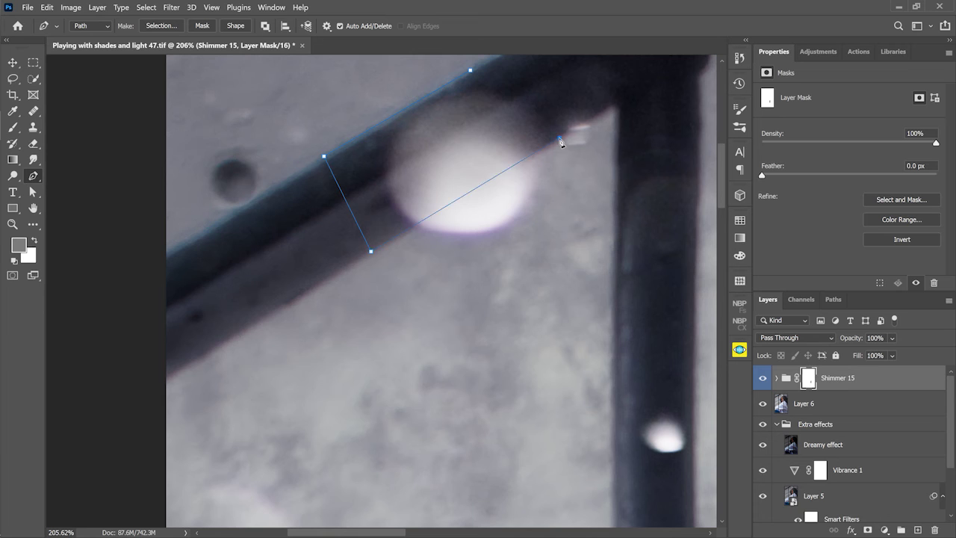
pyautogui.click(484, 64)
# Make a 2 px feathered selection from that path and fill it black on the mask
pyautogui.rightClick(479, 99)
pyautogui.click(513, 151)
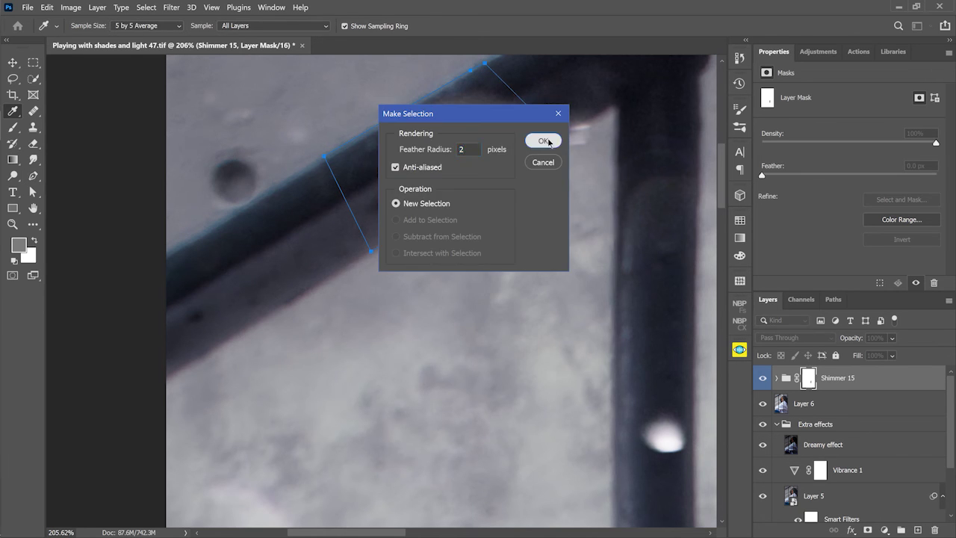
pyautogui.click(546, 142)
pyautogui.hotkey('shift', 'BackSpace')
pyautogui.click(555, 137)
pyautogui.press('z')
pyautogui.hotkey('ctrl', 'd')
# Paint black on the mask along the bar where the bars meet to remove the leftover glint
pyautogui.keyDown('alt'); pyautogui.click(565, 157); pyautogui.keyUp('alt')
pyautogui.moveTo(528, 228); pyautogui.dragTo(715, 357)
pyautogui.press('b')
pyautogui.press('d')
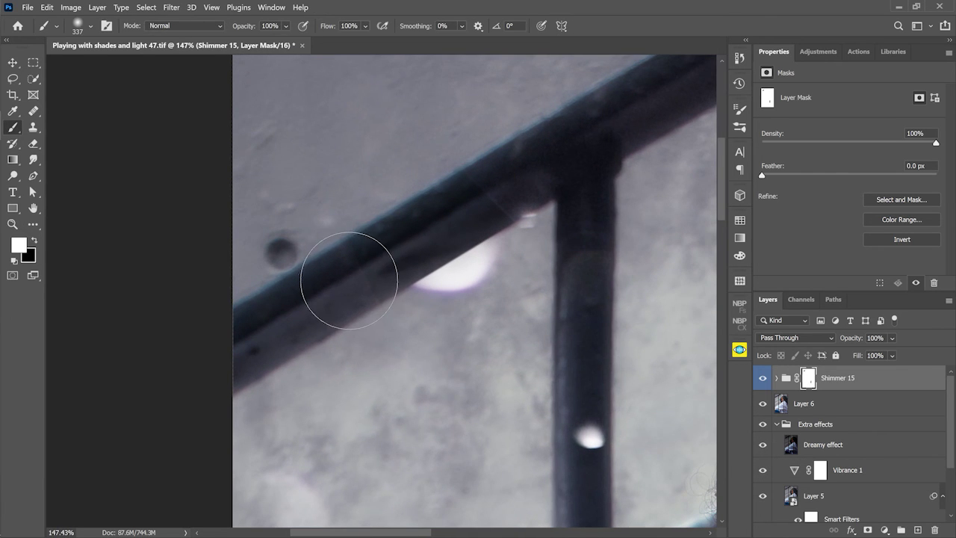
pyautogui.keyDown('alt'); pyautogui.rightClick(335, 289); pyautogui.keyUp('alt')
pyautogui.moveTo(335, 289); pyautogui.dragTo(491, 182)
pyautogui.press('z')
pyautogui.moveTo(616, 337); pyautogui.dragTo(561, 284)
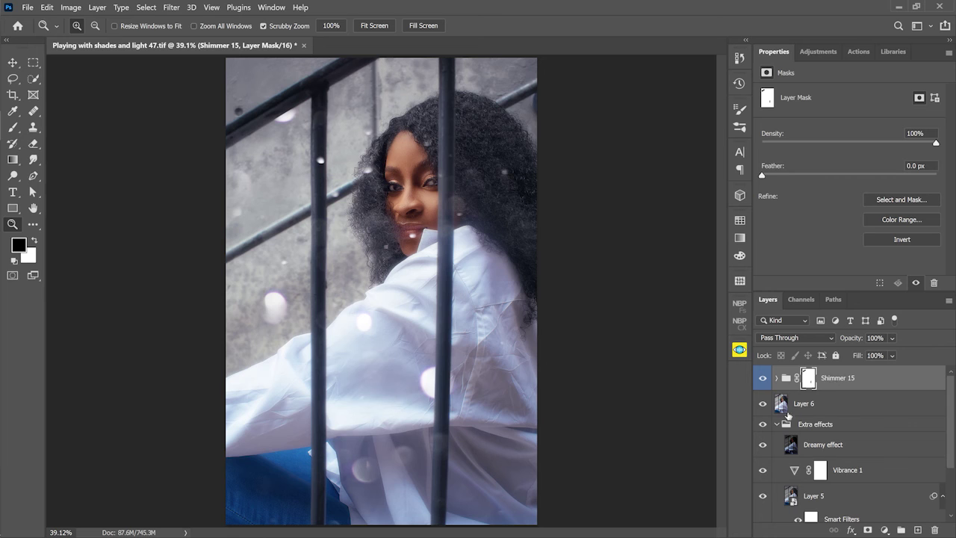
# Try moving layers in the stack, undo it, and compare with the Shimmer 15 group hidden and shown
pyautogui.moveTo(785, 413); pyautogui.dragTo(792, 520)
pyautogui.moveTo(783, 379)
pyautogui.mouseDown()
pyautogui.moveTo(796, 401)
pyautogui.moveTo(789, 385)
pyautogui.mouseUp()
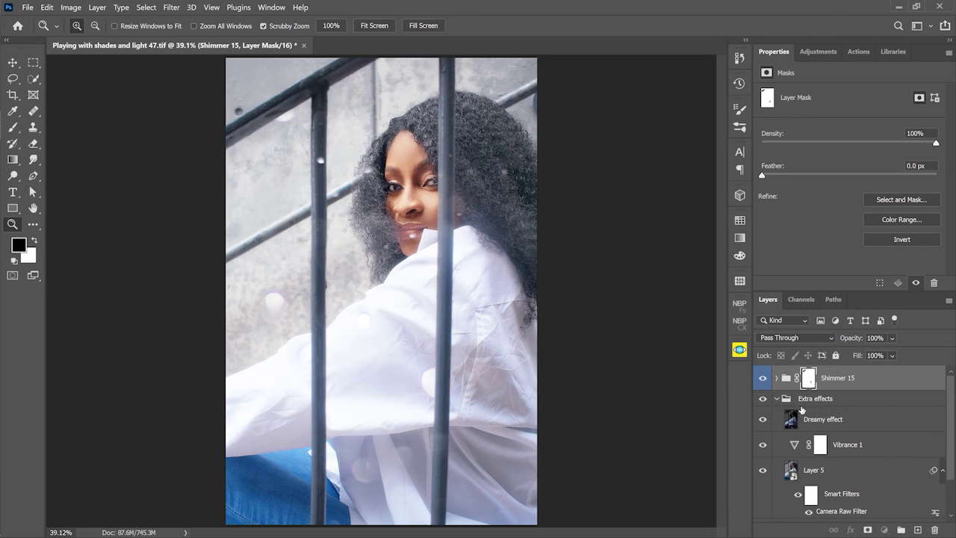
pyautogui.hotkey('ctrl', 'z')
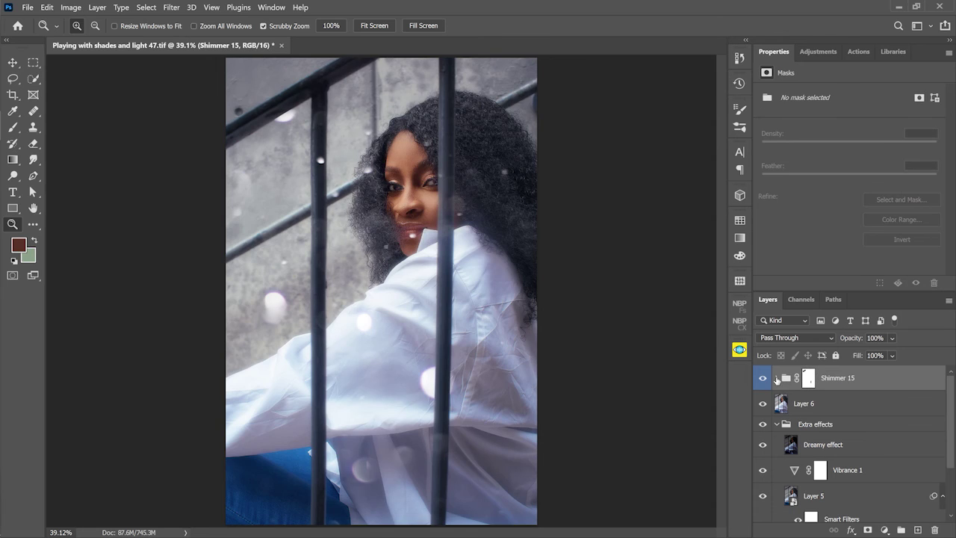
pyautogui.click(763, 379)
pyautogui.click(763, 379)
pyautogui.click(777, 379)
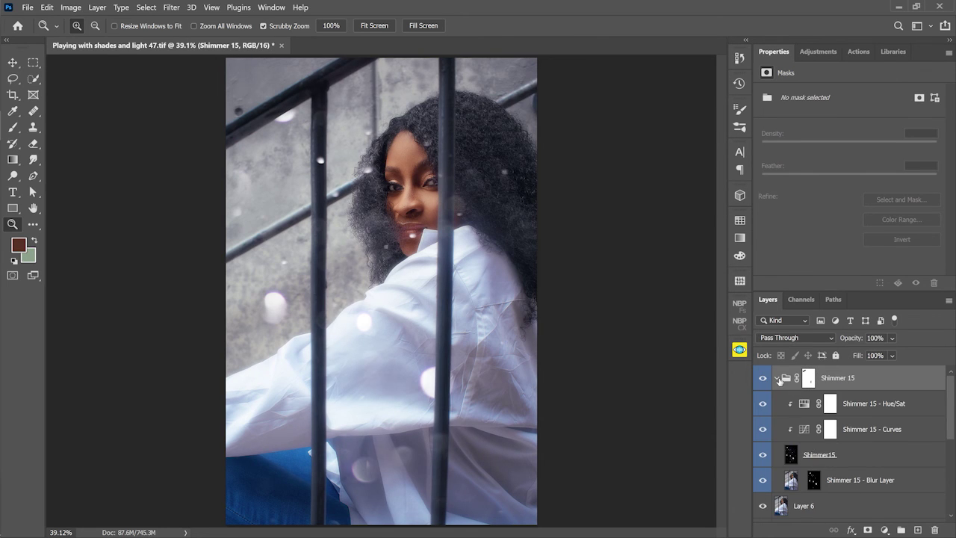
pyautogui.click(777, 379)
pyautogui.click(777, 378)
# Select the Shimmer15 glint layer and save the document
pyautogui.click(786, 461)
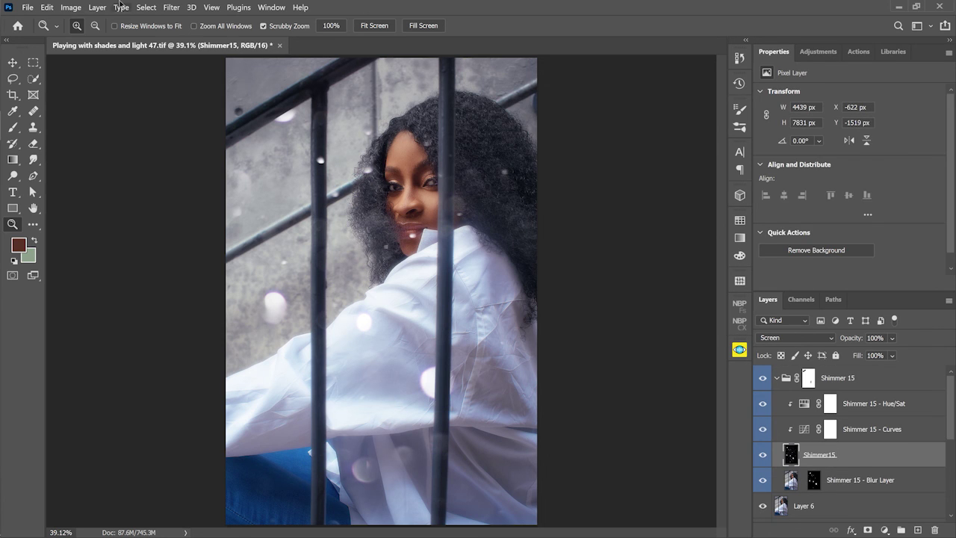
pyautogui.click(72, 7)
pyautogui.click(28, 7)
pyautogui.click(60, 149)
pyautogui.click(777, 378)
pyautogui.click(777, 378)
# Apply Image in Multiply mode to Shimmer15, then give it a 5.2-pixel Gaussian Blur
pyautogui.click(70, 7)
pyautogui.click(91, 170)
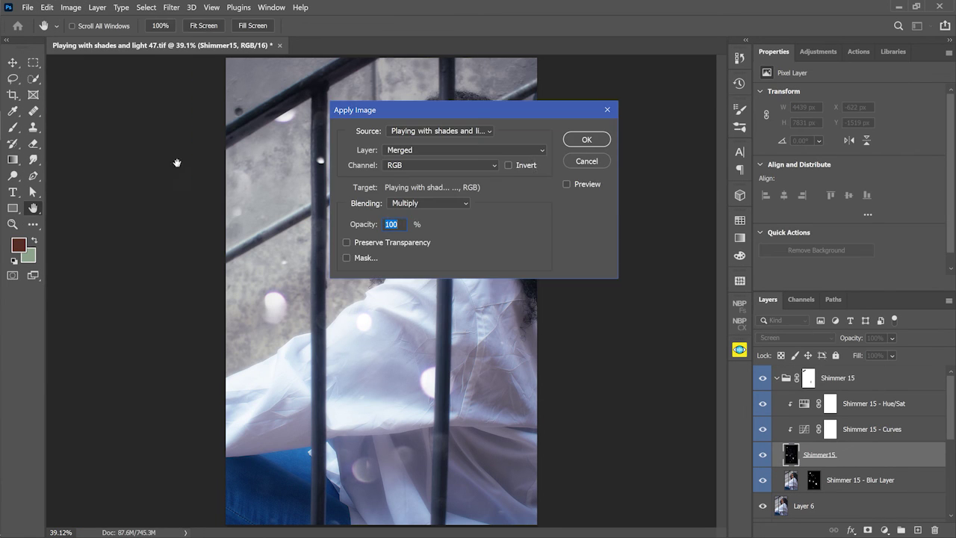
pyautogui.click(567, 184)
pyautogui.click(587, 140)
pyautogui.click(174, 9)
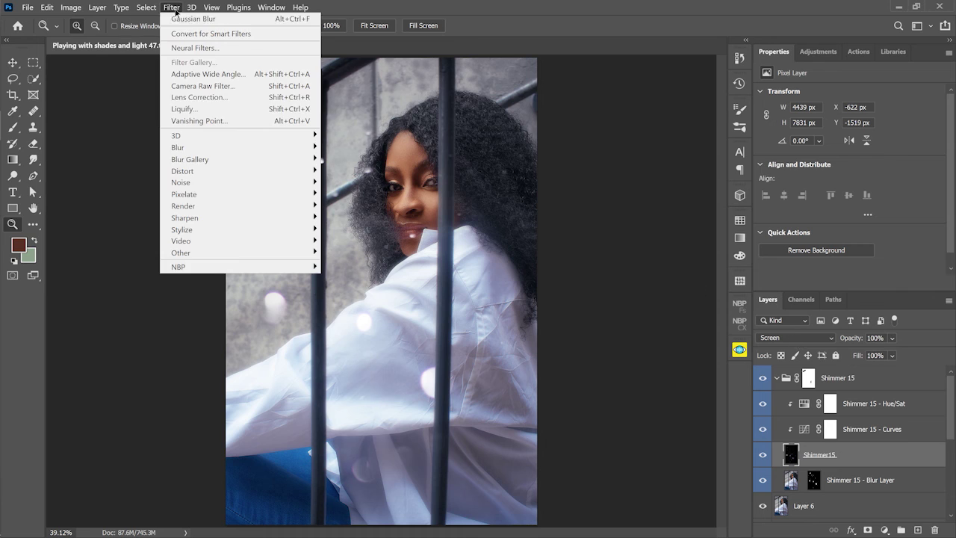
pyautogui.moveTo(179, 147)
pyautogui.click(345, 195)
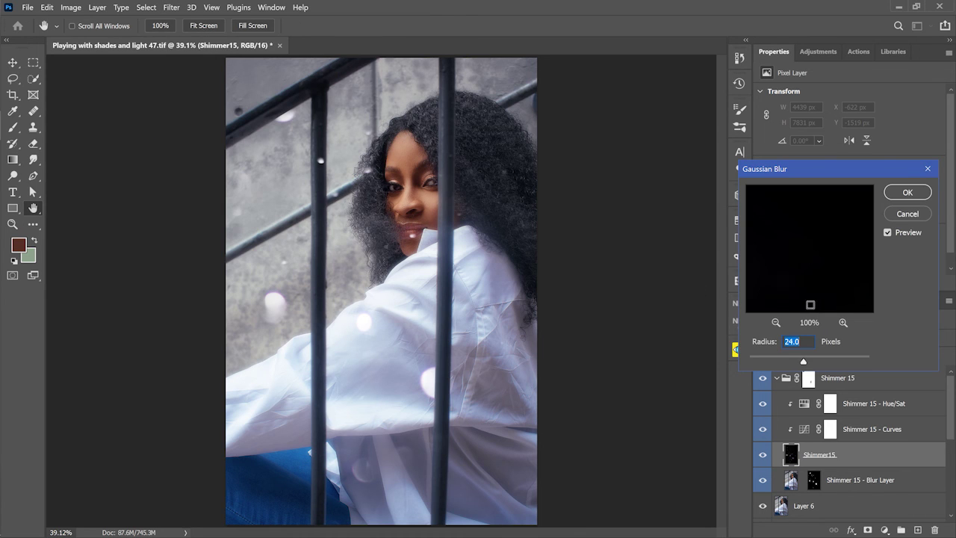
pyautogui.click(776, 361)
pyautogui.moveTo(779, 362); pyautogui.dragTo(783, 364)
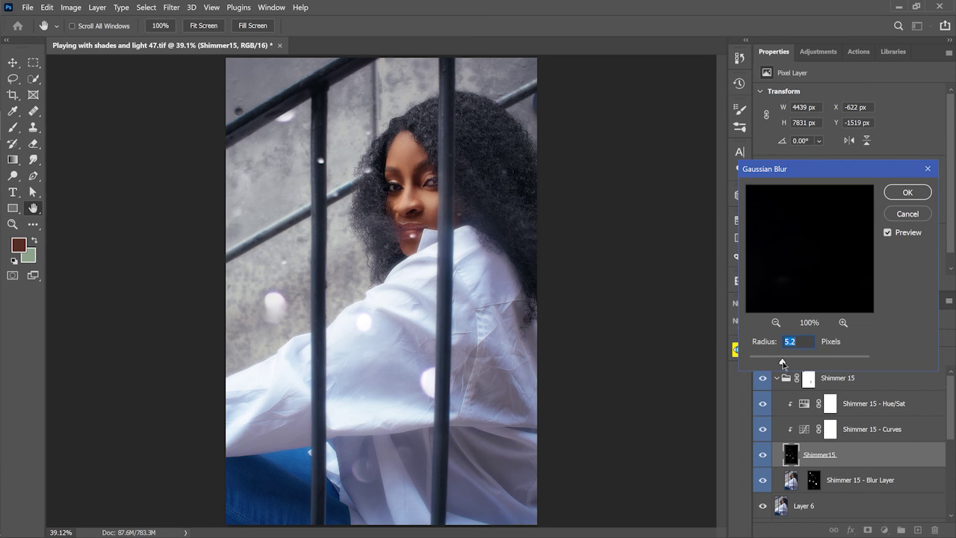
pyautogui.click(906, 193)
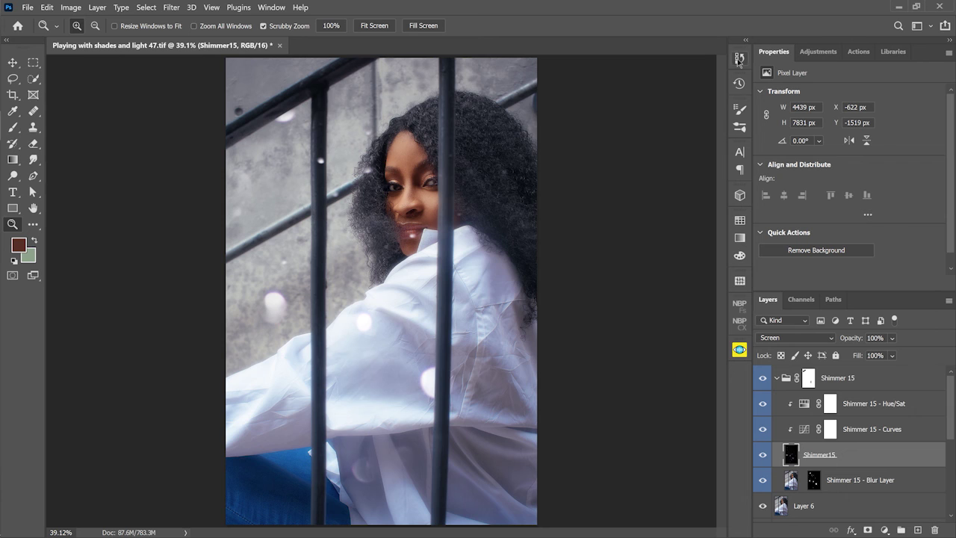
# Step back in History to the Brush Tool (Save) state and collapse the Shimmer 15 group
pyautogui.click(739, 83)
pyautogui.click(650, 78)
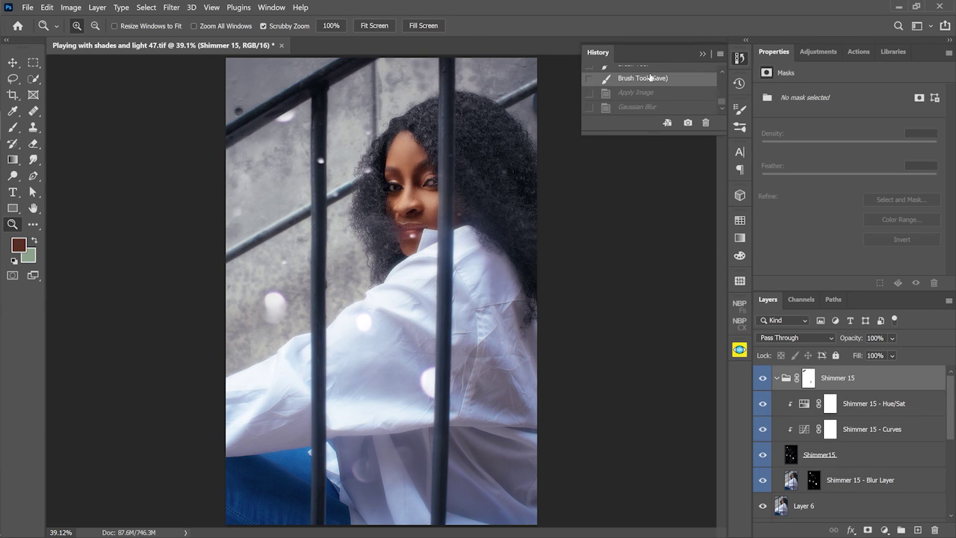
pyautogui.click(637, 109)
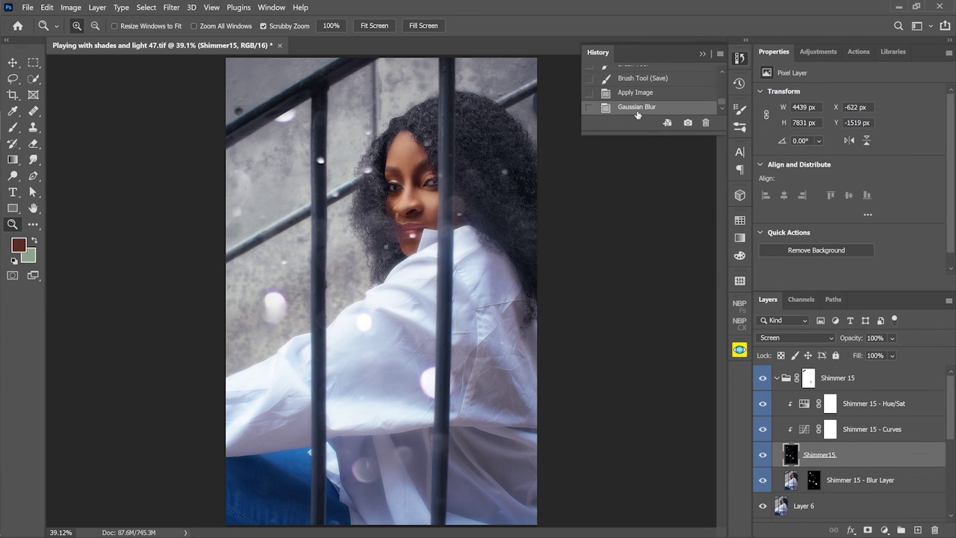
pyautogui.click(630, 78)
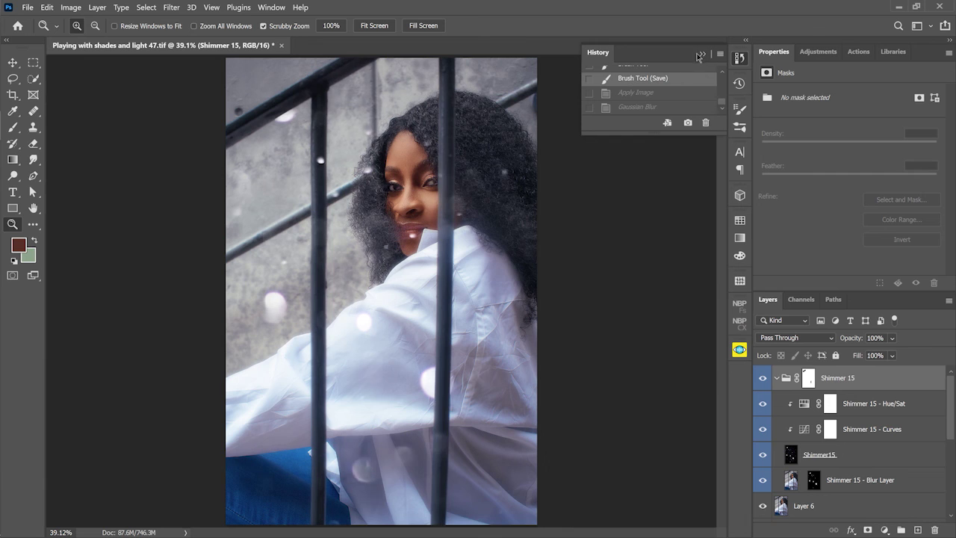
pyautogui.click(703, 55)
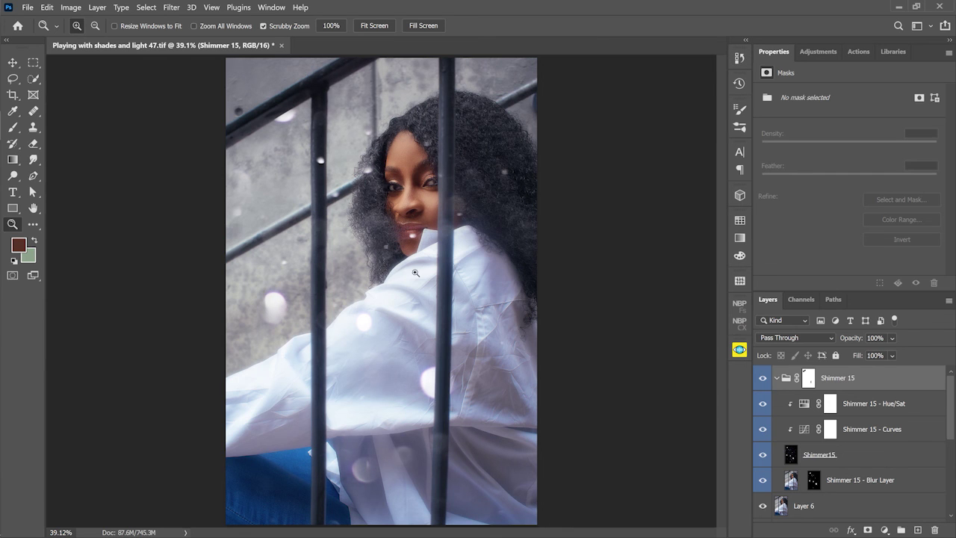
pyautogui.click(778, 378)
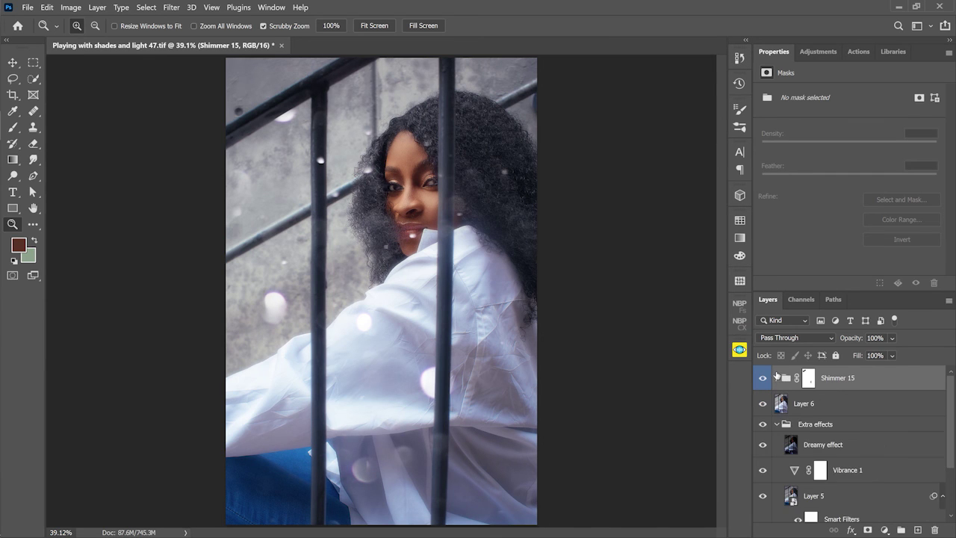
# Stamp visible layers into Layer 7, Apply Image in Multiply, and set its blend mode to Screen
pyautogui.hotkey('ctrl', 'alt', 'shift', 'e')
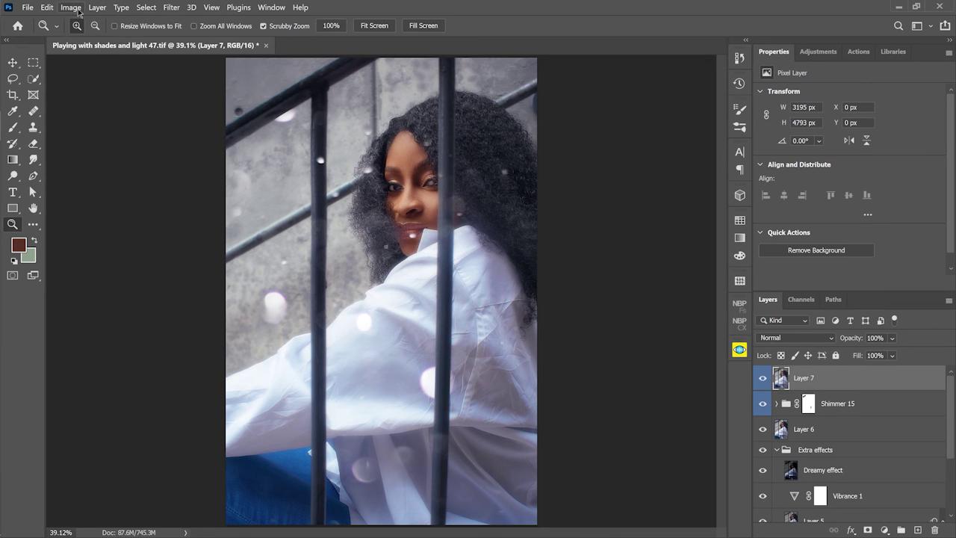
pyautogui.click(71, 7)
pyautogui.click(126, 170)
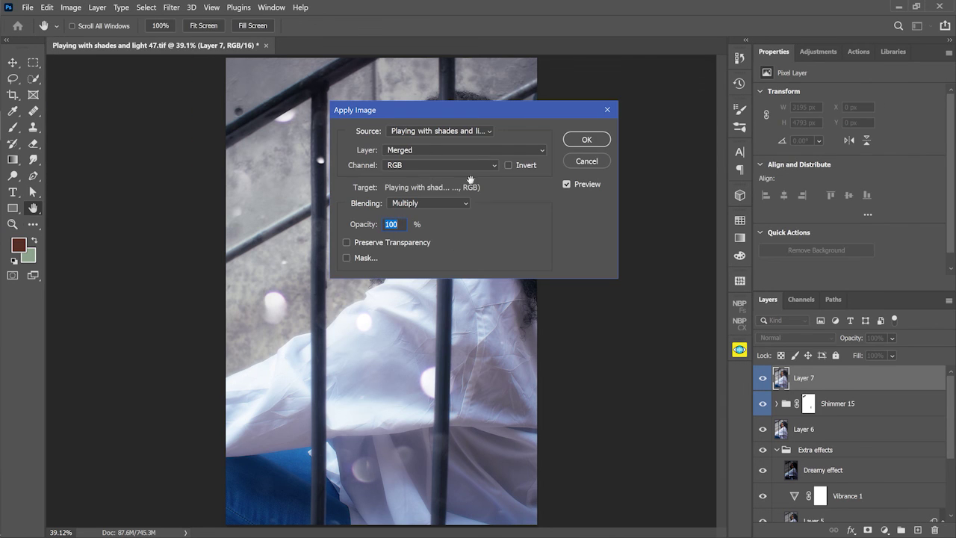
pyautogui.click(582, 140)
pyautogui.click(778, 338)
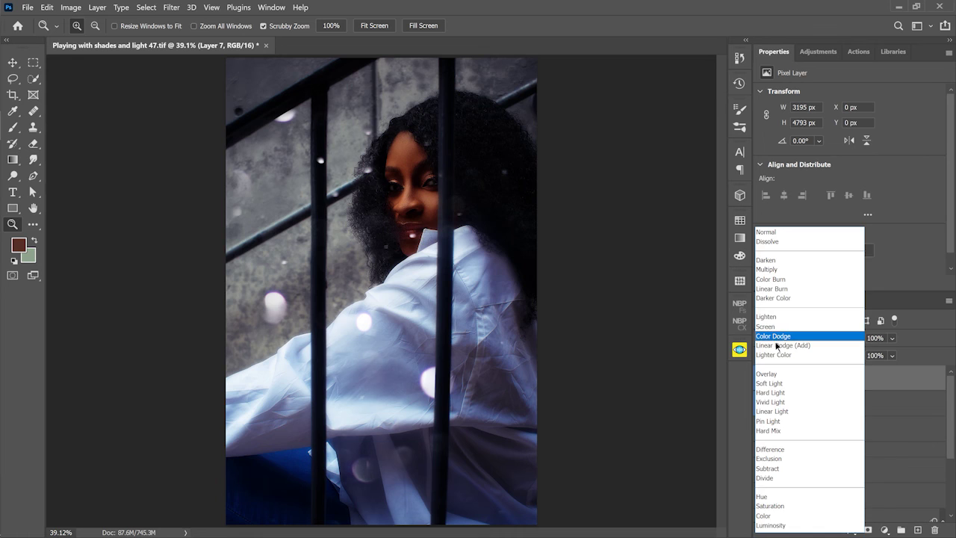
pyautogui.click(766, 327)
# Lower Layer 7's opacity and convert it for Smart Filters
pyautogui.click(171, 7)
pyautogui.moveTo(274, 150)
pyautogui.click(398, 159)
pyautogui.moveTo(857, 341); pyautogui.dragTo(836, 344)
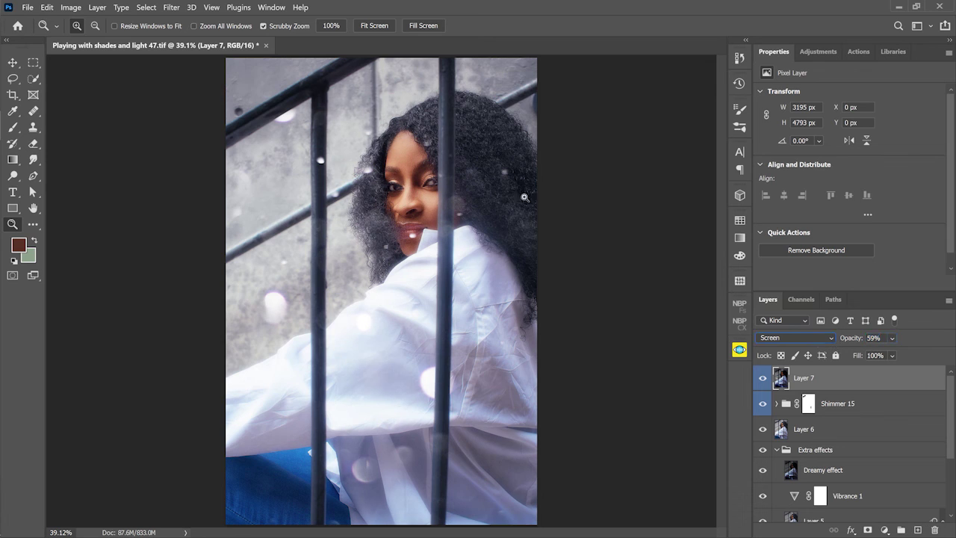
pyautogui.click(171, 6)
pyautogui.click(247, 34)
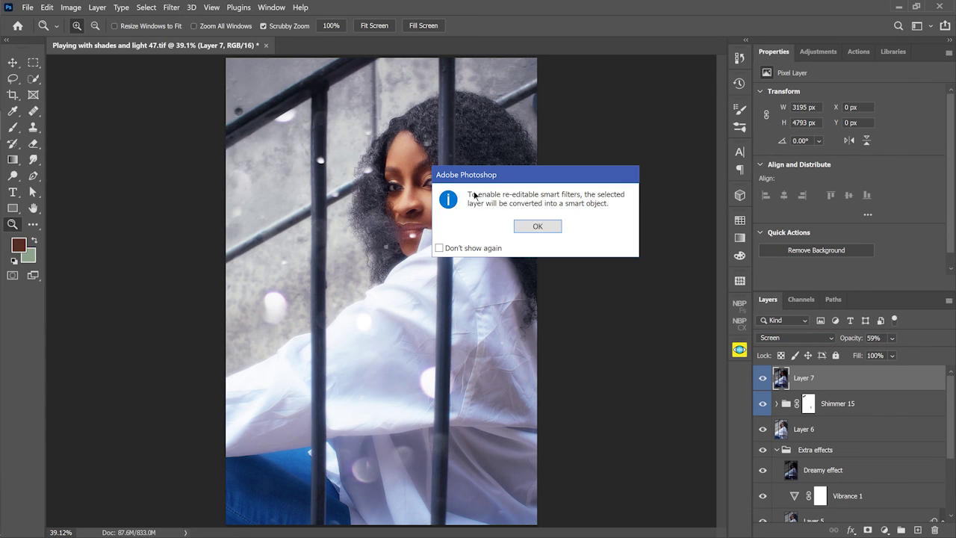
pyautogui.click(544, 229)
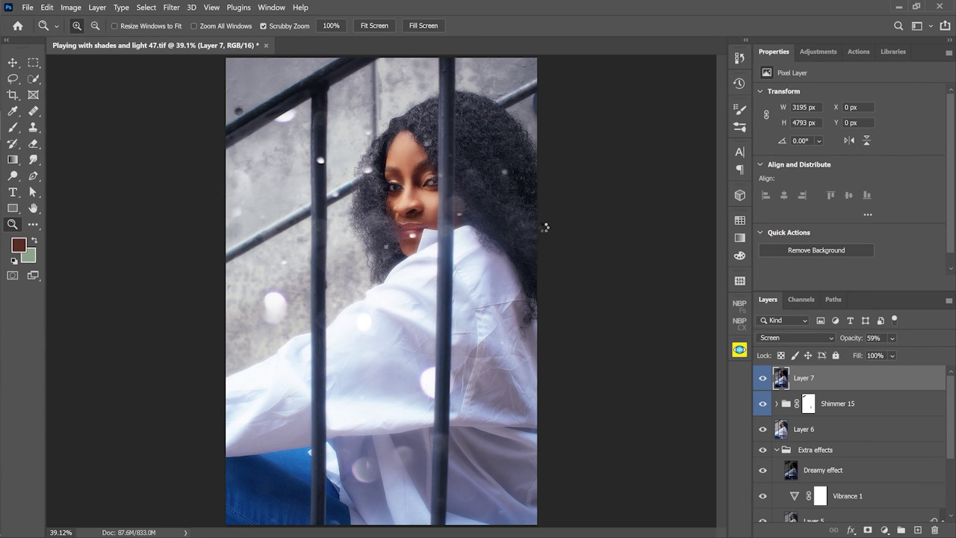
# Add a Gaussian Blur smart filter to Layer 7 with a 3.9-pixel radius
pyautogui.click(171, 7)
pyautogui.moveTo(224, 147)
pyautogui.click(355, 194)
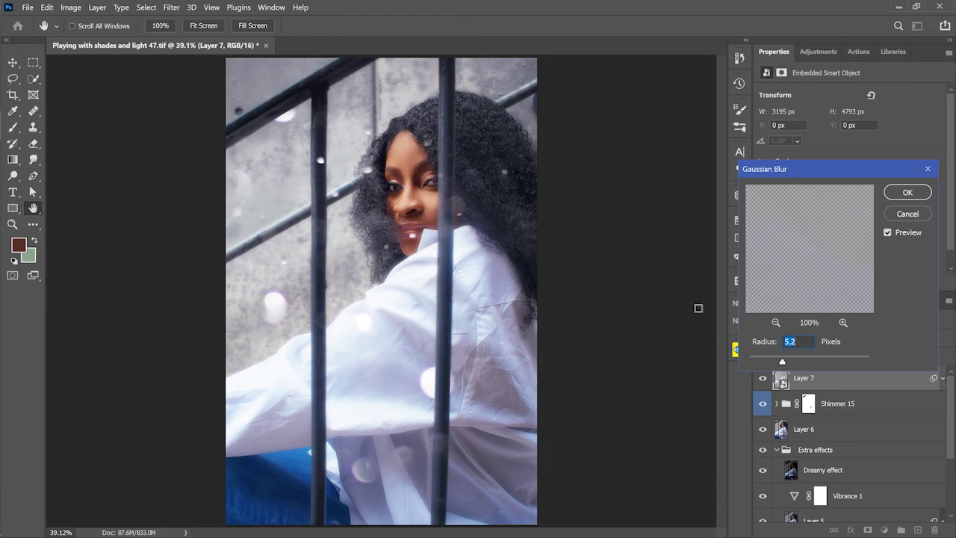
pyautogui.click(792, 361)
pyautogui.click(800, 361)
pyautogui.click(792, 361)
pyautogui.click(775, 361)
pyautogui.click(907, 192)
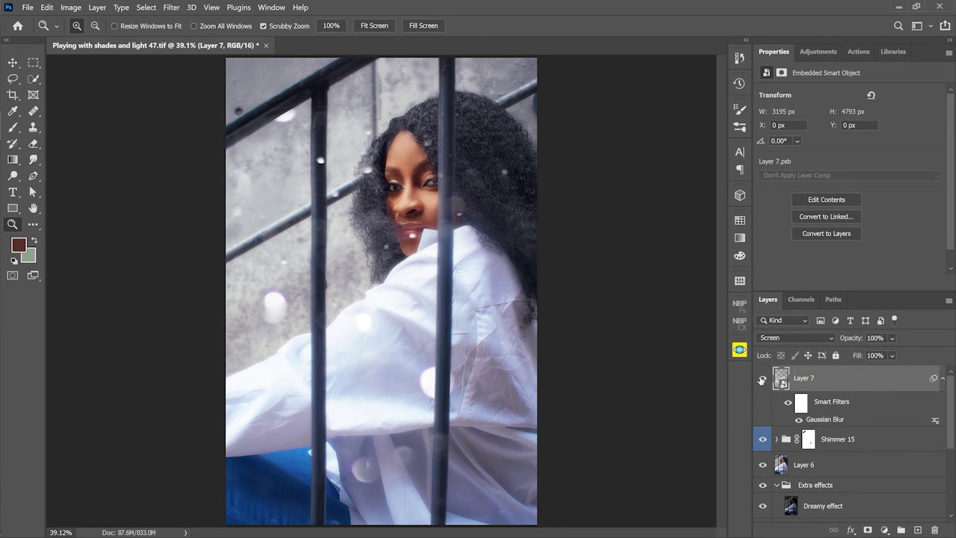
# Compare Layer 7 on and off, then raise the smart blur radius to 4.5 pixels
pyautogui.click(762, 379)
pyautogui.click(762, 379)
pyautogui.doubleClick(818, 419)
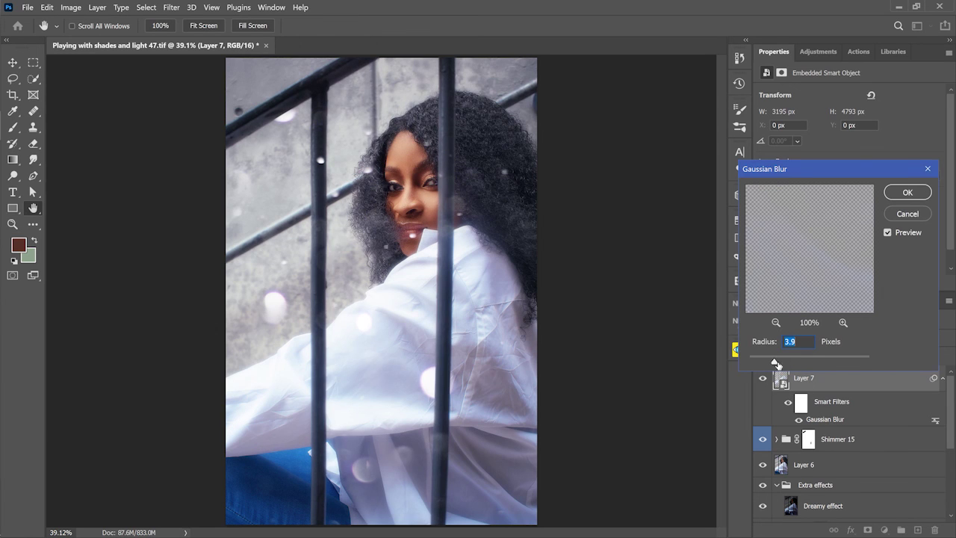
pyautogui.moveTo(778, 361); pyautogui.dragTo(785, 362)
pyautogui.click(902, 196)
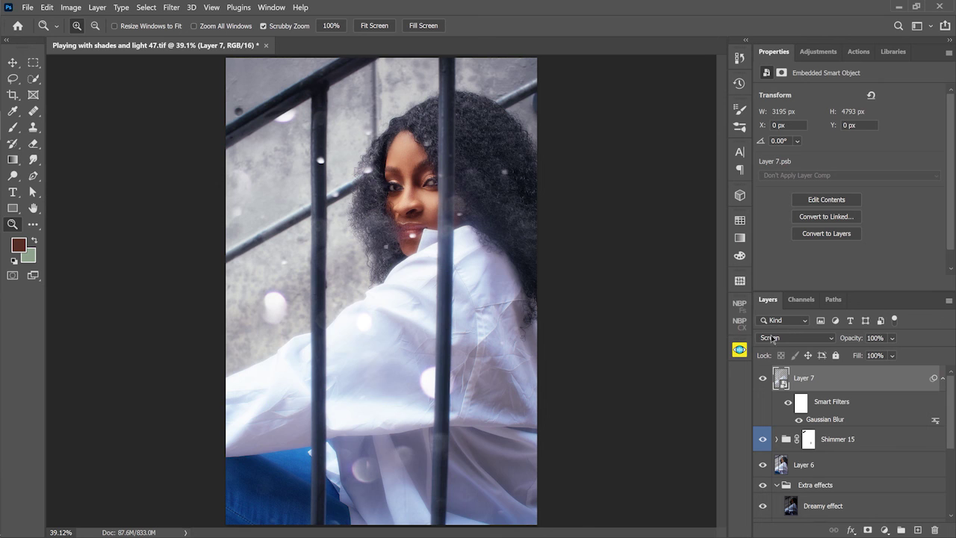
# Compare the glow once more and add a Curves adjustment layer on top
pyautogui.click(762, 379)
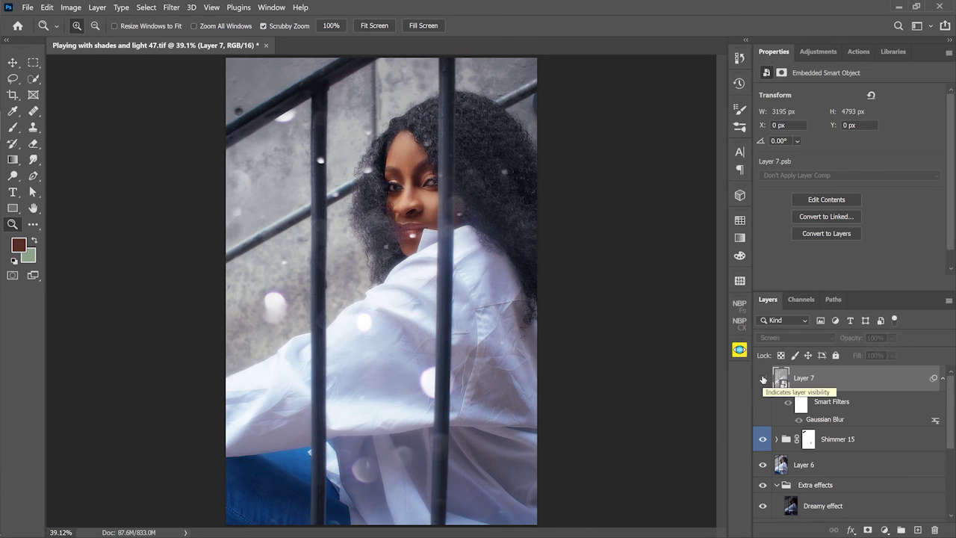
pyautogui.click(763, 379)
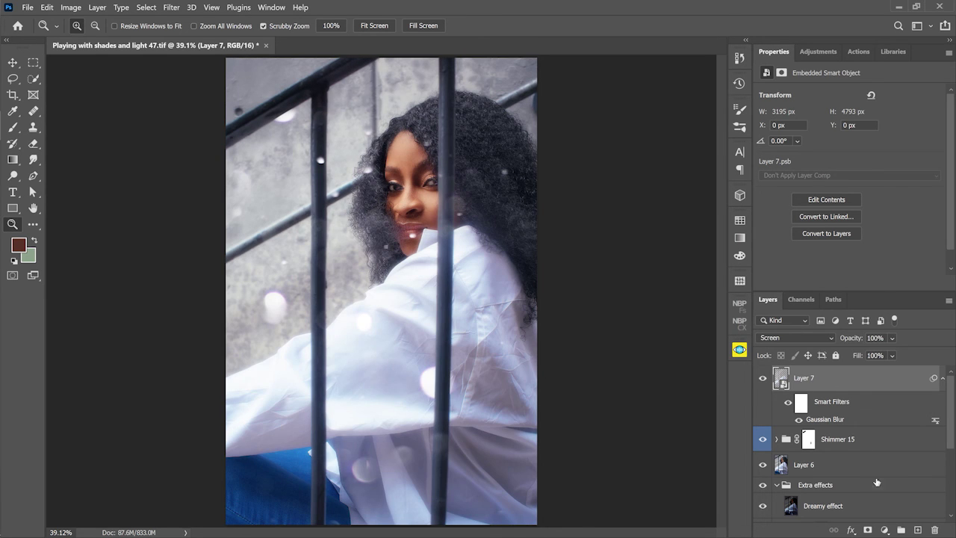
pyautogui.click(885, 530)
pyautogui.click(859, 373)
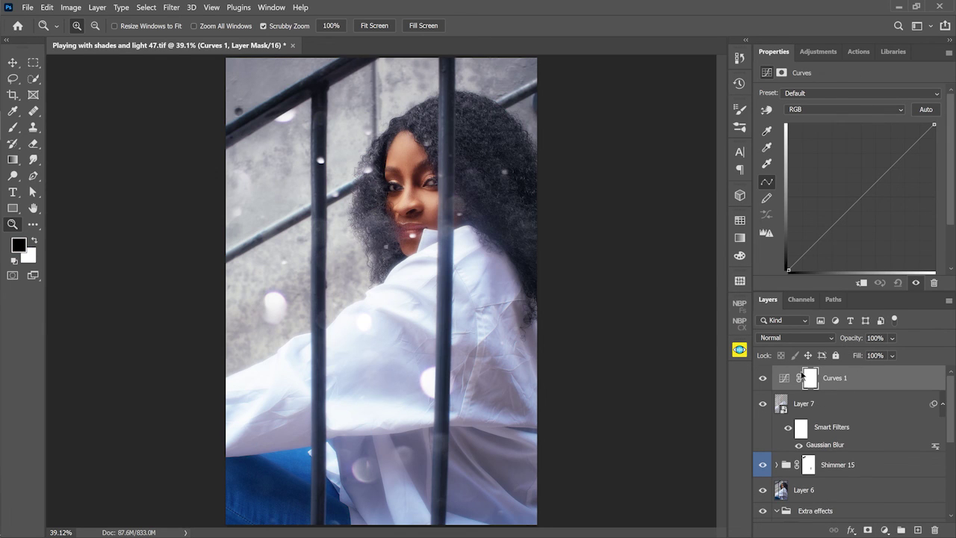
# Add a control point on the Curves graph and pull it down to darken the shadows
pyautogui.click(803, 404)
pyautogui.click(835, 378)
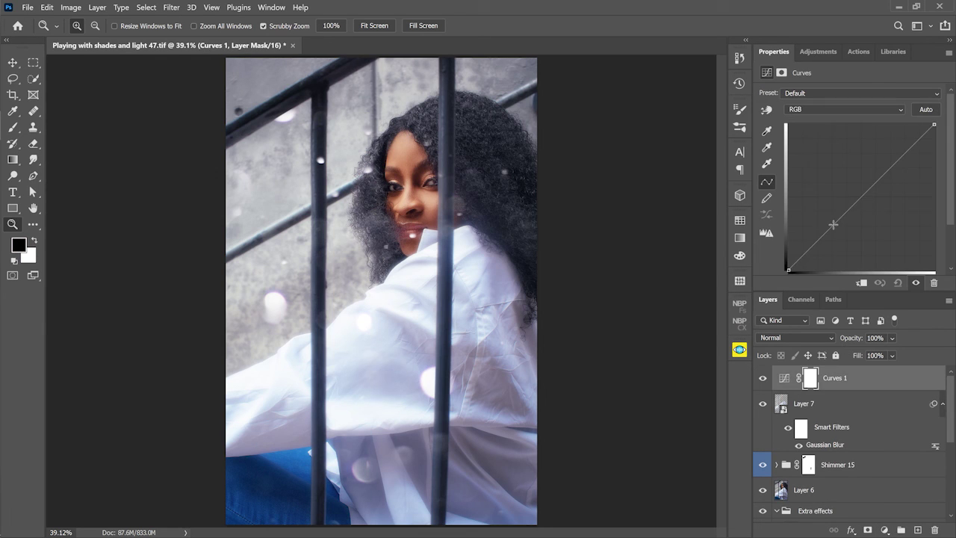
pyautogui.click(891, 168)
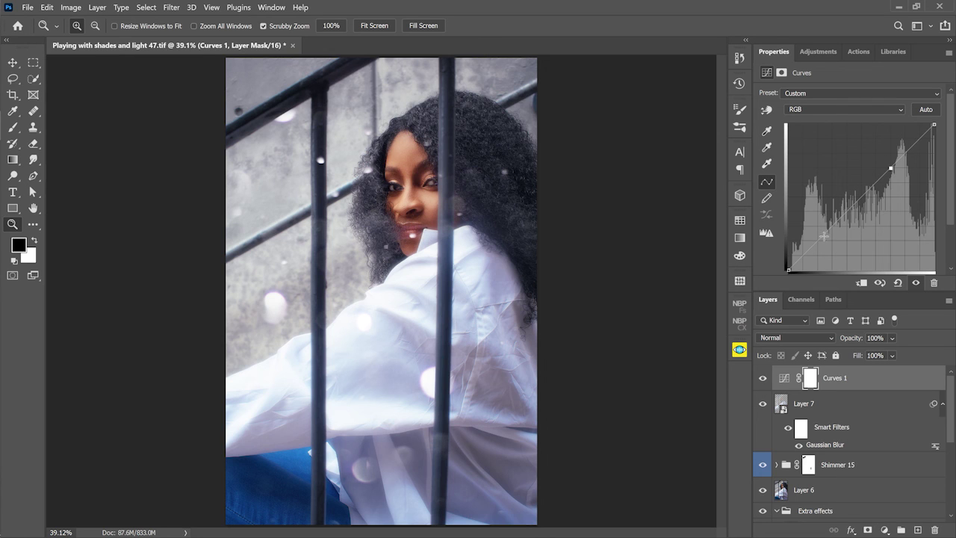
pyautogui.moveTo(824, 235); pyautogui.dragTo(823, 238)
# Compare Curves 1 hidden and shown, then drag it to the trash
pyautogui.click(762, 380)
pyautogui.click(763, 380)
pyautogui.click(762, 379)
pyautogui.moveTo(858, 383); pyautogui.dragTo(934, 530)
# Rename Layer 7 to 'Final bloom' and save the document
pyautogui.doubleClick(804, 378)
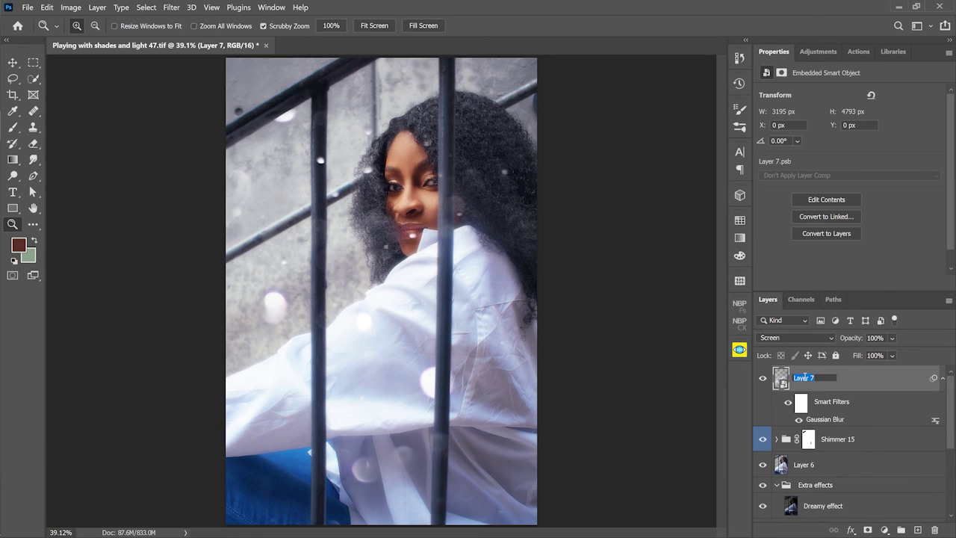
pyautogui.write('Final bloom')
pyautogui.press('Return')
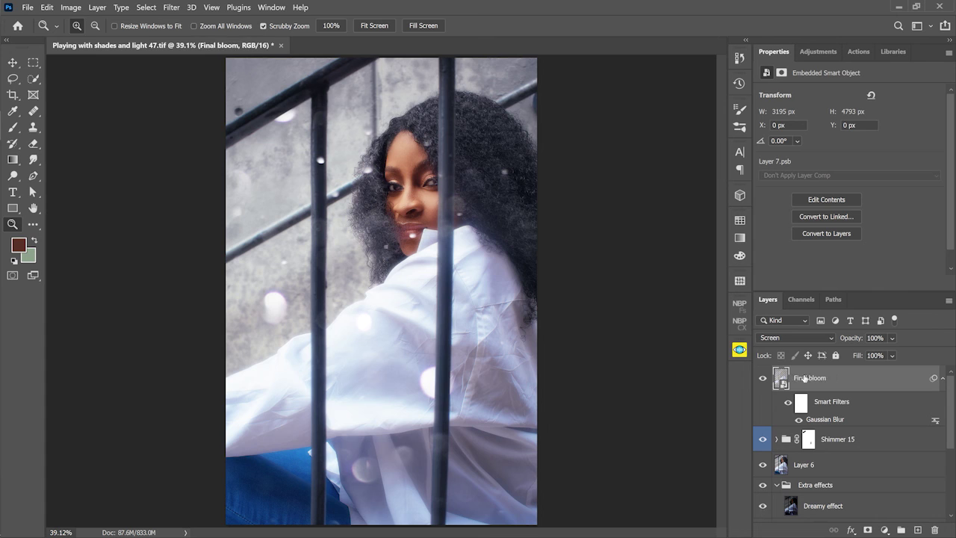
pyautogui.click(27, 8)
pyautogui.click(45, 139)
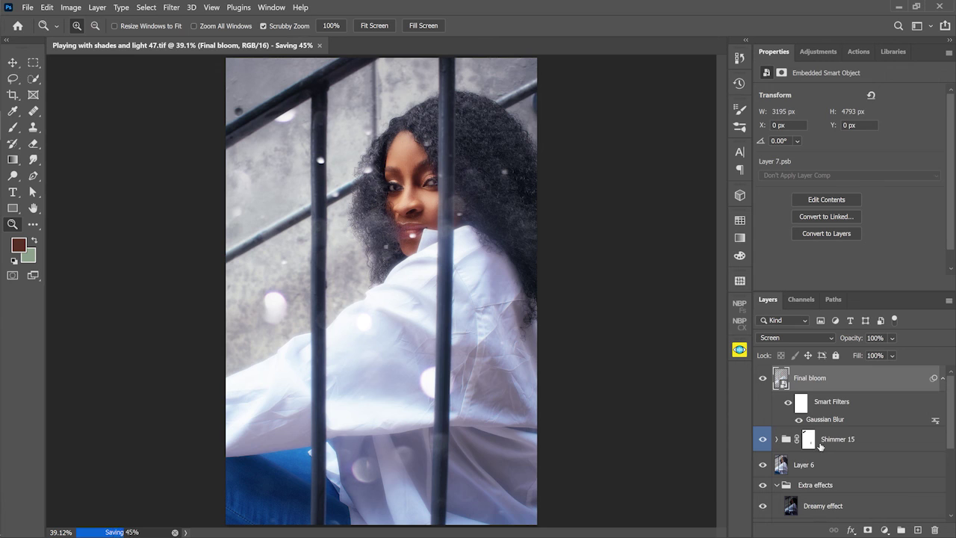
# Show only the Background photo to compare, then restore all layers' visibility
pyautogui.scroll(-4, 821, 446)
pyautogui.press('alt')
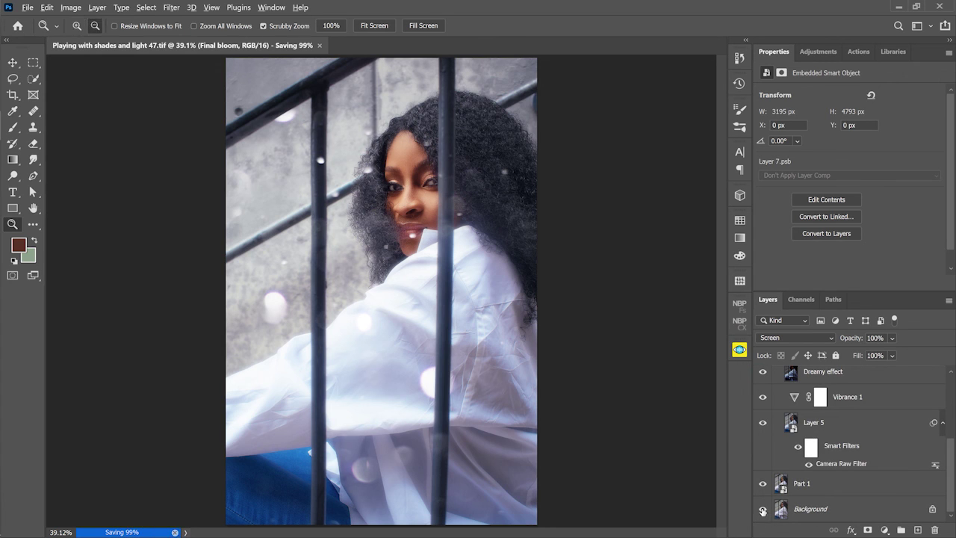
pyautogui.keyDown('alt'); pyautogui.click(763, 510); pyautogui.keyUp('alt')
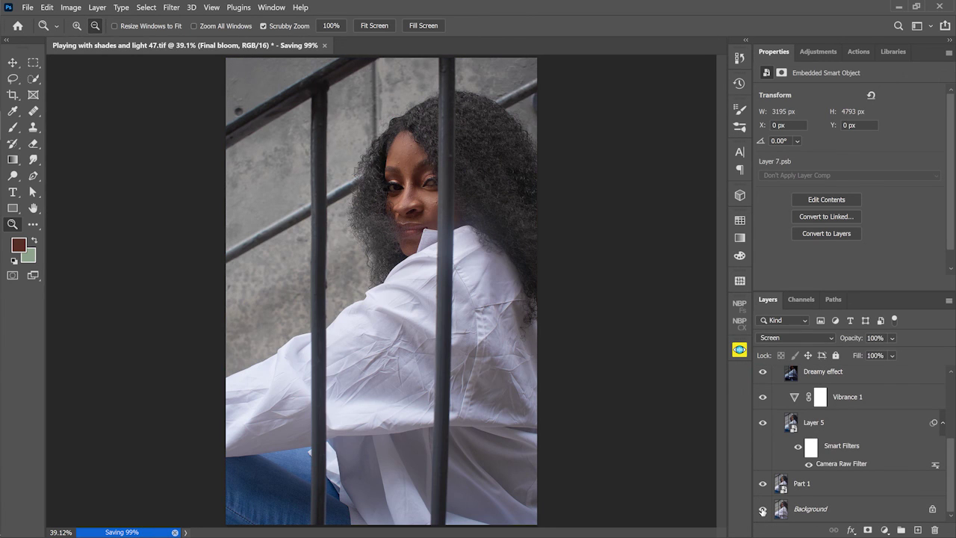
pyautogui.keyDown('alt'); pyautogui.click(762, 510); pyautogui.keyUp('alt')
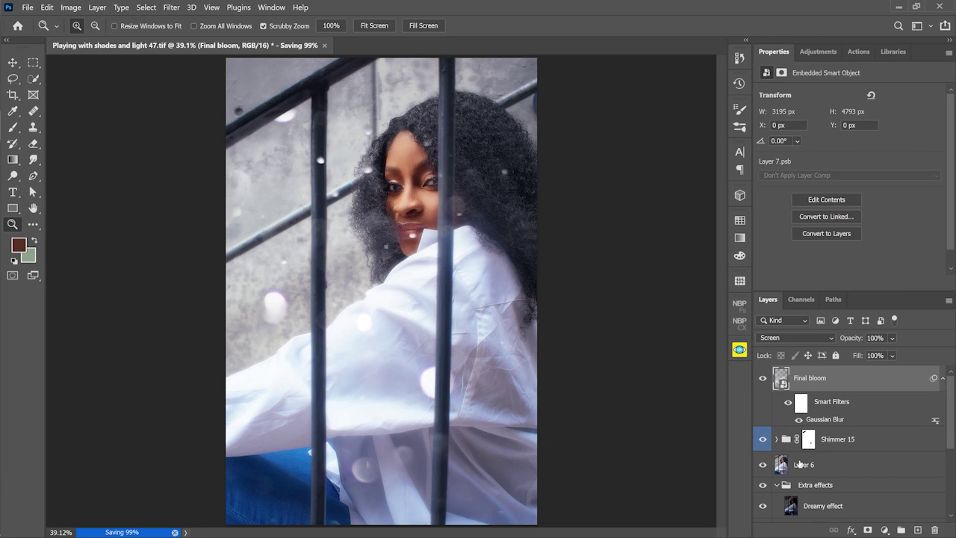